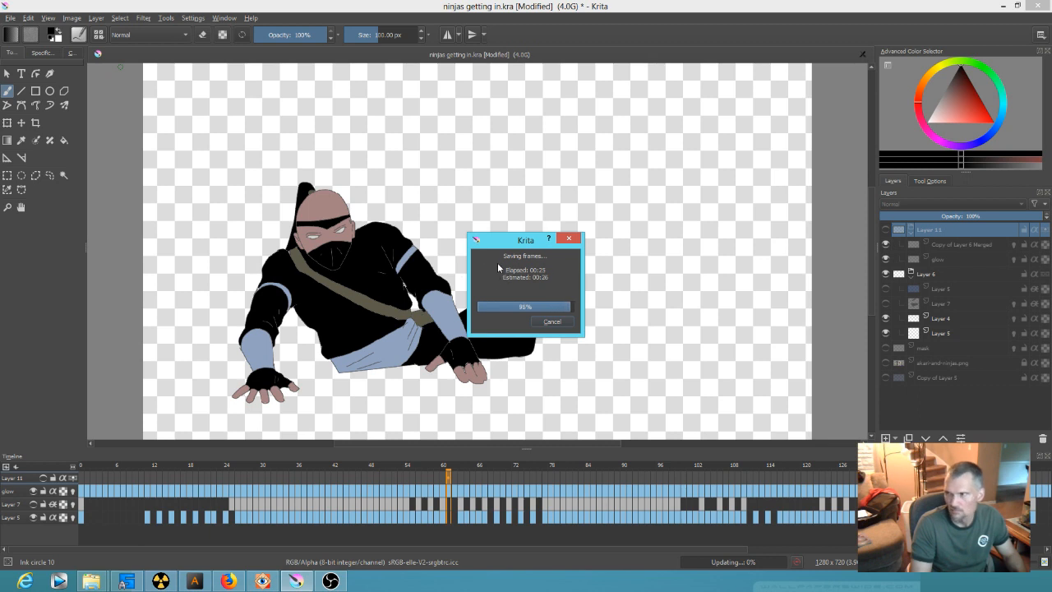
- Save the ninjas getting in.kra document and close Krita
left_click(12, 19)
left_click(28, 72)
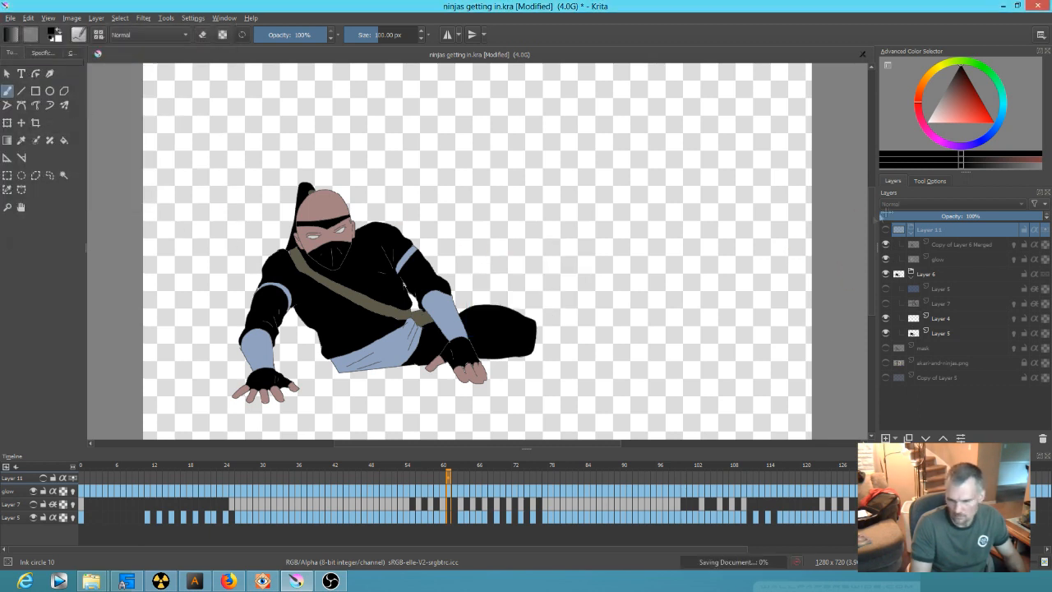
left_click(1037, 6)
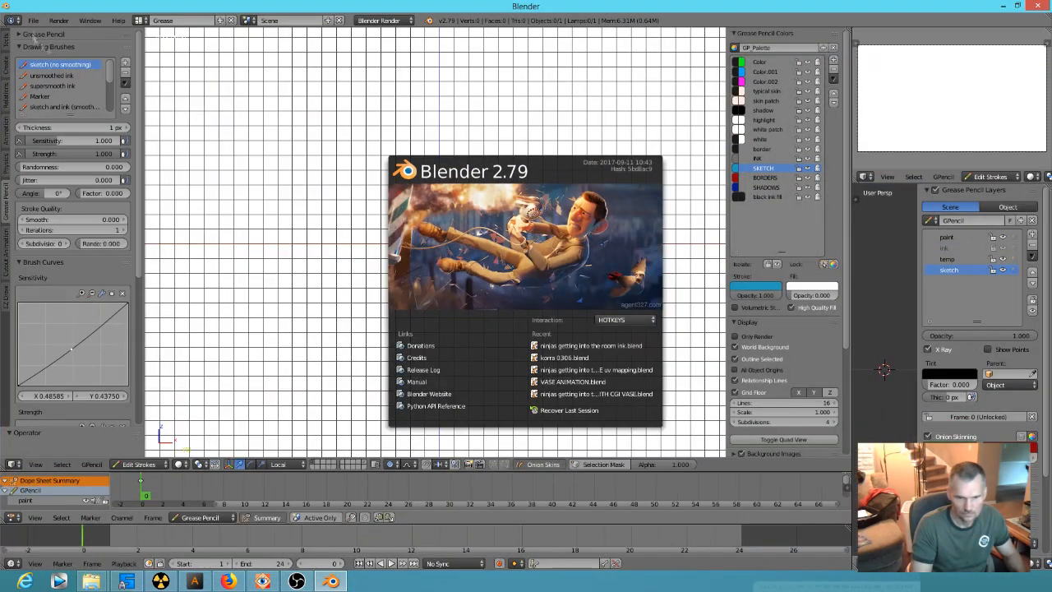
- Switch to Blender and open the recent file ninjas getting into the room ink.blend
left_click(33, 20)
mouse_move(66, 56)
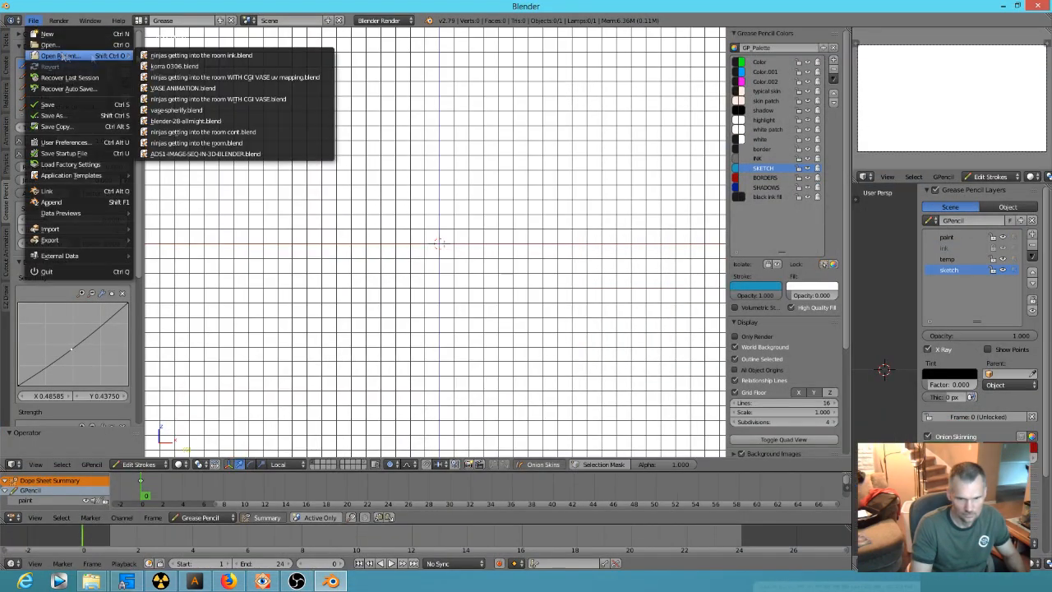
left_click(191, 59)
scroll(449, 295, "down", 2)
scroll(448, 297, "up", 2)
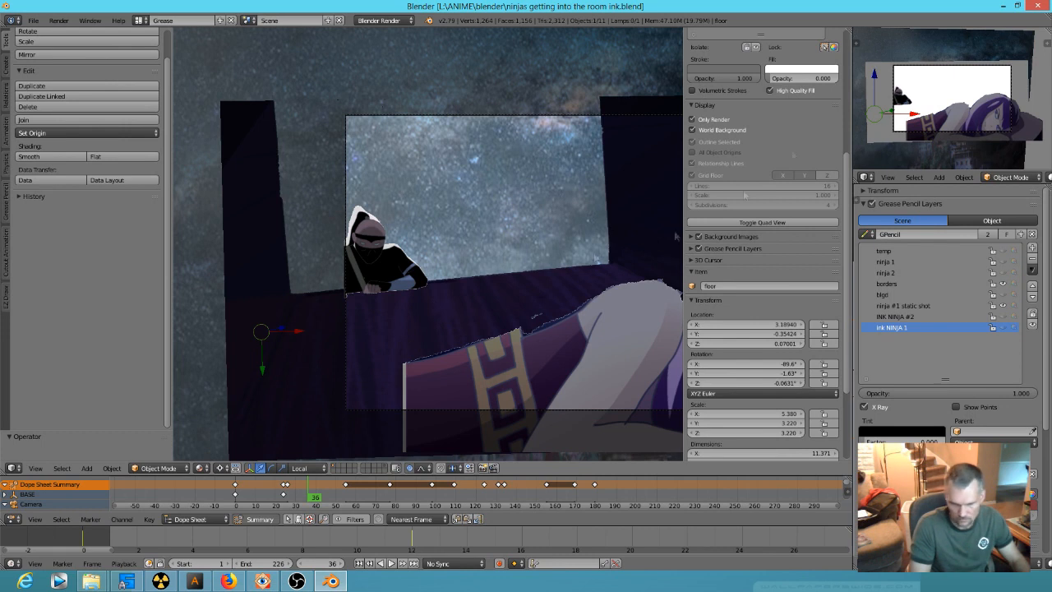
- Try hiding the sky background plane in an angled view of the scene
scroll(458, 254, "down", 3)
middle_click_drag(457, 257, 419, 318)
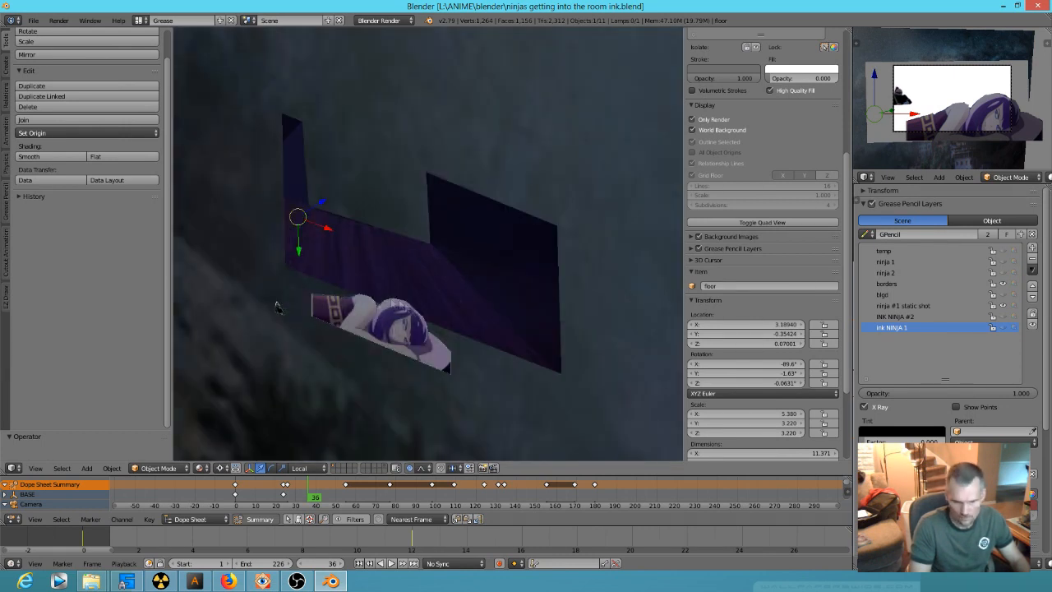
key("h")
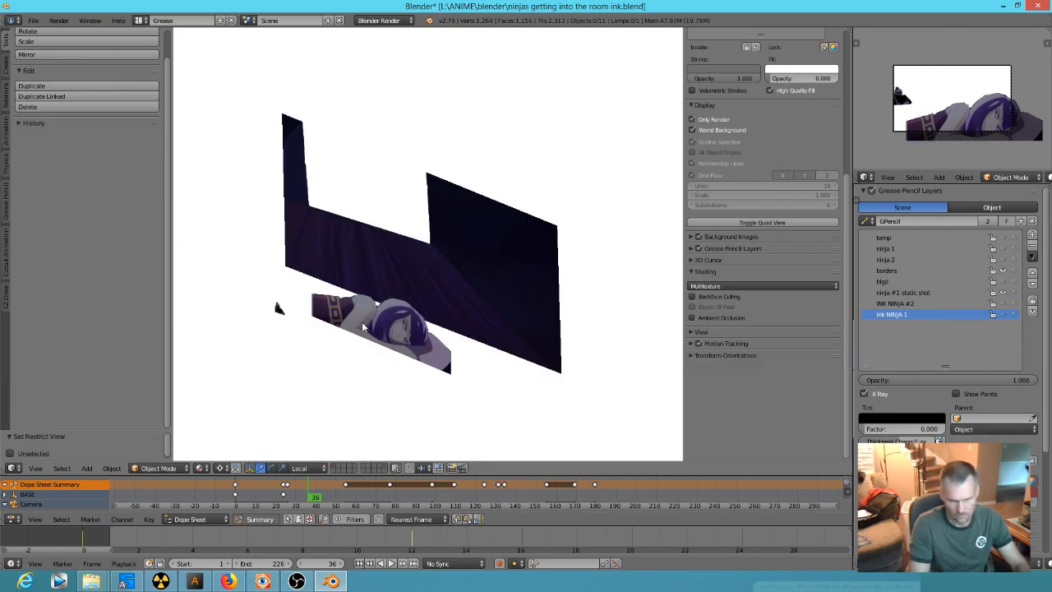
key("alt+h")
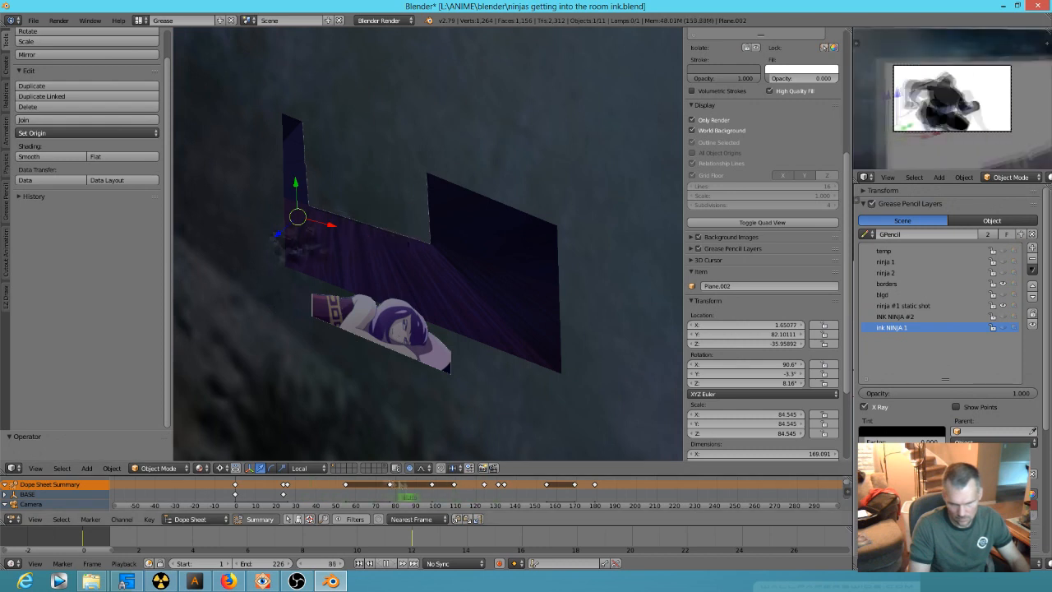
- Hide two of the planes in front of the sky in the wireframe camera view at frame 71
mouse_move(413, 500)
left_mouse_down()
mouse_move(292, 495)
mouse_move(378, 495)
left_mouse_up()
key("KP_0")
key("z")
scroll(526, 307, "down", 2)
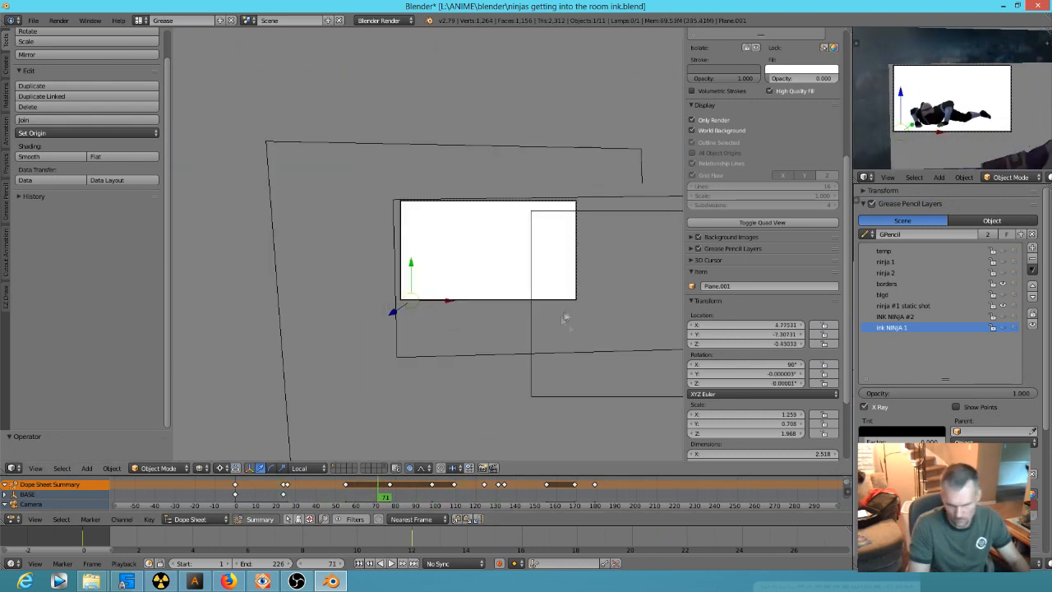
middle_click_drag(564, 319, 417, 305, "shift")
right_click(409, 381)
key("h")
right_click(390, 337)
key("h")
- Hide the ninja image plane Plane.001 and show the remaining sky through the camera with textured shading
left_click(202, 467)
left_click(223, 407)
right_click(329, 268)
key("z")
middle_click_drag(362, 291, 446, 341, "shift")
key("h")
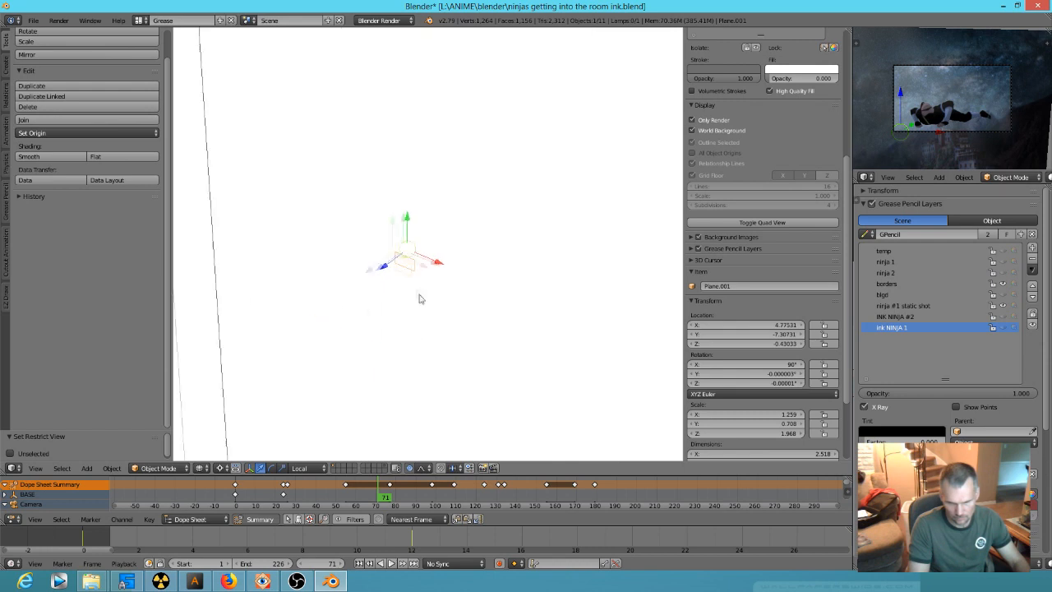
key("KP_0")
left_click(203, 468)
left_click(221, 410)
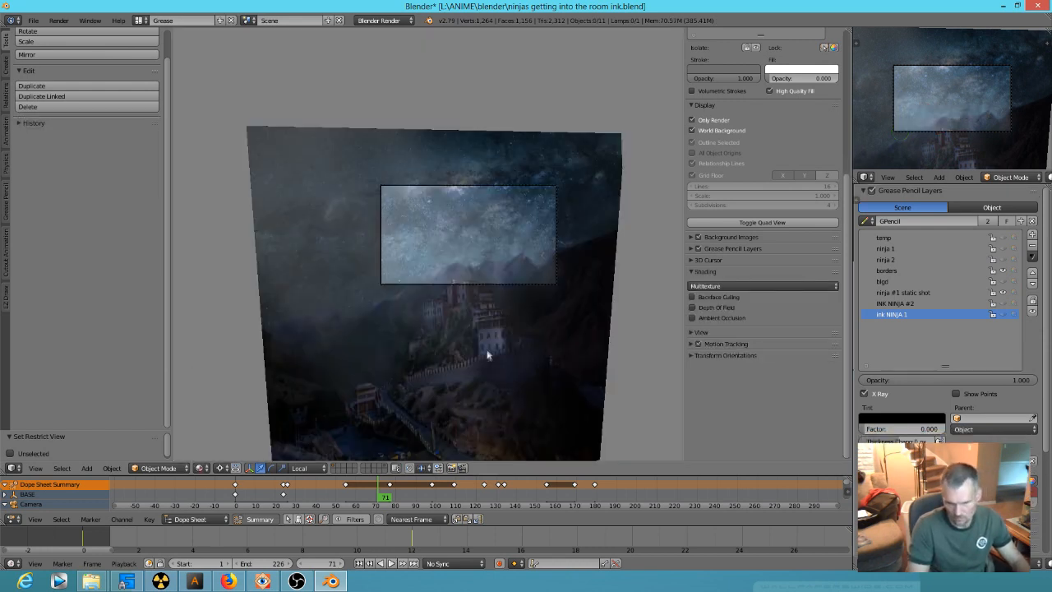
- Scrub the sky-only shot back to frame 0 and expand the Lamp channel in an enlarged dope sheet
left_click_drag(385, 497, 521, 496)
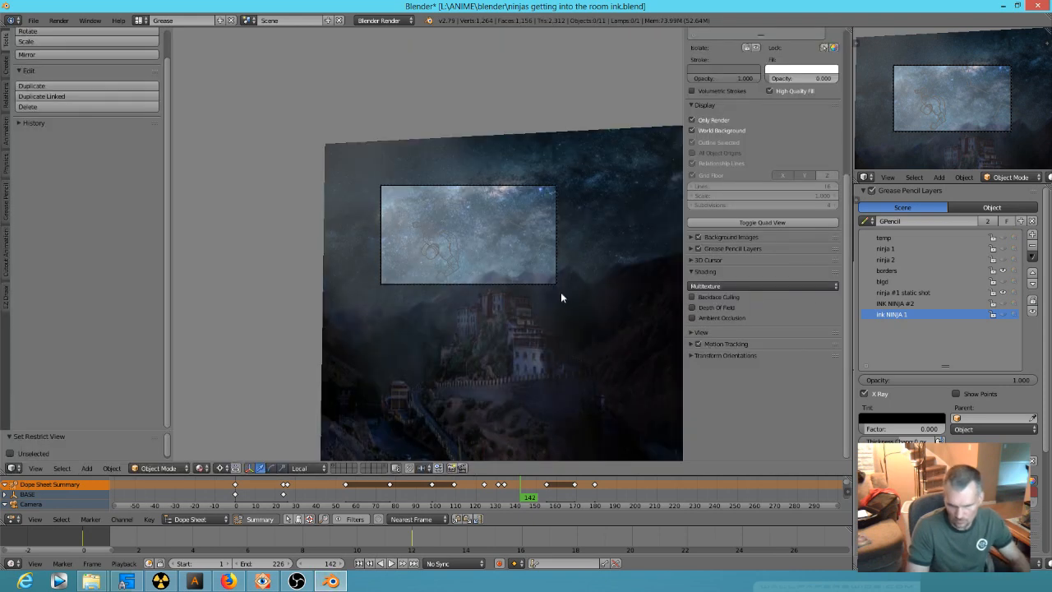
left_click_drag(460, 497, 235, 497)
left_click_drag(635, 476, 635, 384)
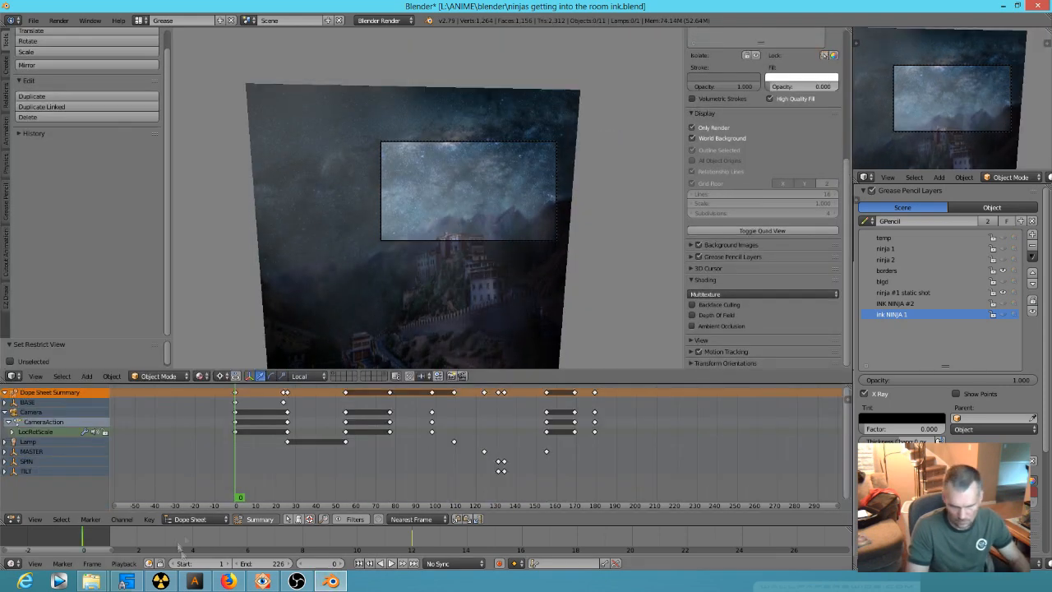
left_click(5, 441)
left_click_drag(199, 504, 235, 496)
- In the Default screen layout, set the render output path to L:\ANIME\shots\0100\imgseq_sky\imgseq_sky_
key("ctrl+Left")
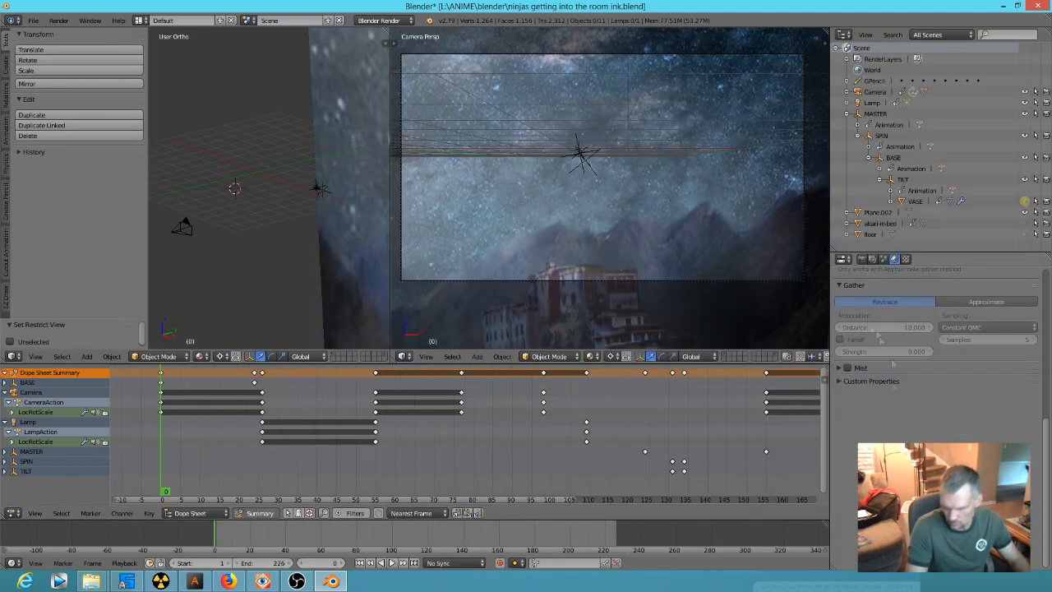
left_click(862, 259)
scroll(854, 352, "down", 5)
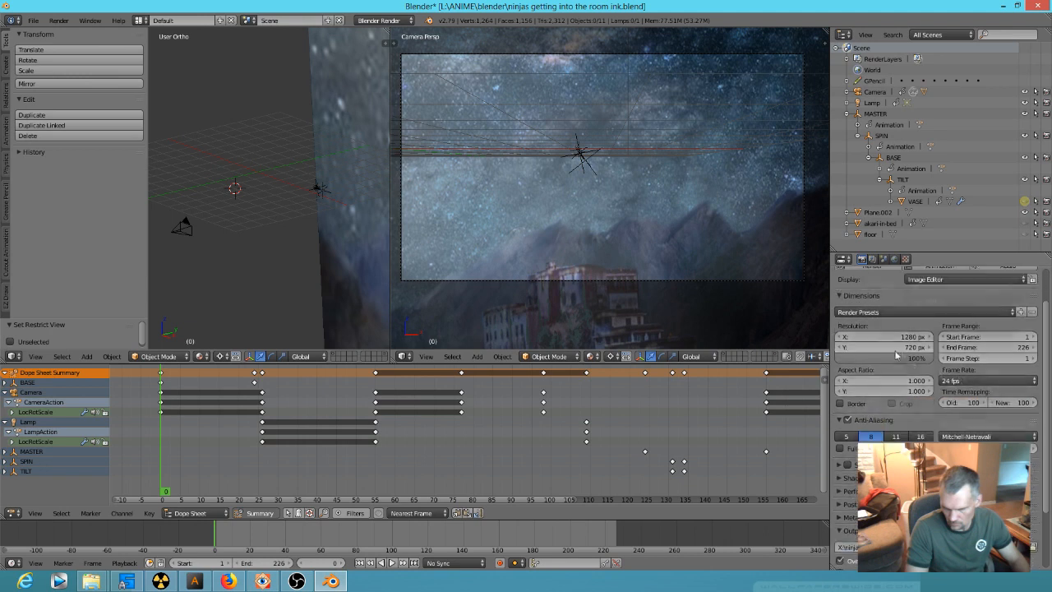
left_click(1034, 469)
left_click(52, 146)
left_click(167, 99)
left_click(167, 318)
left_click(156, 130)
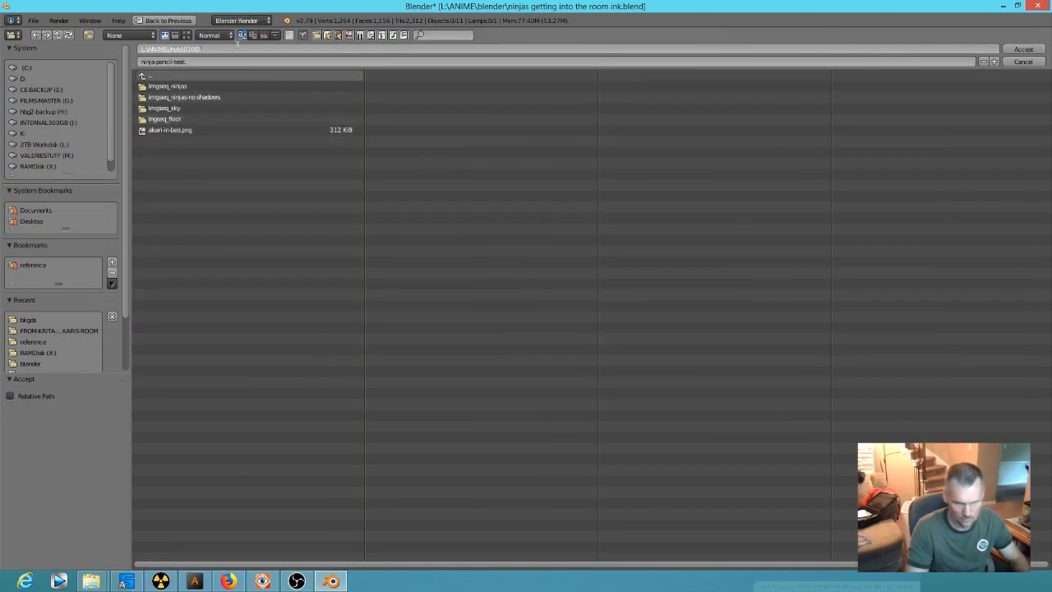
left_click(169, 107)
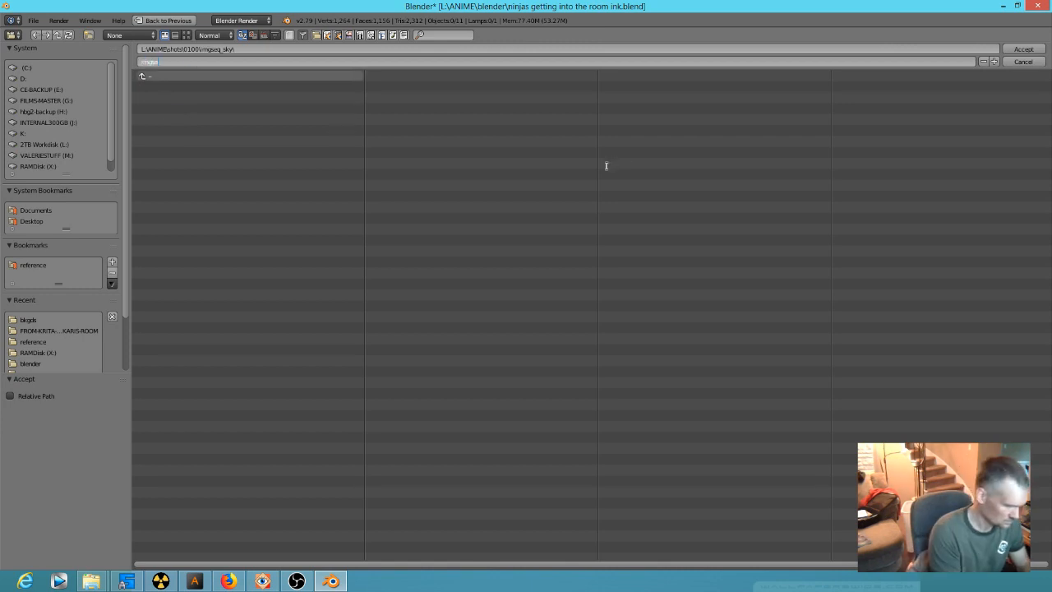
key("Return")
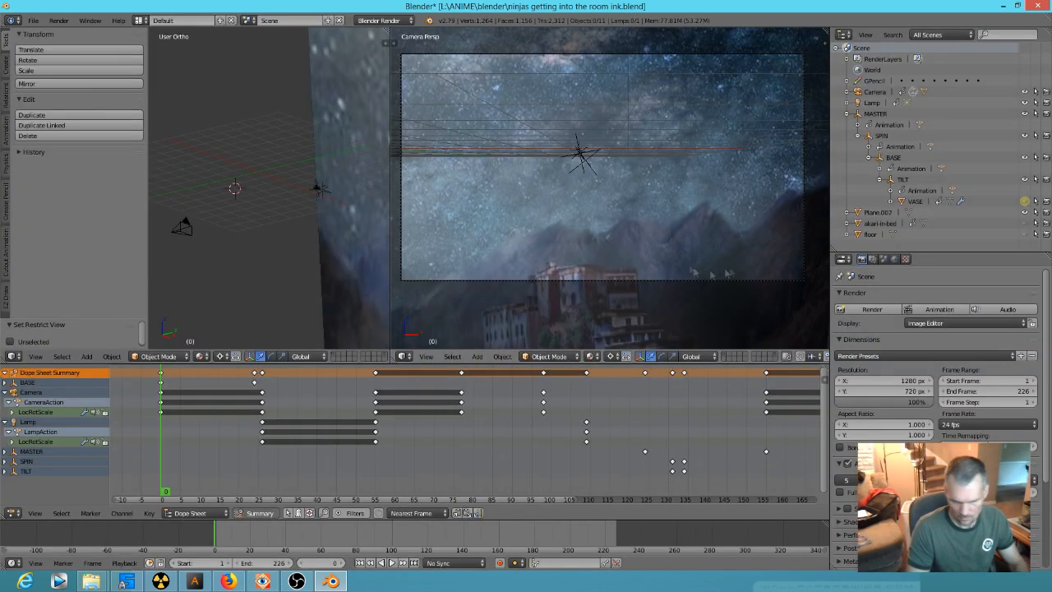
- Render the sky-only animation as an image sequence and return to the 3D view
key("n")
key("ctrl+F12")
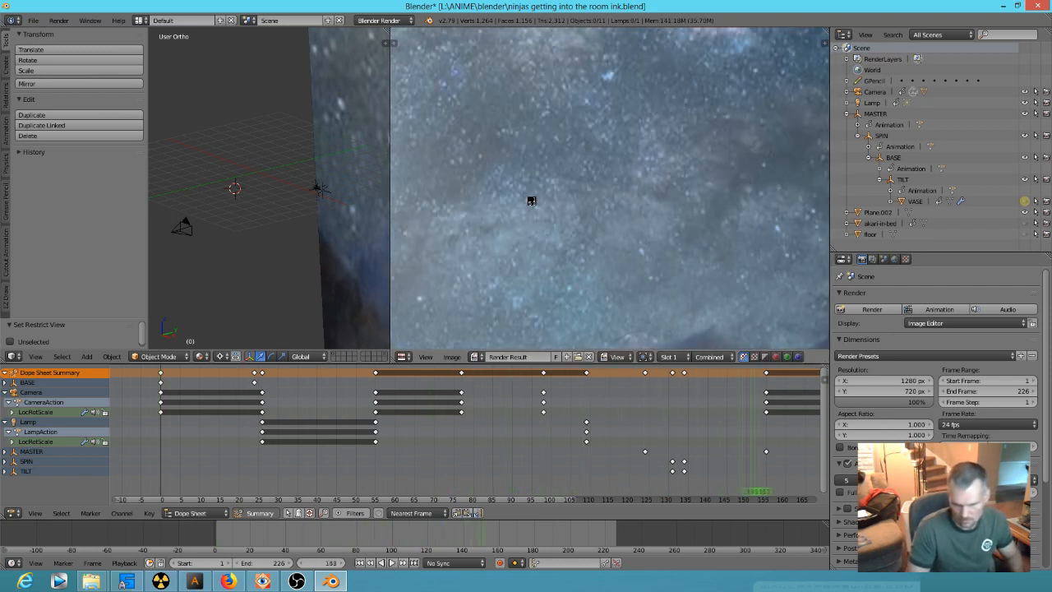
key("Escape")
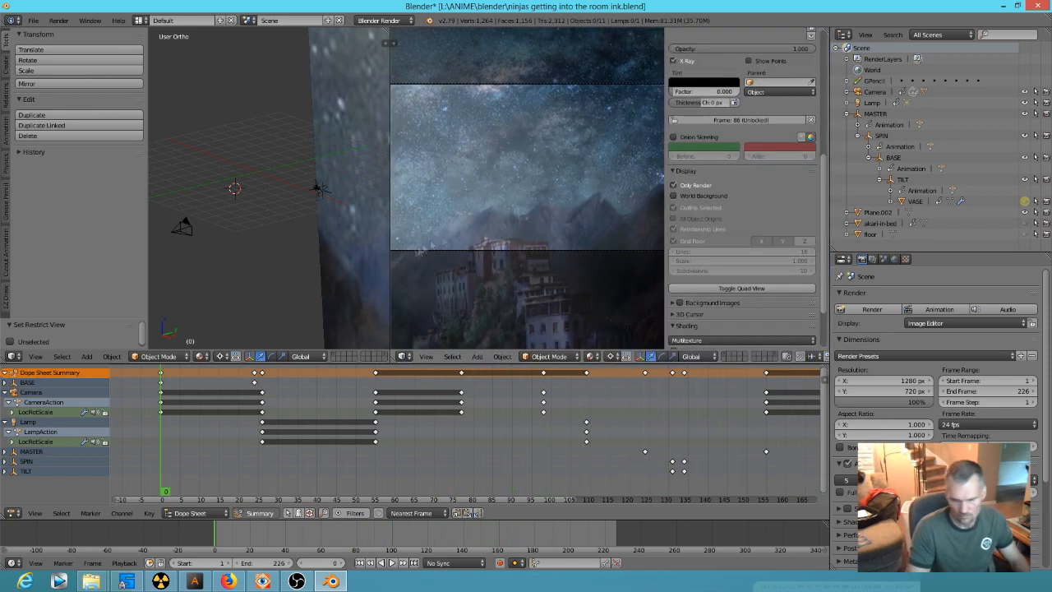
left_click_drag(359, 455, 142, 444)
key("ctrl+Right")
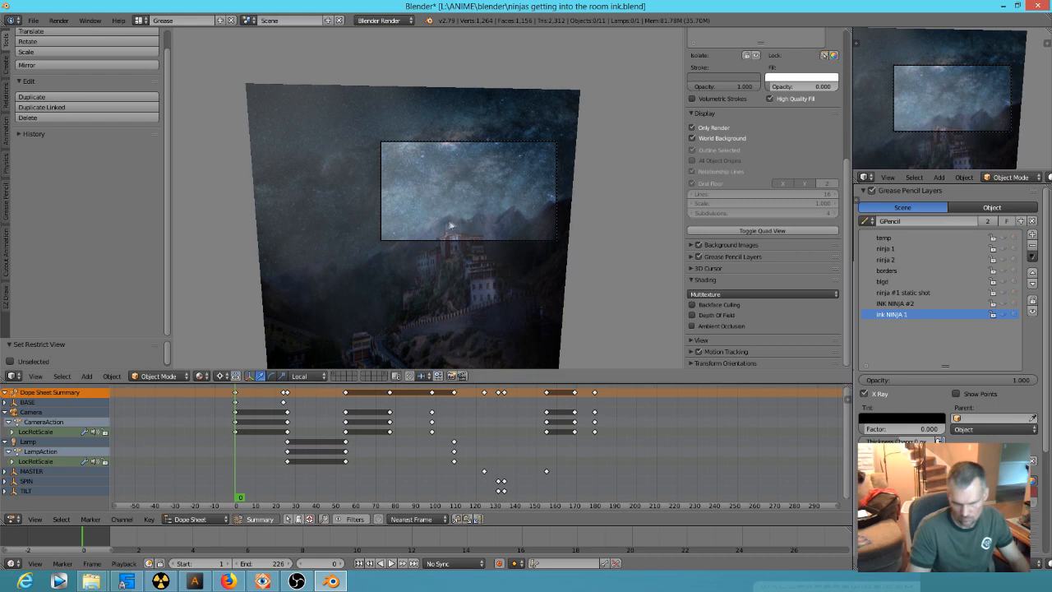
key("ctrl+Left")
- Unhide all objects in the scene and delete the akari-in-bed plane
left_click(848, 116)
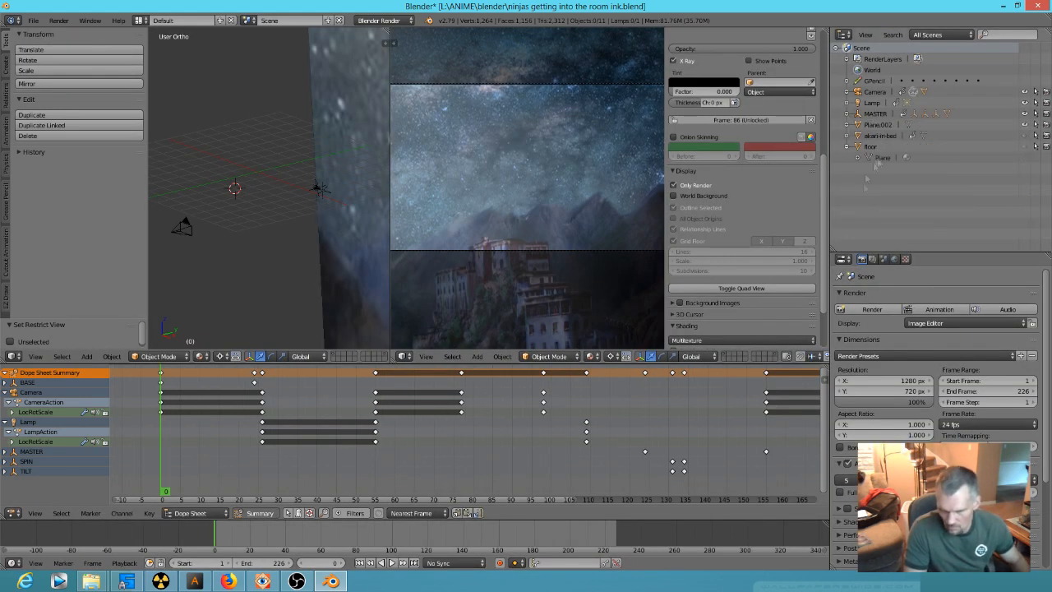
key("alt+h")
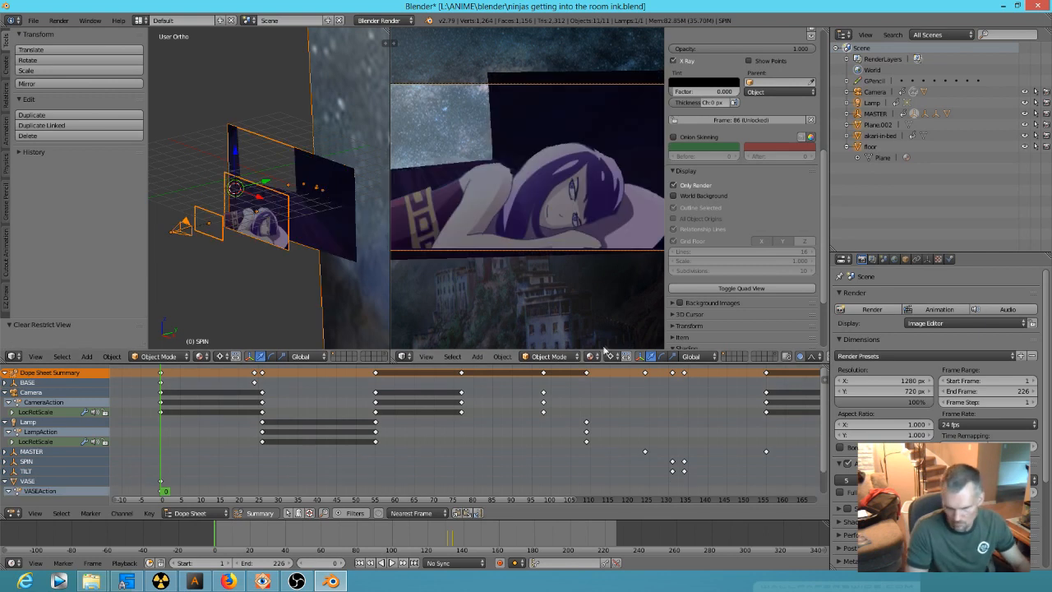
left_click(270, 239)
key("Delete")
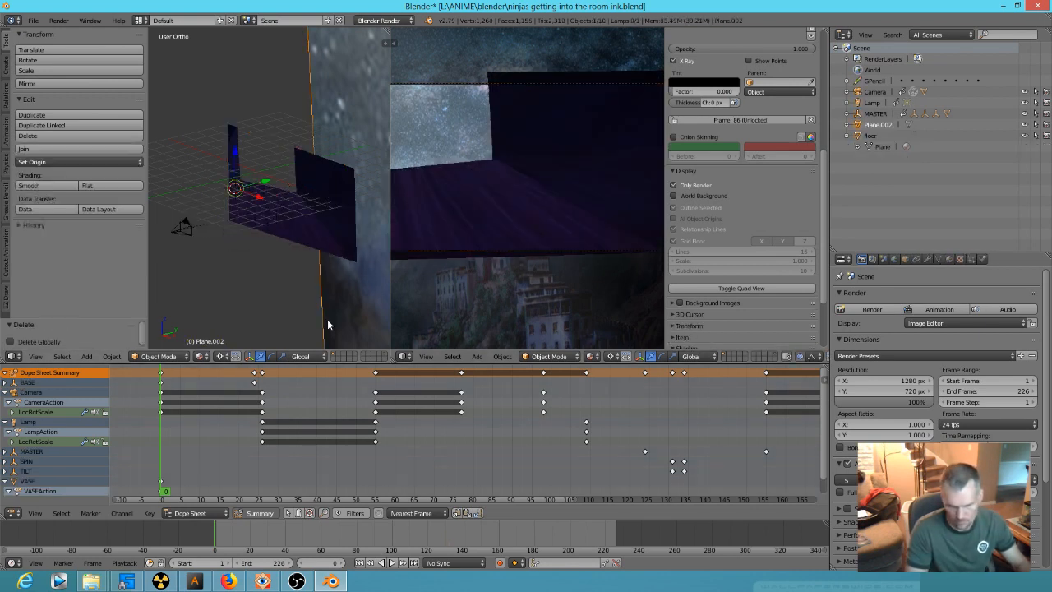
- Delete the sky plane Plane.002 and the ninja plane Plane.001, playing the animation to locate the ninjas
scroll(479, 189, "up", 2)
key("alt+a")
scroll(482, 196, "down", 3)
key("Escape")
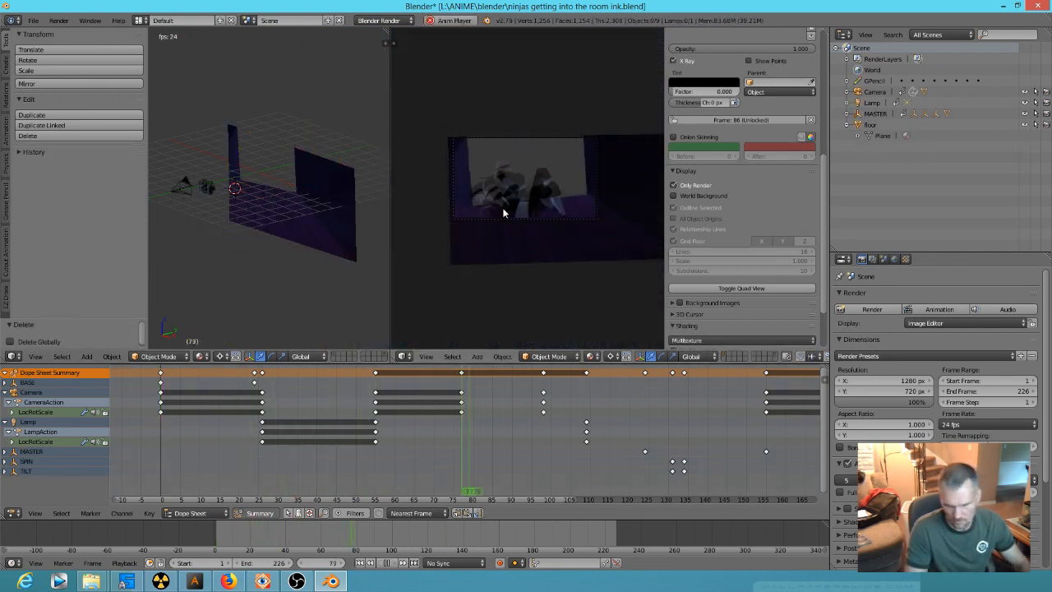
key("alt+a")
key("alt+a")
right_click(235, 188)
key("x")
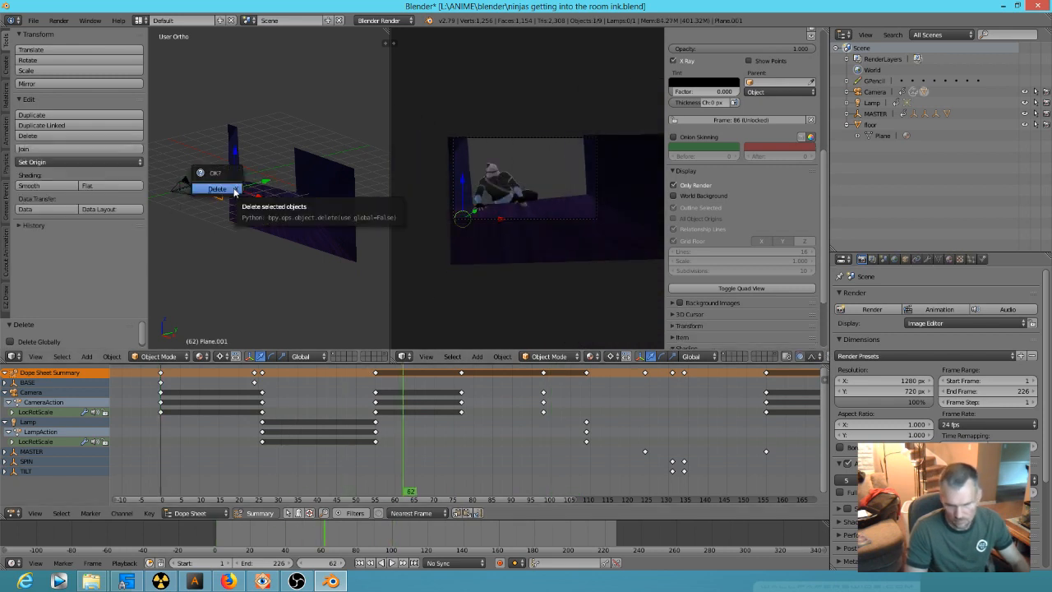
left_click(235, 188)
- Set the render output folder to L:\ANIME\shots\0100\imgseq_floor and render the floor-only animation
scroll(902, 416, "down", 5)
left_click(1033, 474)
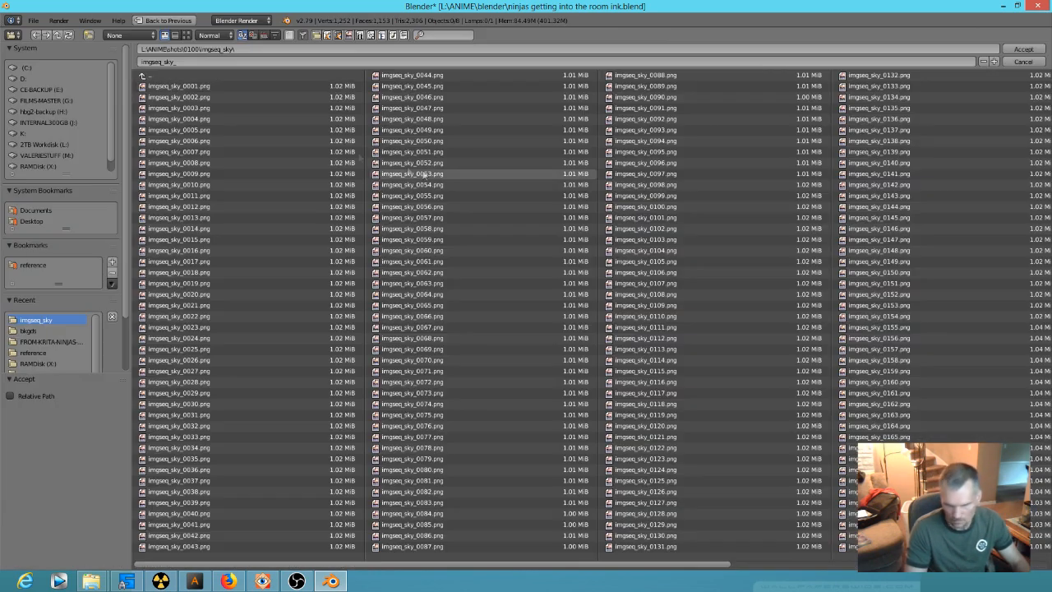
left_click(146, 76)
left_click(164, 119)
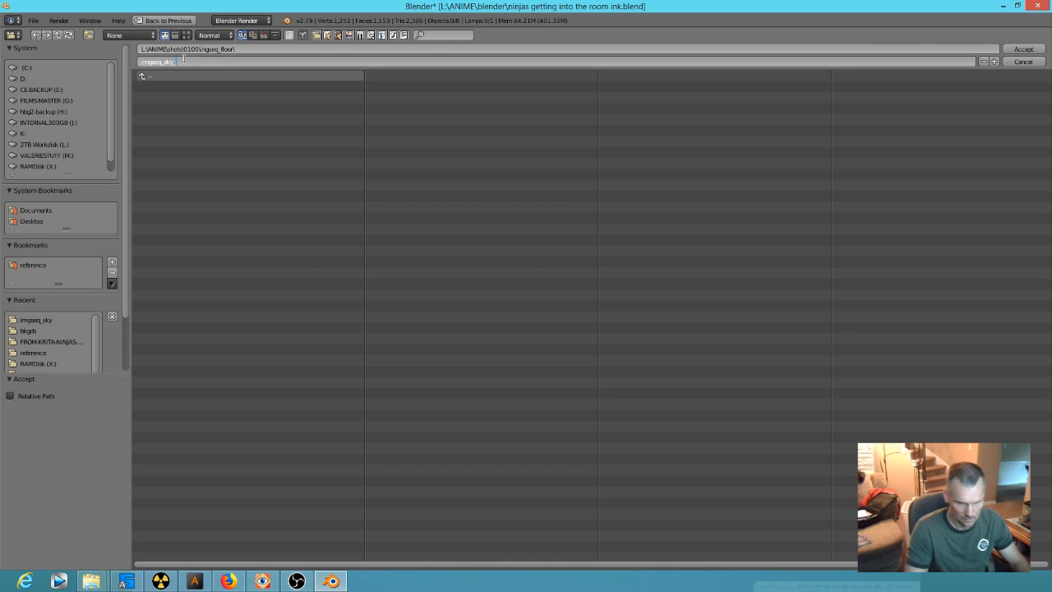
key("Return")
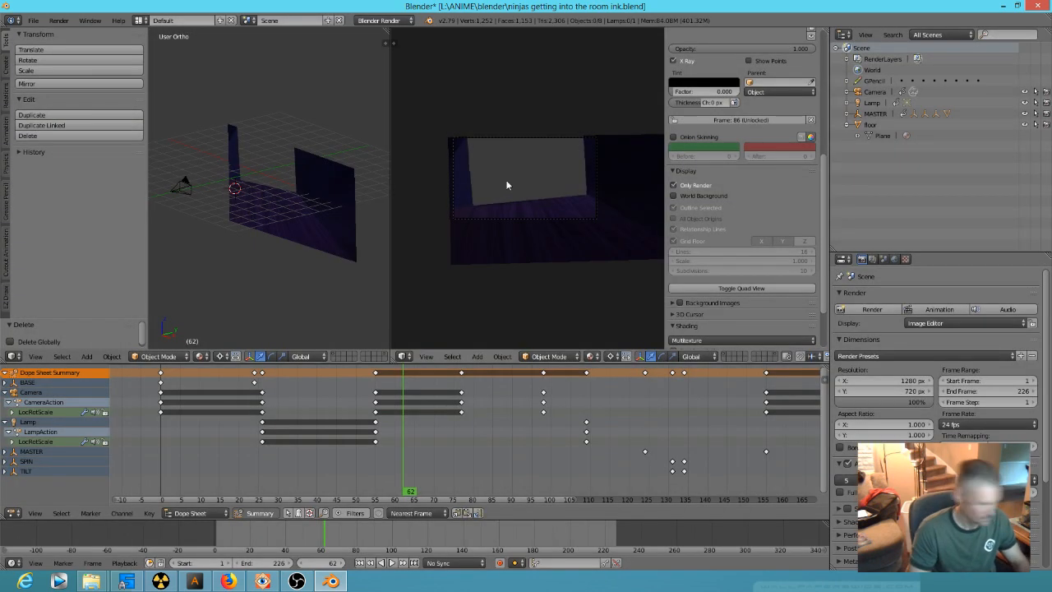
key("ctrl+F12")
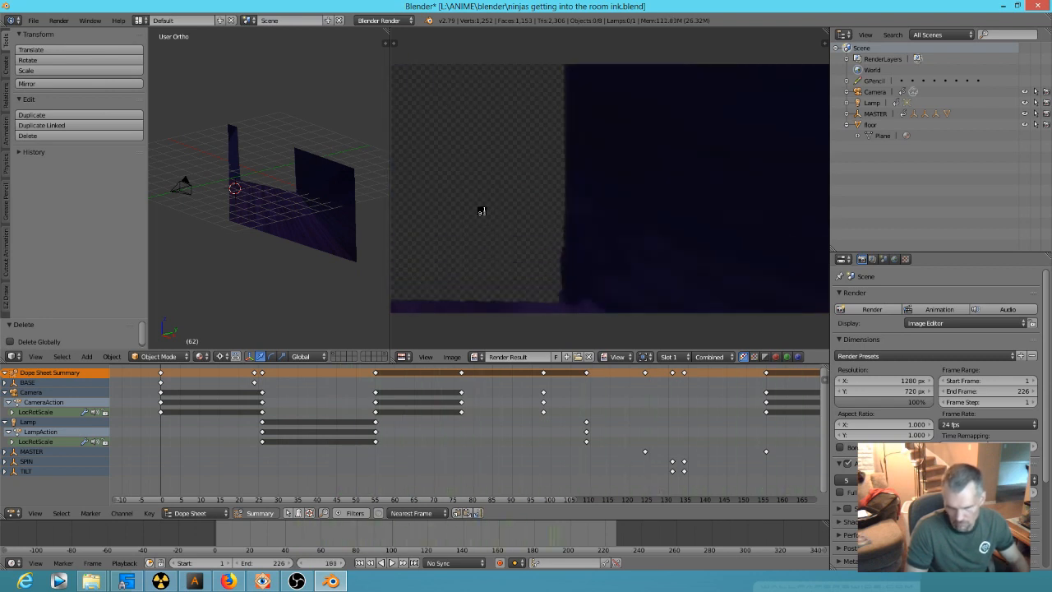
key("Escape")
- Delete the floor plane and play the animation of the vase alone
right_click(341, 188)
key("x")
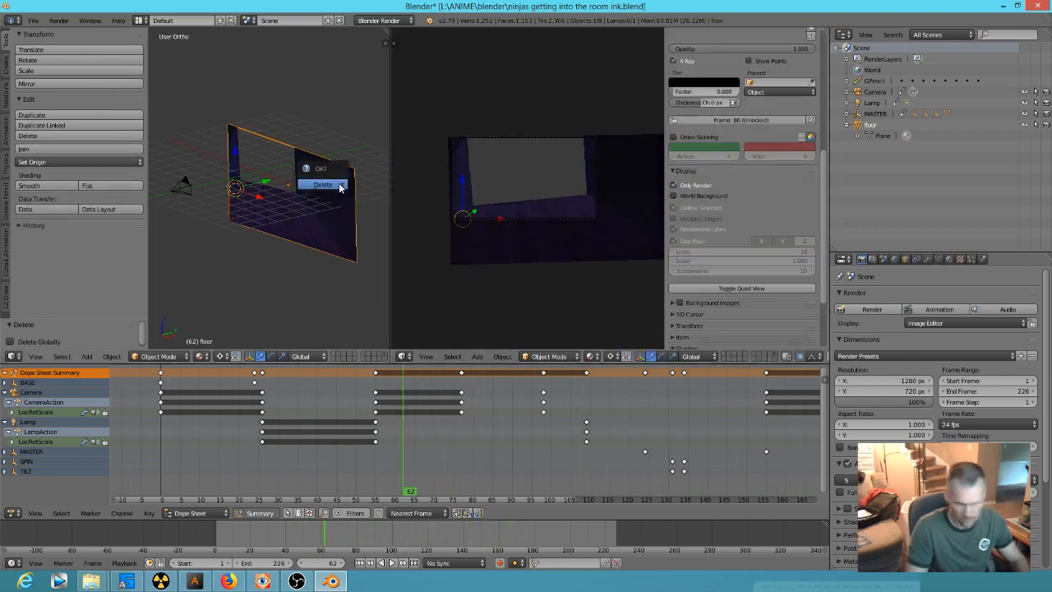
left_click(341, 187)
left_click_drag(564, 474, 595, 473)
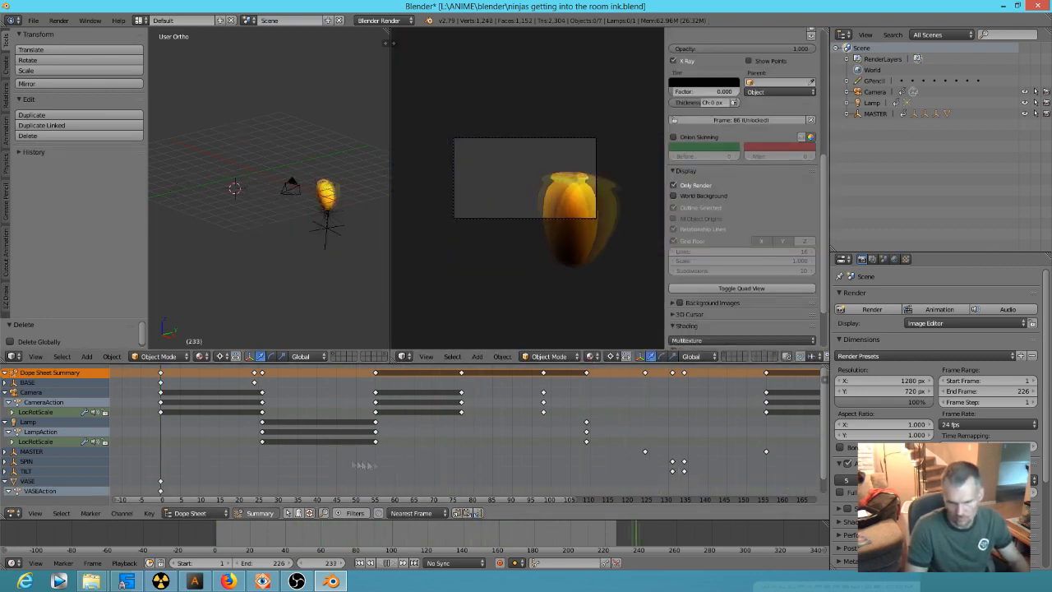
key("Escape")
- Reopen the recent file ninjas getting into the room ink.blend, discarding the object deletions
left_click(34, 20)
mouse_move(73, 56)
left_click(201, 56)
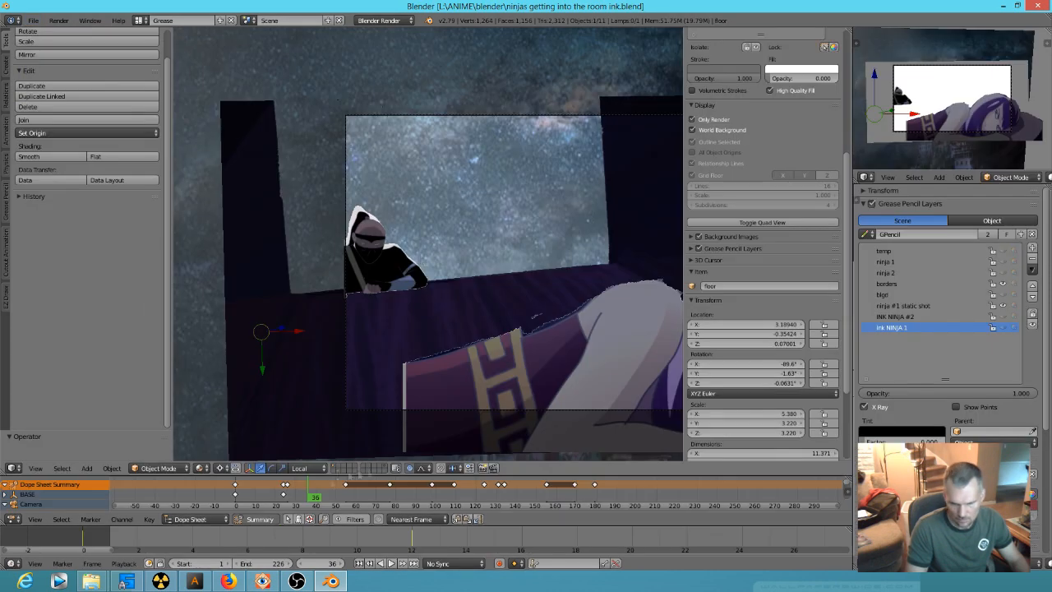
- Enlarge the dope sheet, collapse the Camera channel, and move to frame 232
left_click_drag(410, 494, 560, 318)
key("F12")
key("Escape")
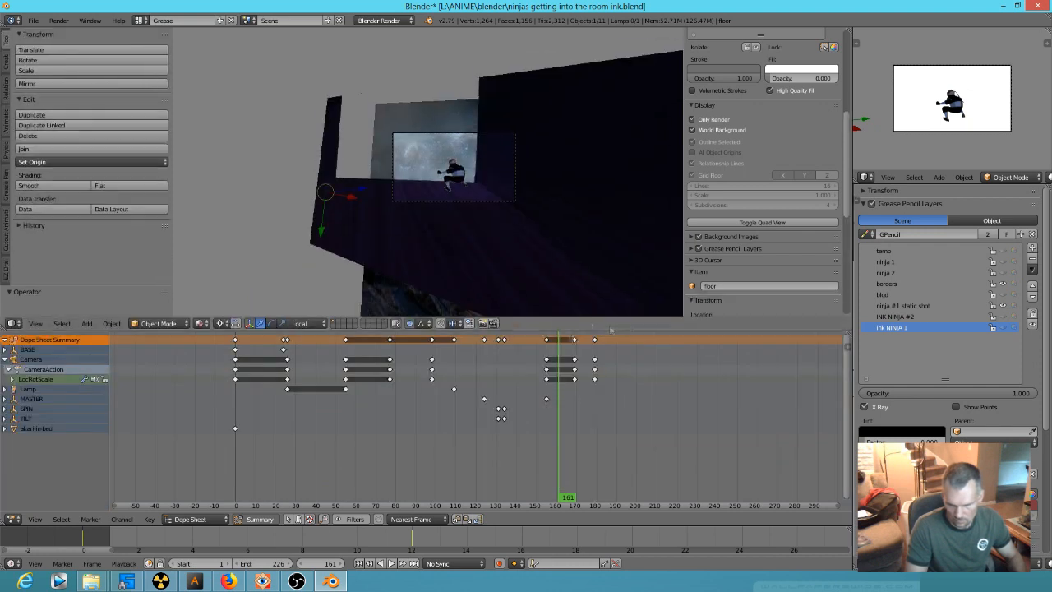
left_click(5, 360)
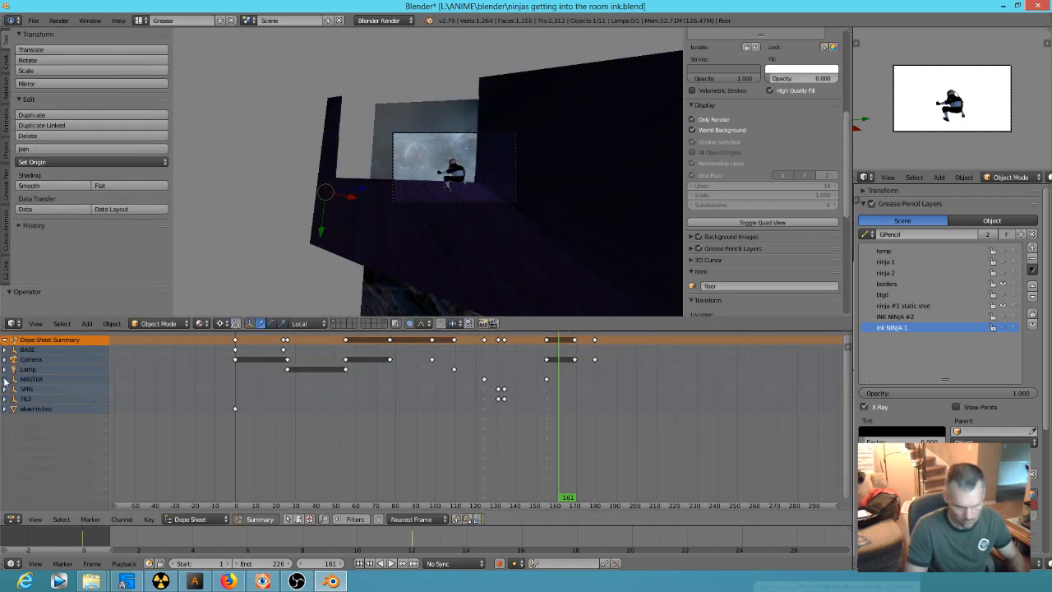
left_click(758, 487)
left_click(699, 433)
- Try to move the vase's late visibility keyframes to an earlier point on the timeline
right_click_drag(691, 431, 287, 432)
left_click_drag(539, 473, 503, 460)
key("ctrl+z")
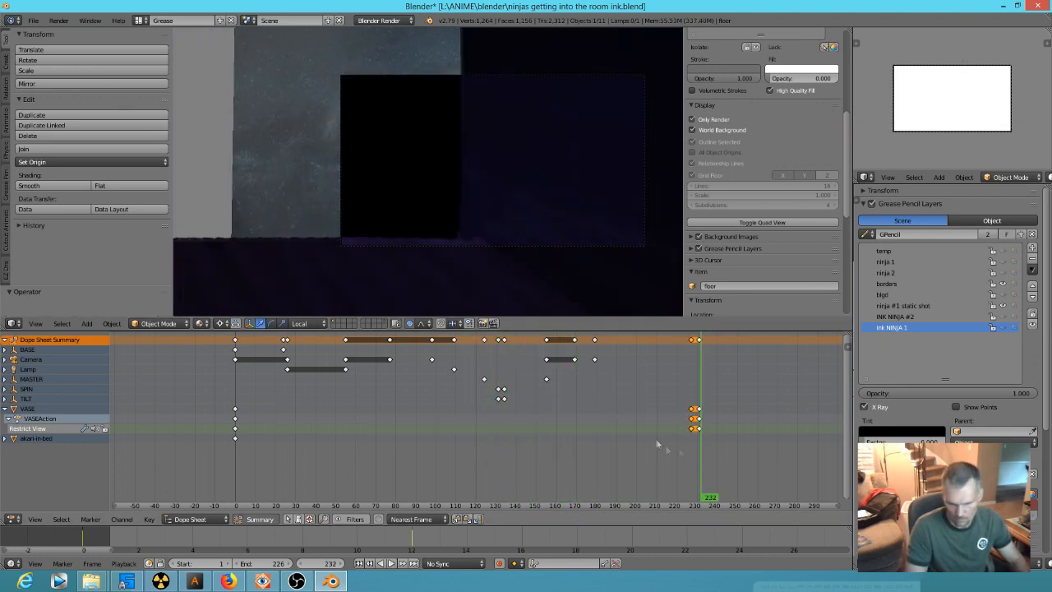
- Delete the VASE and akari-in-bed animation channels from the dope sheet
left_click(6, 439)
left_click(55, 445)
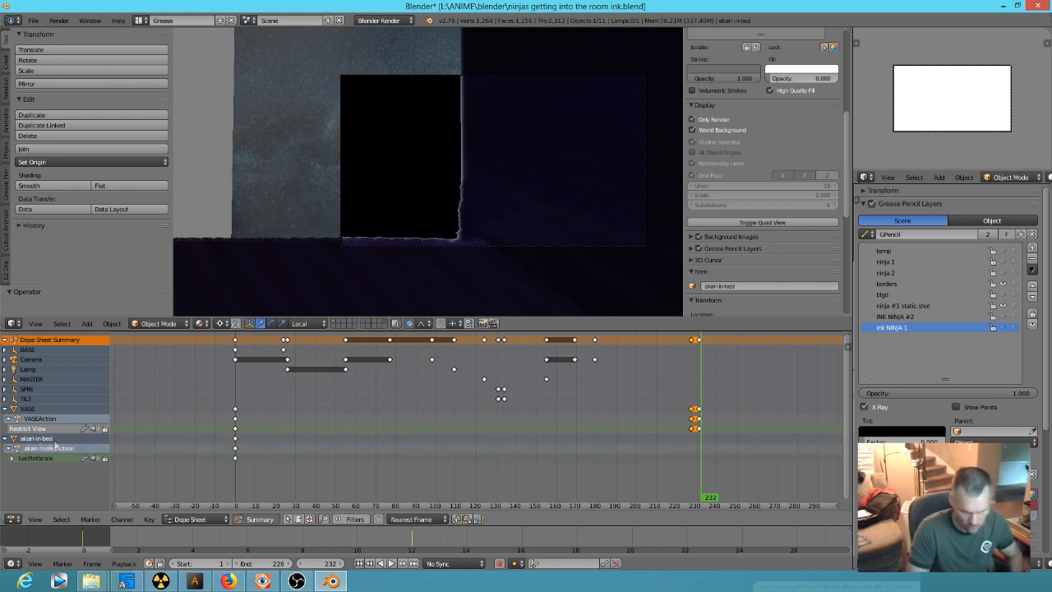
key("x")
left_click(40, 351)
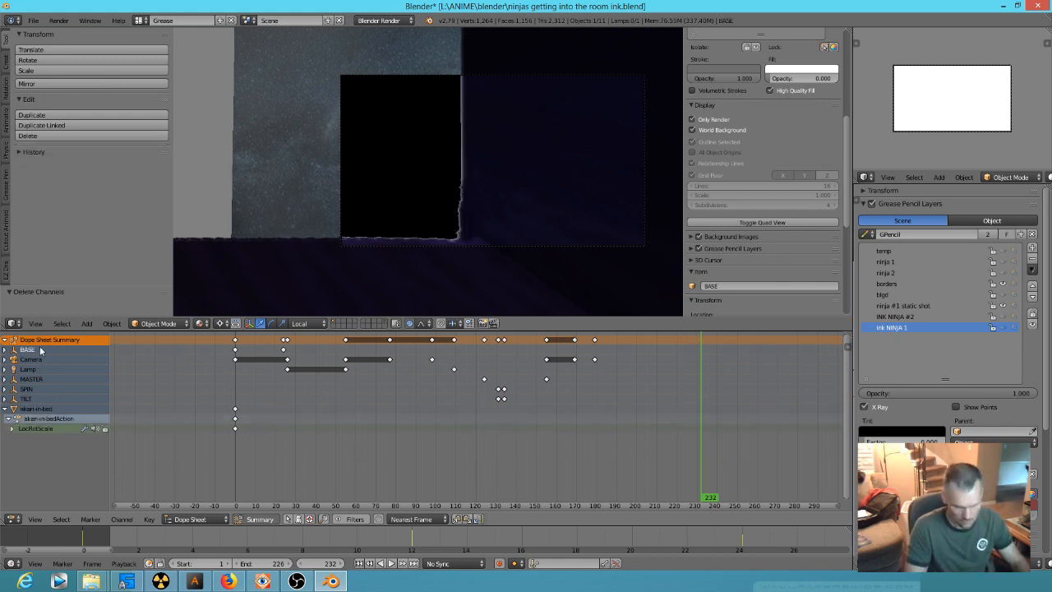
left_click(37, 408)
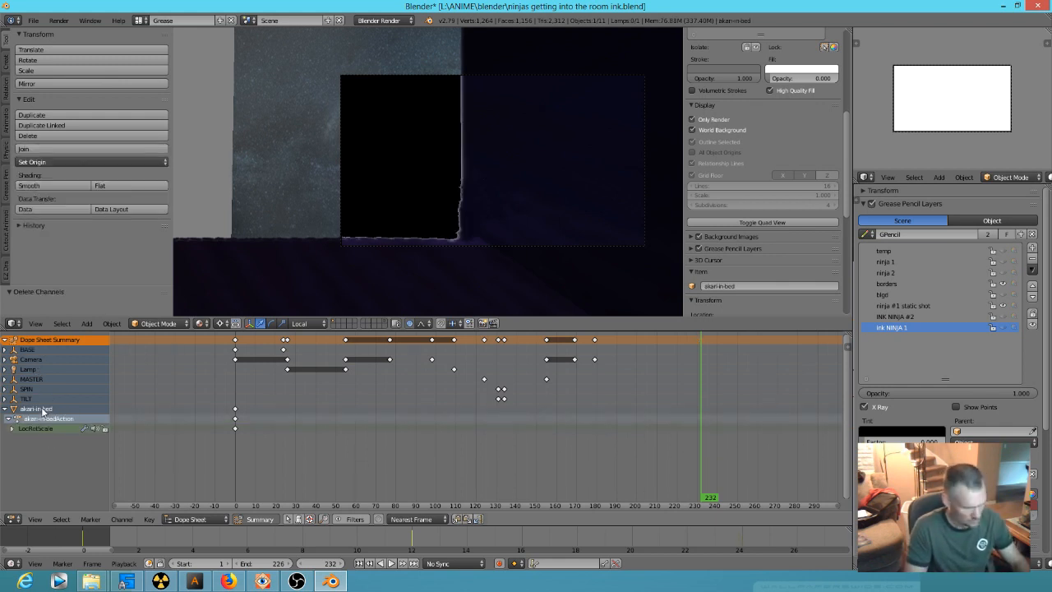
key("x")
- Remove all the grease pencil layers from the scene
left_click(435, 224)
left_click_drag(602, 434, 438, 427)
left_click(1033, 249)
left_click(1033, 249)
left_click(1033, 249)
left_click(1033, 249)
left_click(1033, 249)
left_click(1033, 249)
left_click(1034, 249)
left_click(1033, 249)
- Delete the floor, akari-in-bed and other room objects, keeping the sky backdrop and the vase
middle_click_drag(505, 200, 411, 216)
right_click(369, 199)
key("x")
left_click(369, 200)
right_click(377, 205)
key("x")
left_click(377, 205)
- Expand the TILT, SPIN, MASTER and Camera channels in the dope sheet and toggle the camera view
left_click_drag(461, 448, 488, 415)
left_click(4, 398)
left_click(4, 389)
left_click(4, 379)
left_click(4, 359)
key("KP_0")
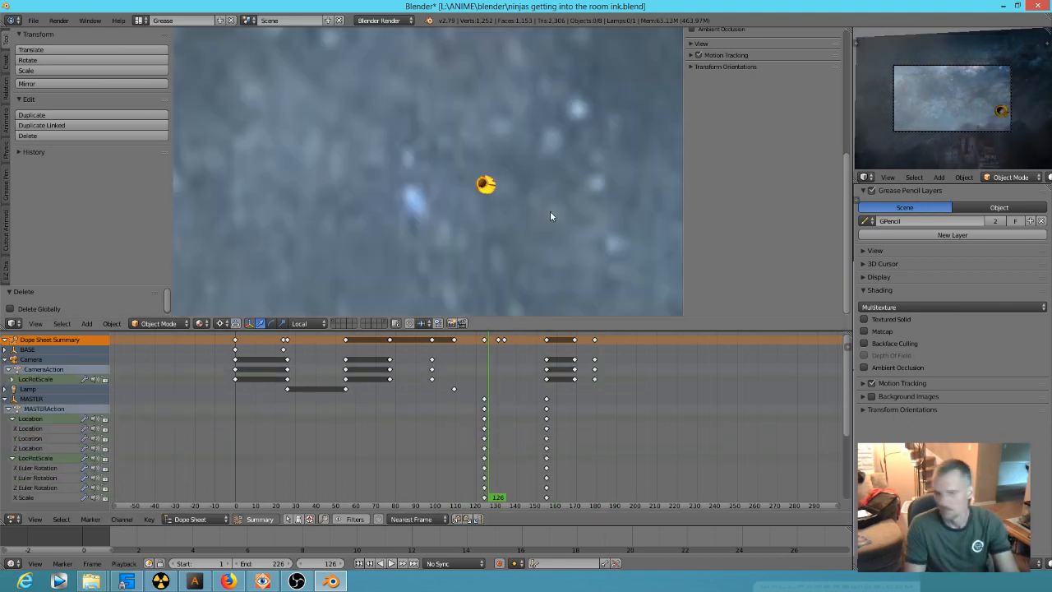
- Delete the sky backdrop and scrub through the animation of the vase alone
left_click_drag(463, 471, 534, 452)
right_click(252, 280)
key("x")
left_click(251, 279)
left_click_drag(328, 436, 620, 485)
- Save the scene as vase-animation.blend in L:\ANIME\shots\0100
left_click(34, 20)
left_click(53, 115)
left_click(147, 77)
left_click(162, 316)
left_click(170, 132)
left_click(323, 63)
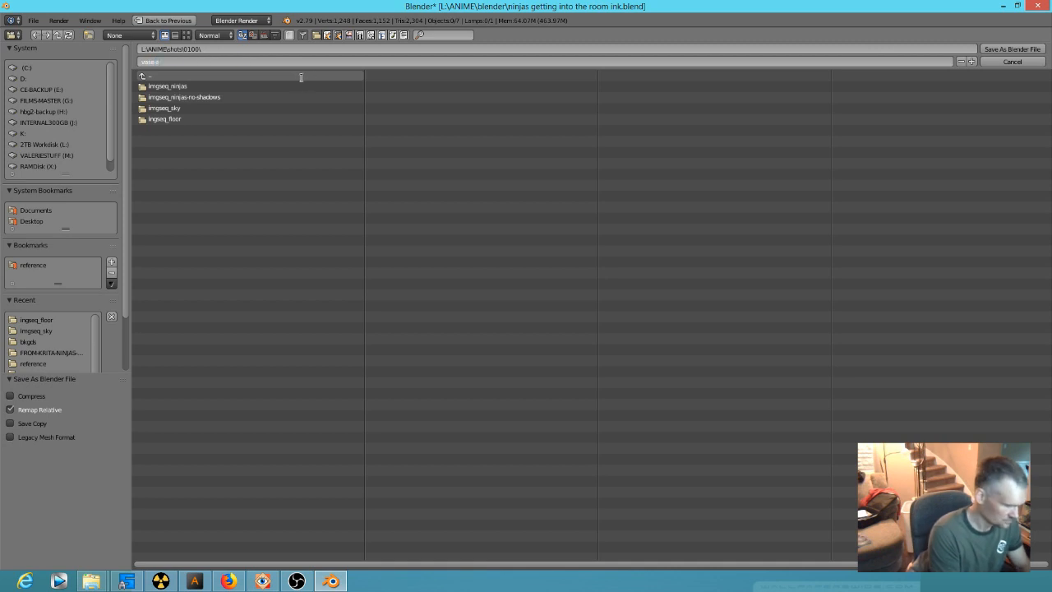
key("Return")
- Go to frame 0, switch to the Default screen layout, and show the render output settings
left_click_drag(535, 447, 237, 476)
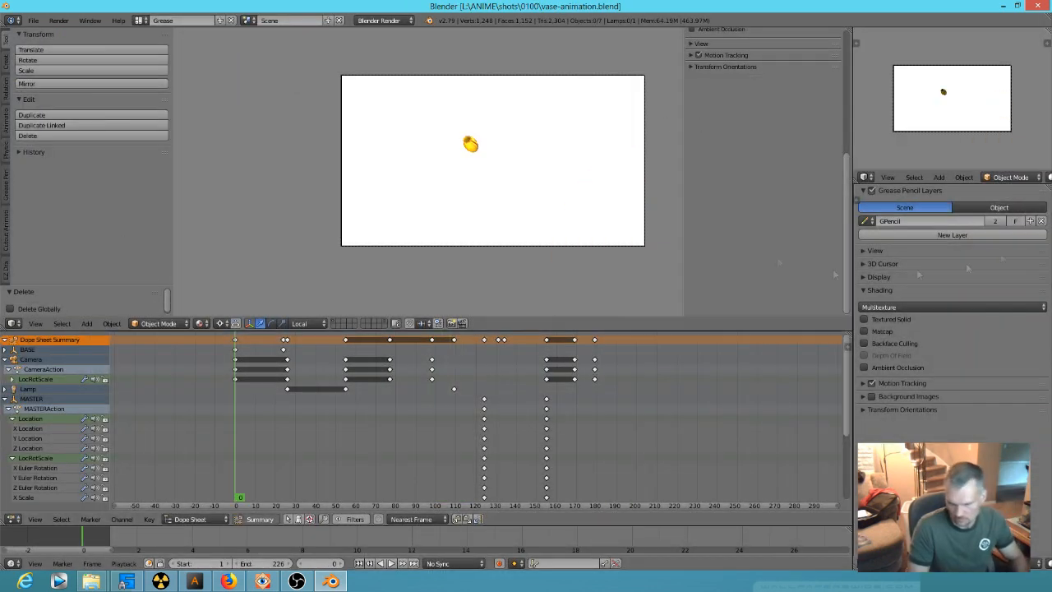
key("ctrl+Right")
left_click(863, 259)
scroll(920, 345, "down", 2)
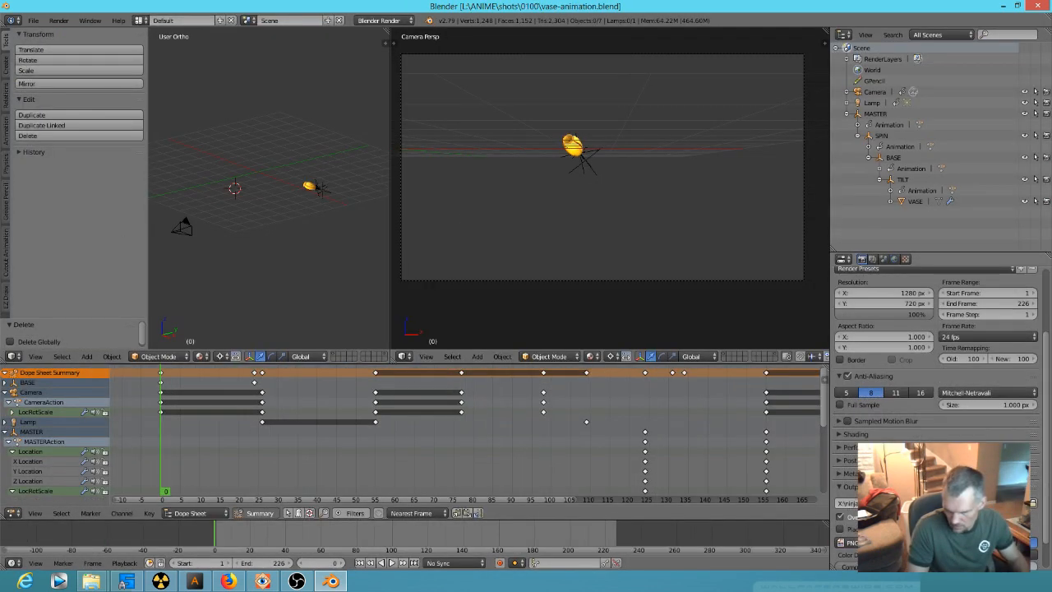
- Point the render output to a new folder imgseq_vase inside L:\ANIME\shots\0100
left_click(1034, 500)
left_click(61, 146)
left_click(163, 98)
left_click(164, 310)
left_click(167, 132)
left_click(258, 49)
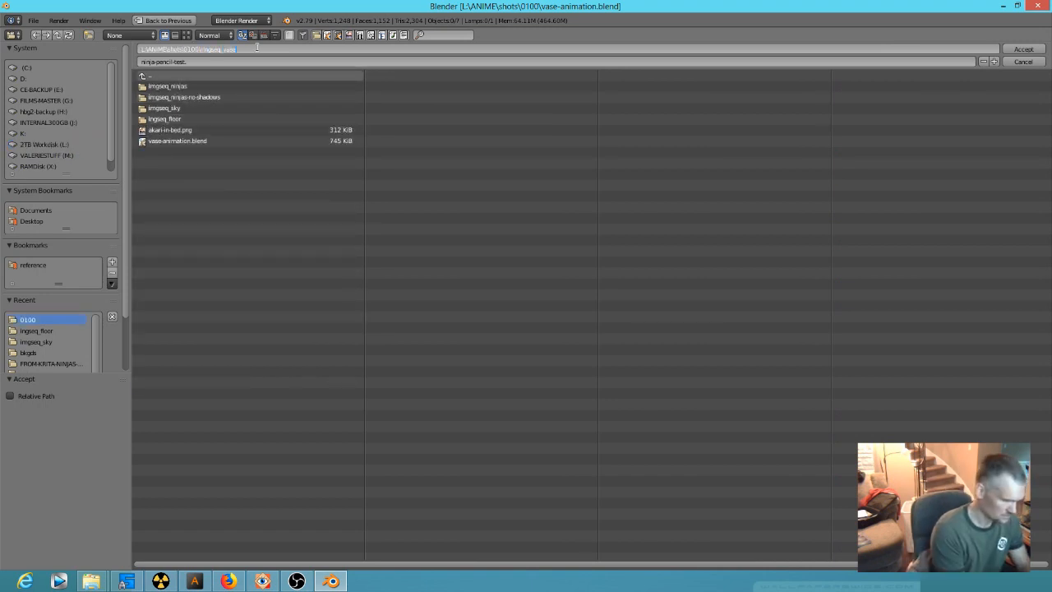
key("Return")
- Set the output file prefix to imgseeq_vase_, accept the path, and save the file
left_click(417, 62)
type("imgseeq_vase_")
key("Return")
key("Return")
left_click(34, 20)
left_click(62, 106)
- Try to render the vase animation and inspect the first frames
key("ctrl+F12")
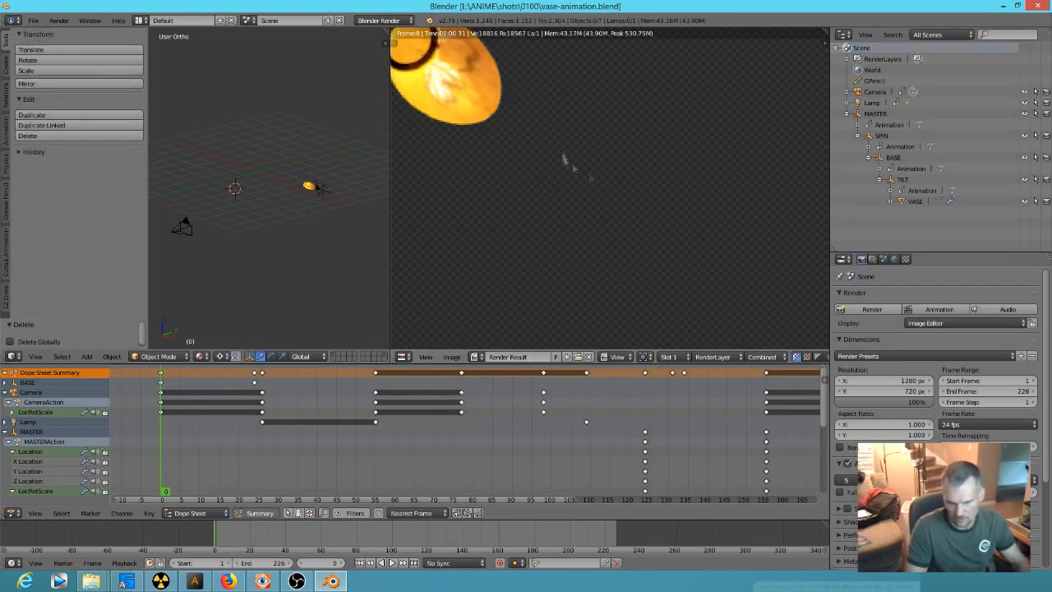
scroll(580, 213, "up", 2)
scroll(585, 216, "down", 3)
key("Escape")
- Select the vase and remove the image texture from its material
middle_click_drag(599, 169, 646, 279, "shift")
right_click(646, 280)
left_click(950, 259)
scroll(959, 397, "down", 8)
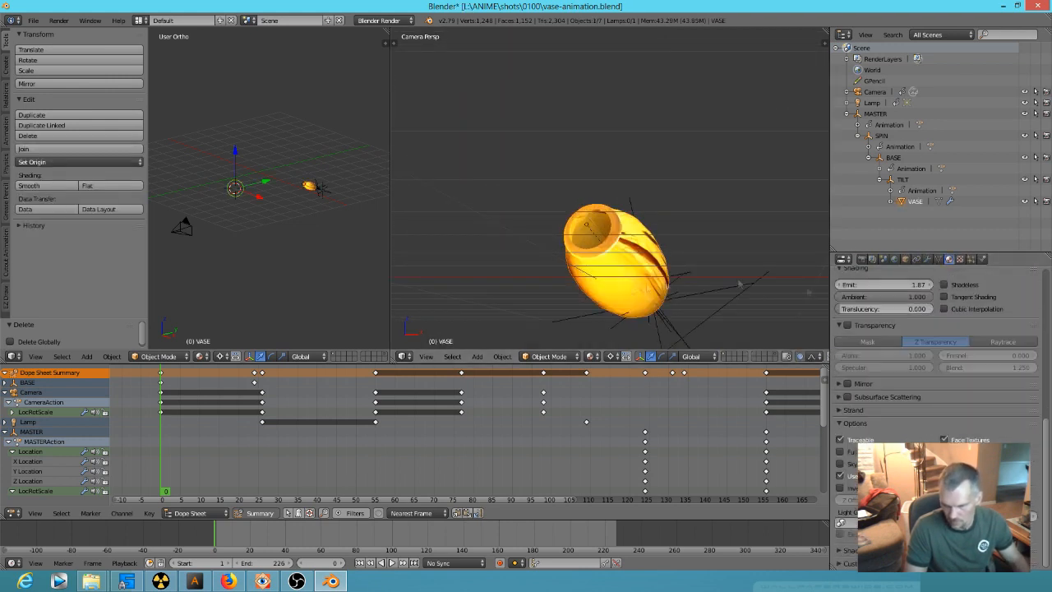
left_click(960, 259)
scroll(987, 361, "up", 5)
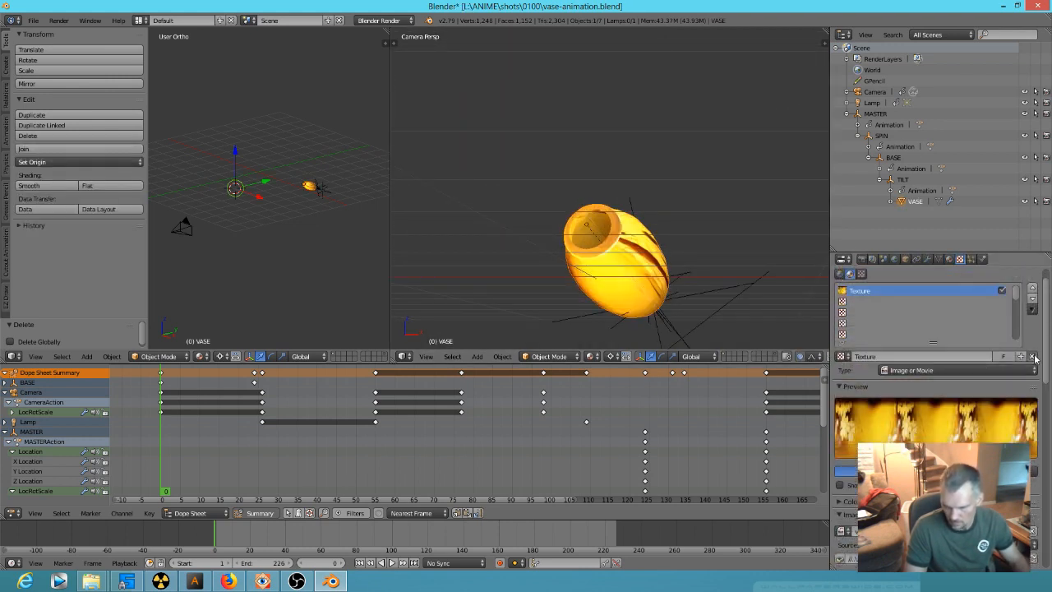
left_click(1033, 357)
- Make the vase material shadeless and render the current frame as a test
left_click(949, 259)
scroll(1004, 349, "up", 2)
left_click(944, 350)
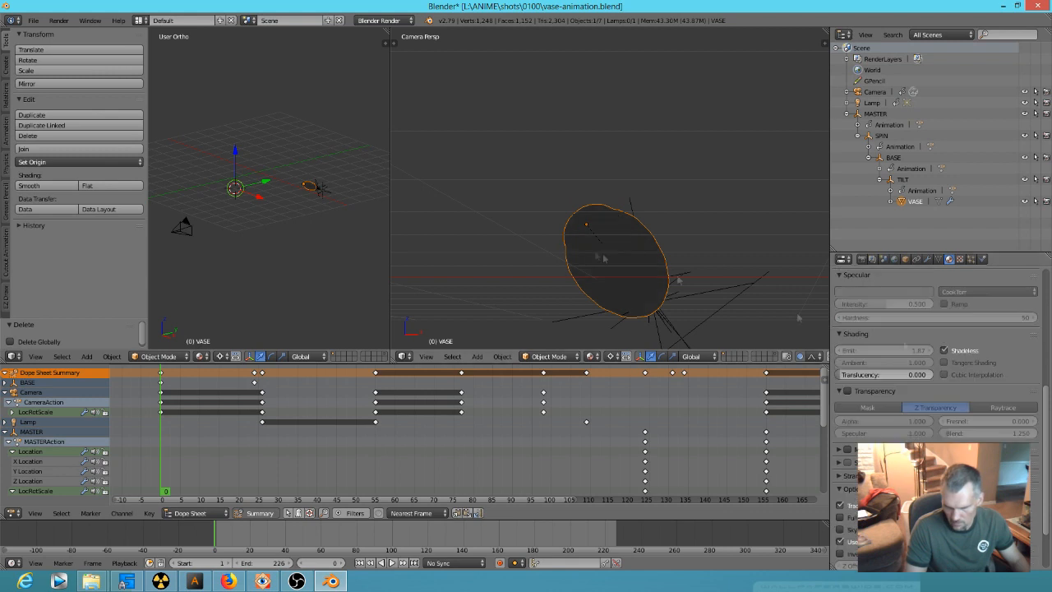
key("F12")
scroll(951, 352, "up", 2)
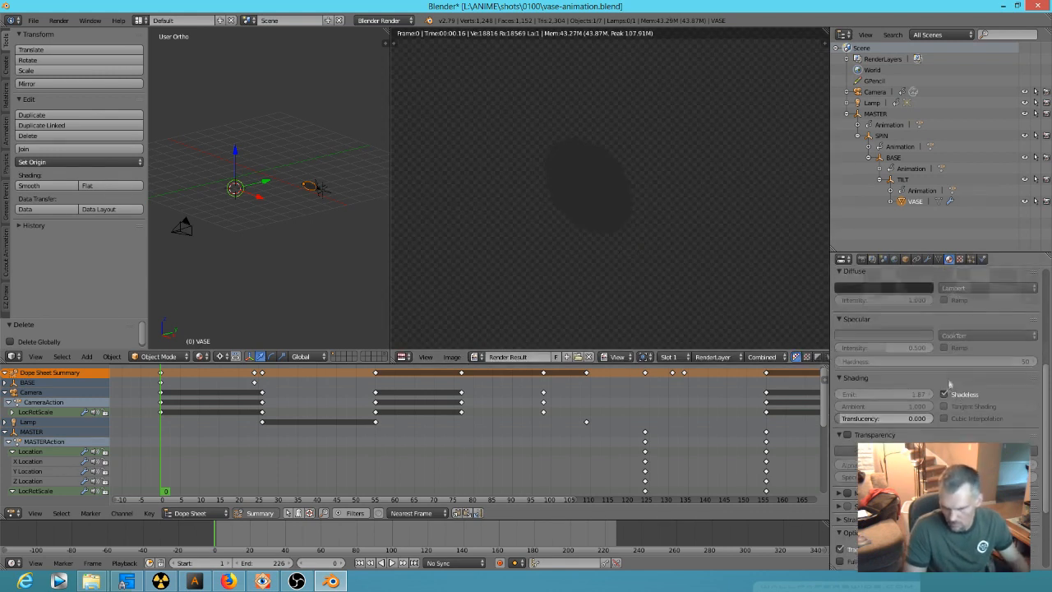
- Raise the vase material's diffuse colour to full brightness with a pale peach hue
scroll(950, 384, "up", 5)
left_click(908, 399)
left_click_drag(928, 299, 928, 250)
left_click_drag(887, 318, 875, 310)
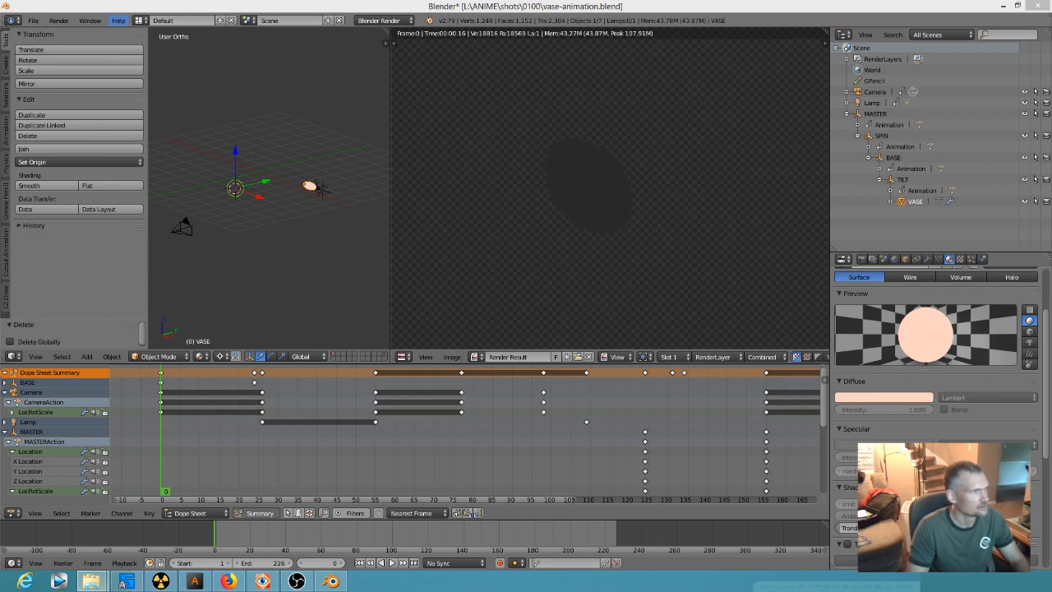
- Compare the vase reference images vase ep 1.jpg and vase-spherified.png in Windows Photo Viewer
key("Right")
key("Left")
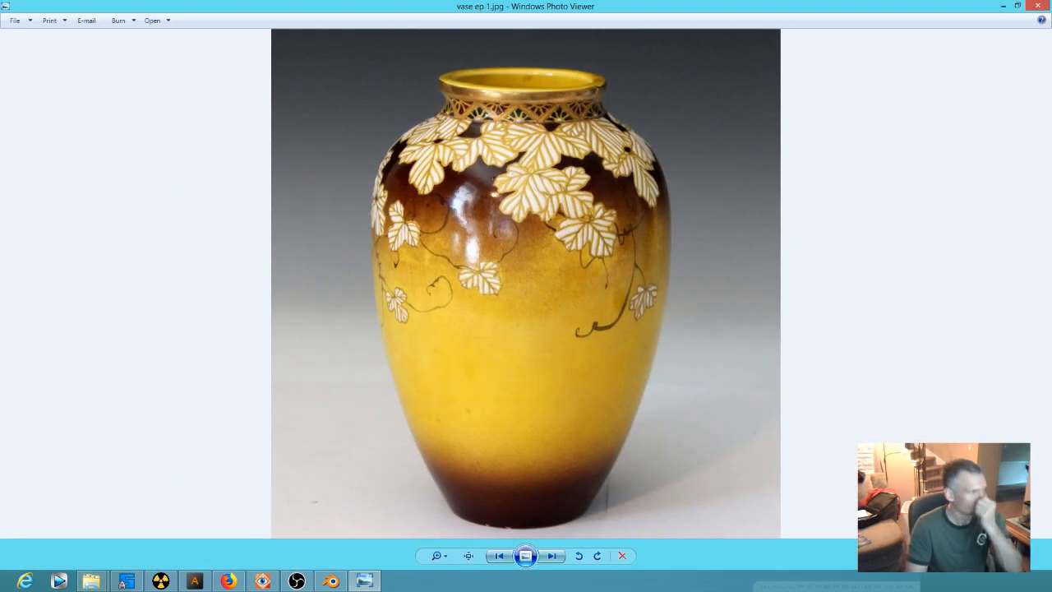
key("Right")
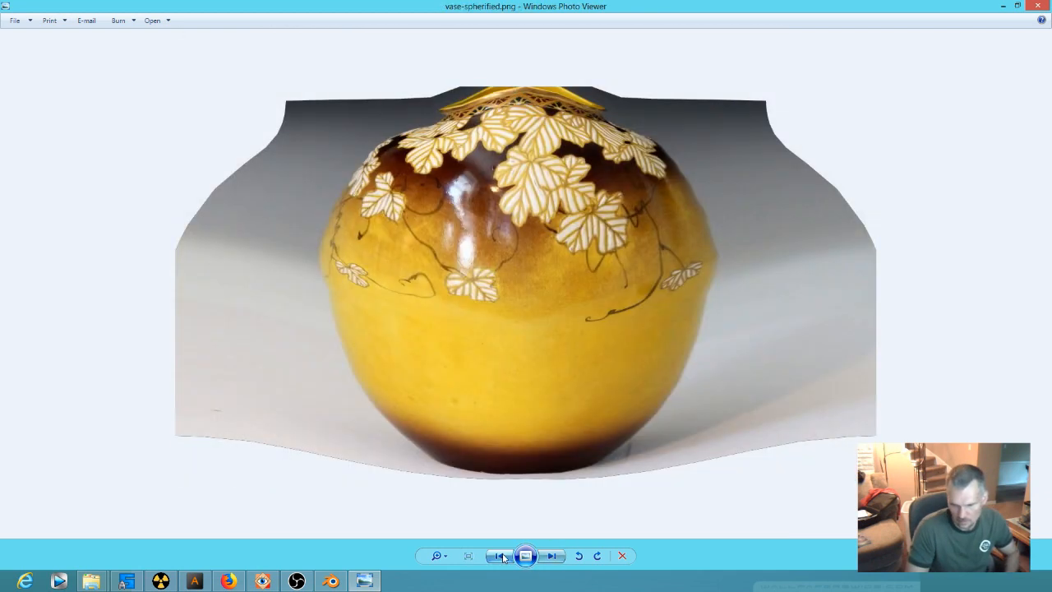
key("Left")
key("Escape")
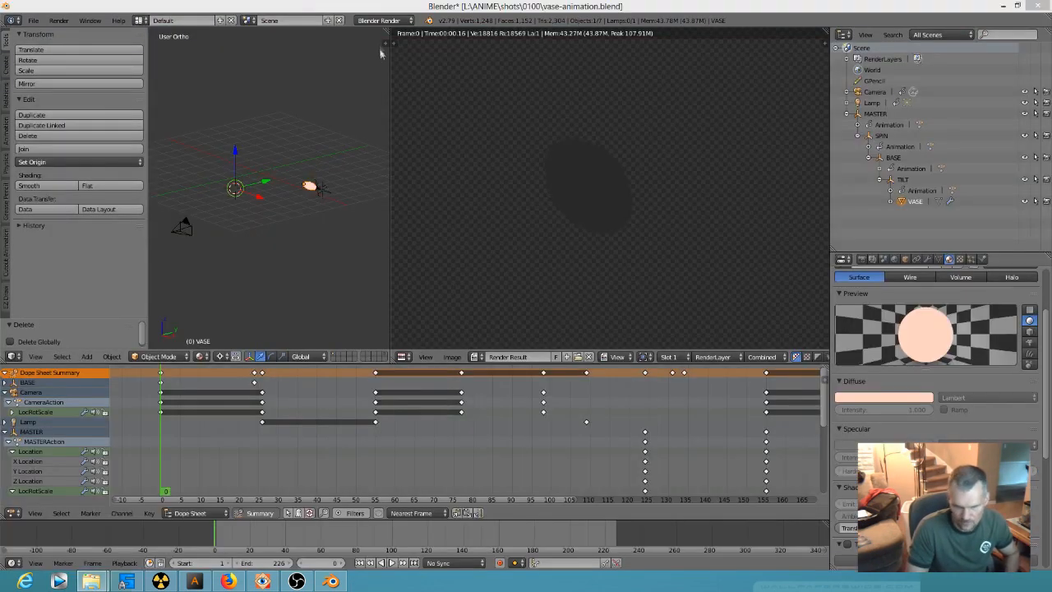
- Close the test render in Blender and set the vase's diffuse colour to golden yellow, RGB 1.000, 0.623, 0.049
key("Escape")
scroll(602, 184, "up", 10)
left_click(884, 397)
left_click(858, 312)
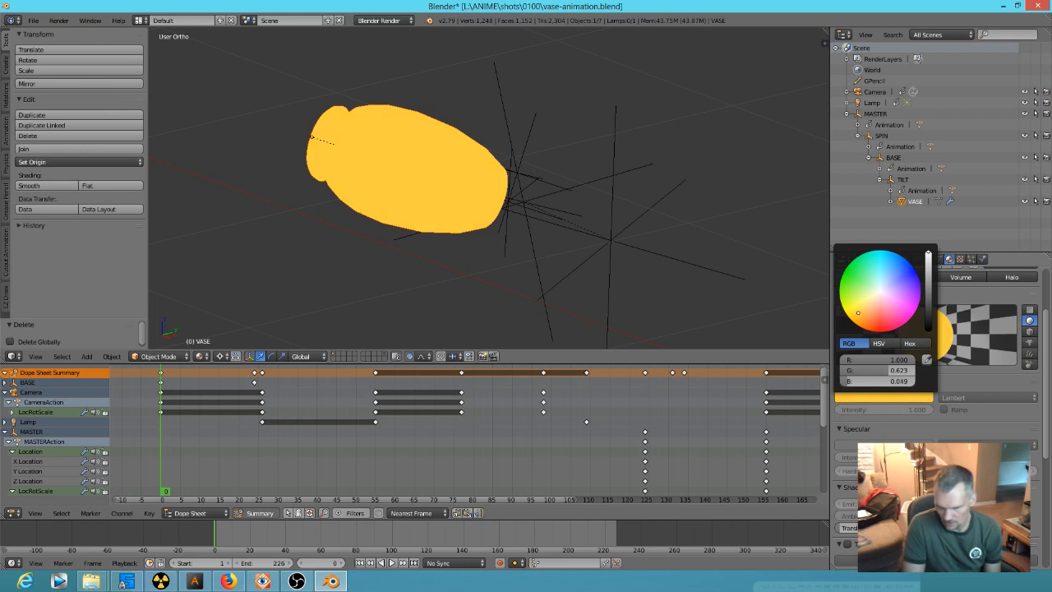
- Add a new texture of type Blend to the vase material
left_click(959, 258)
left_click(938, 356)
left_click(896, 370)
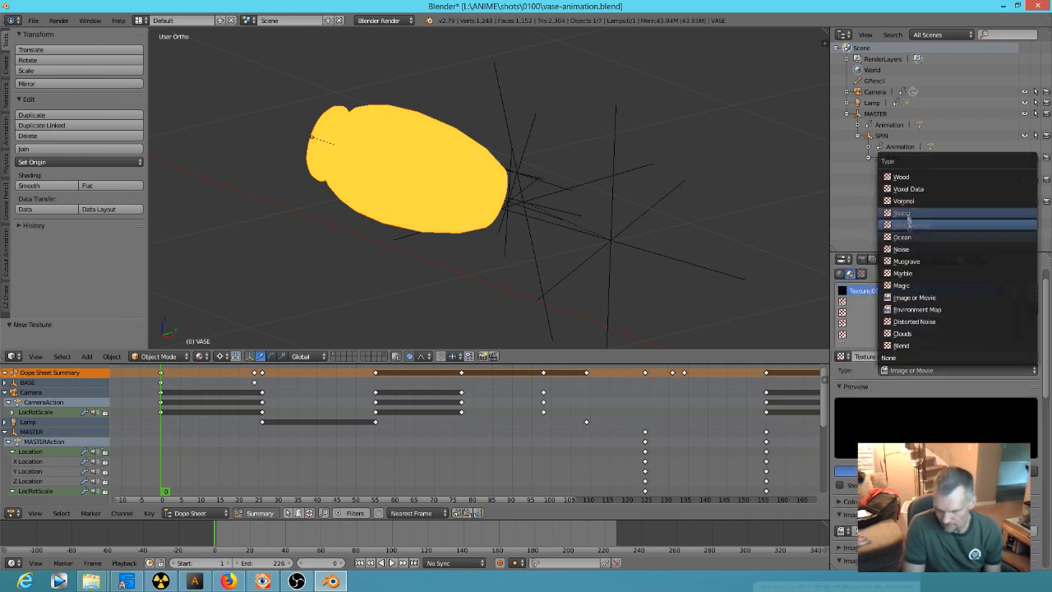
left_click(902, 346)
- Show the viewport in rendered shading and set the blend texture's mapping coordinates to UV
left_click(199, 355)
left_click(215, 276)
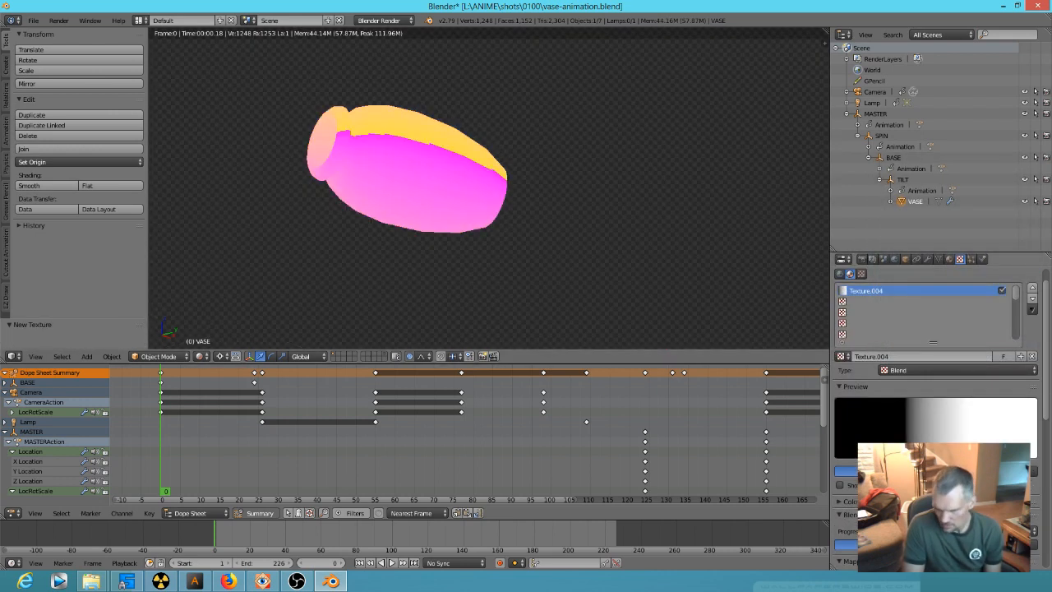
scroll(962, 436, "down", 5)
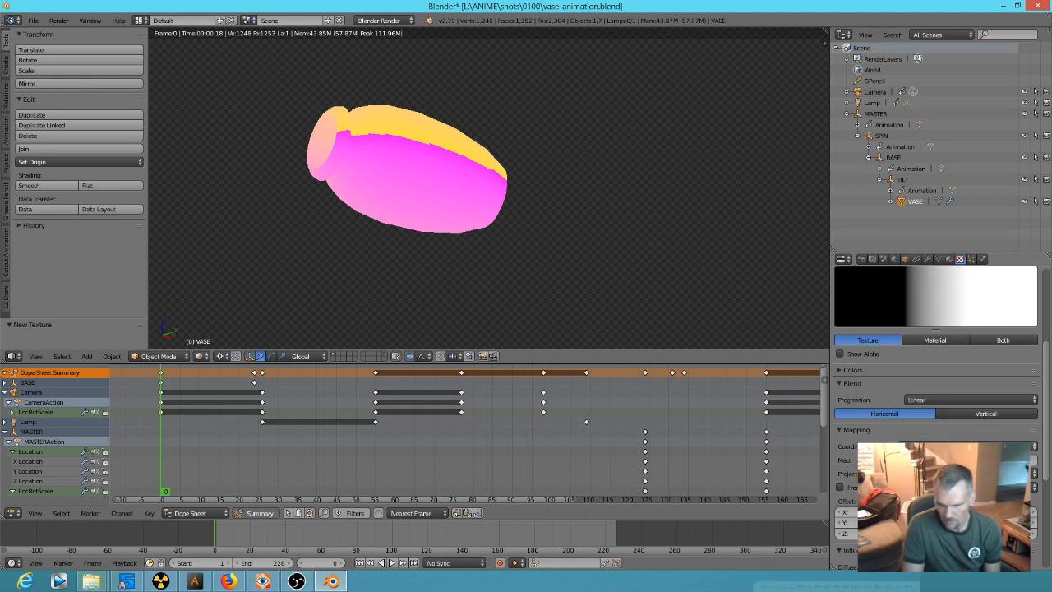
left_click(955, 441)
left_click(962, 461)
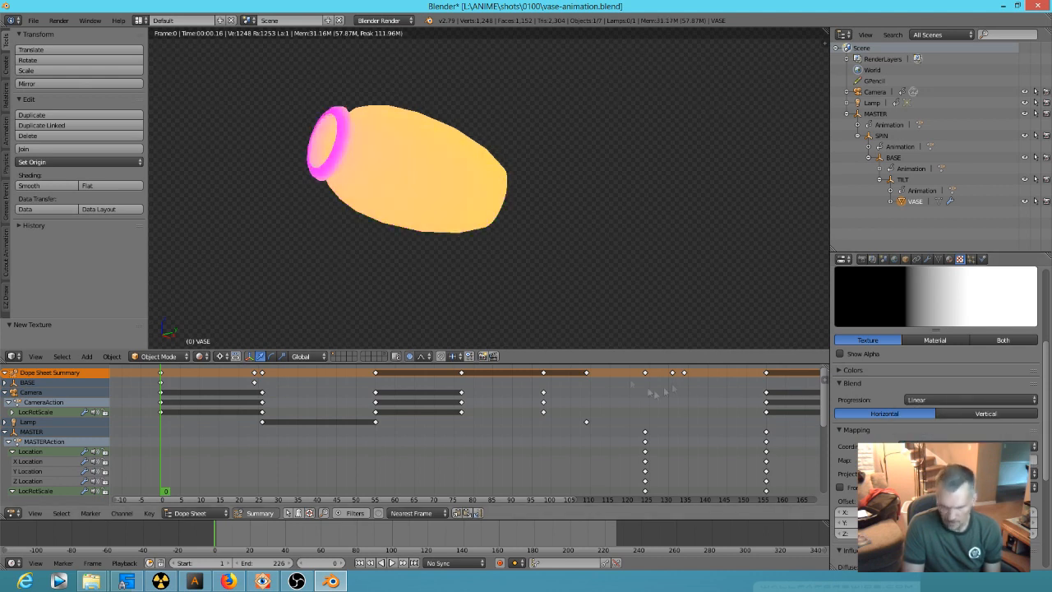
- Examine the blend texture's colour, mapping and influence settings and the vase's material options
scroll(957, 377, "up", 4)
left_click(839, 458)
scroll(888, 476, "down", 4)
scroll(851, 510, "down", 6)
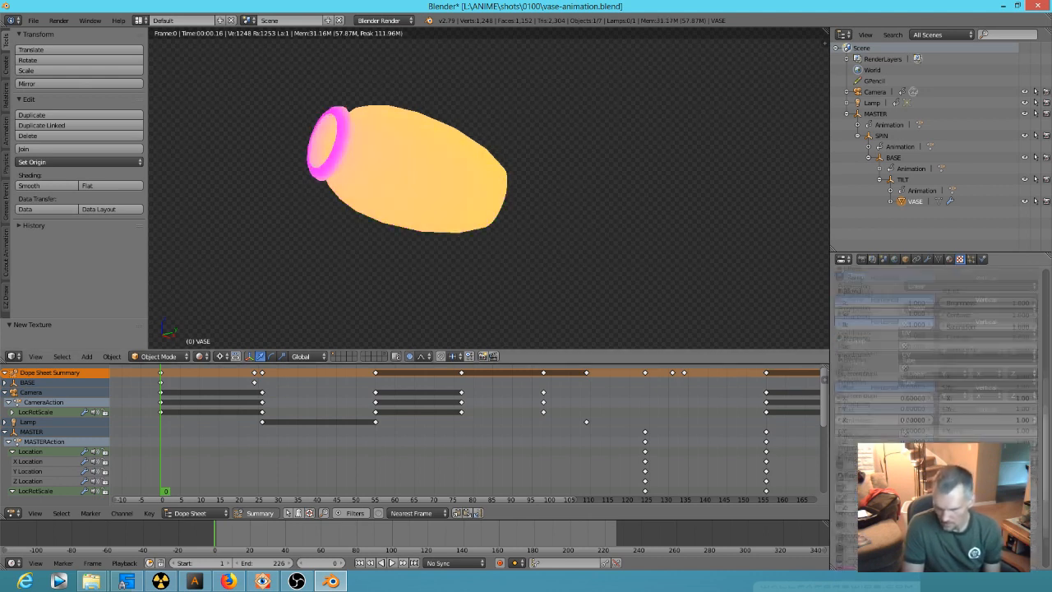
scroll(966, 369, "up", 10)
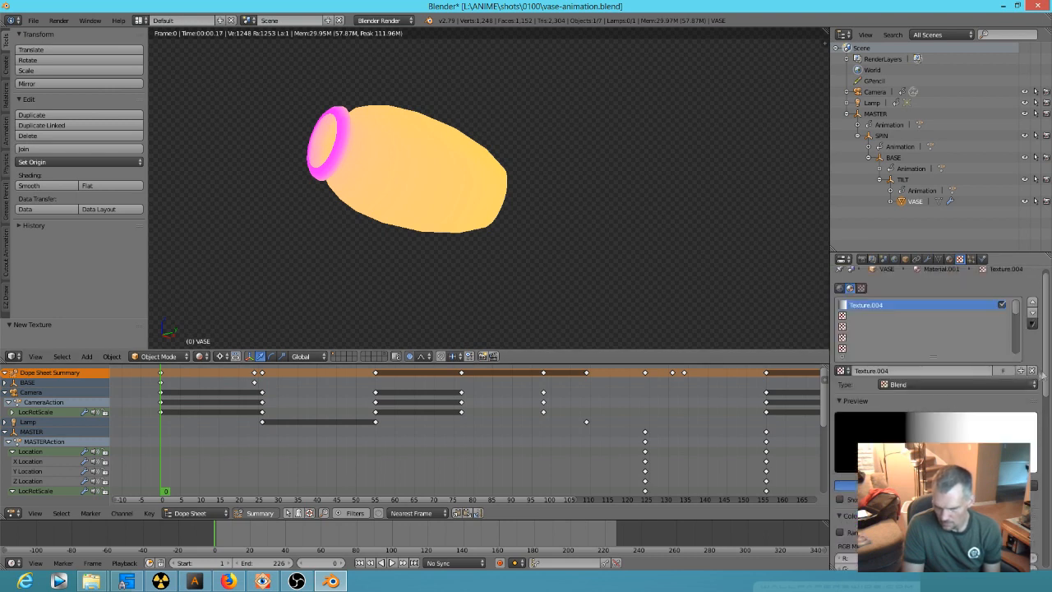
scroll(976, 419, "down", 10)
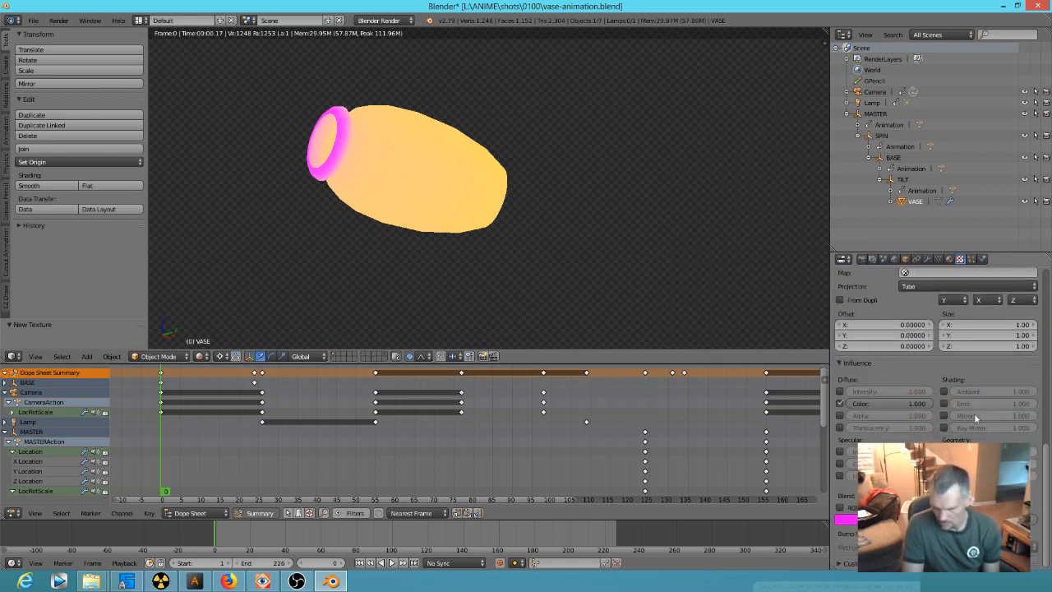
mouse_move(920, 404)
left_mouse_down()
mouse_move(863, 403)
mouse_move(929, 404)
left_mouse_up()
scroll(909, 306, "up", 3)
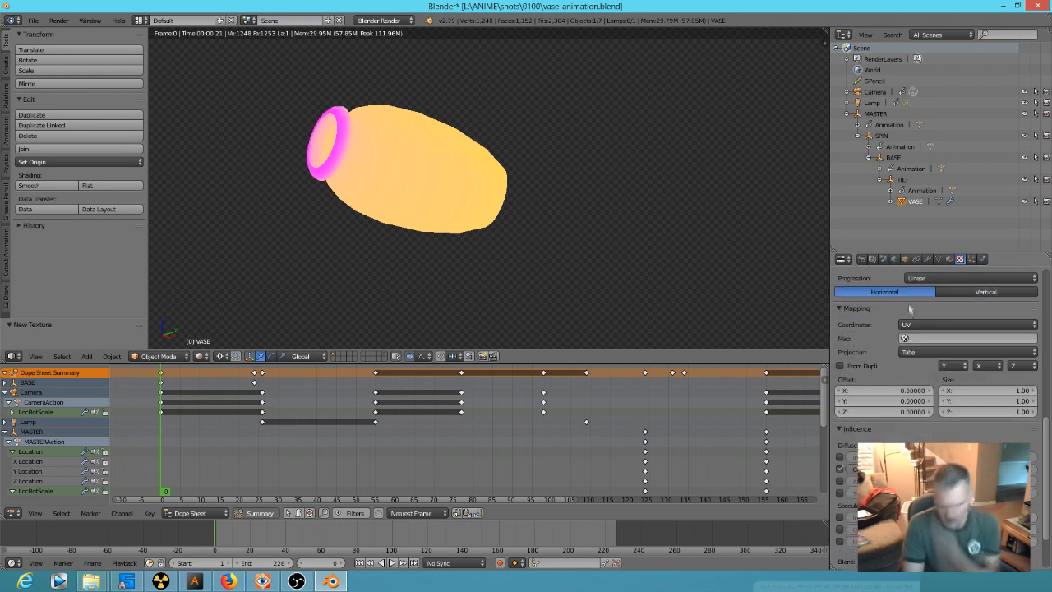
scroll(933, 355, "up", 6)
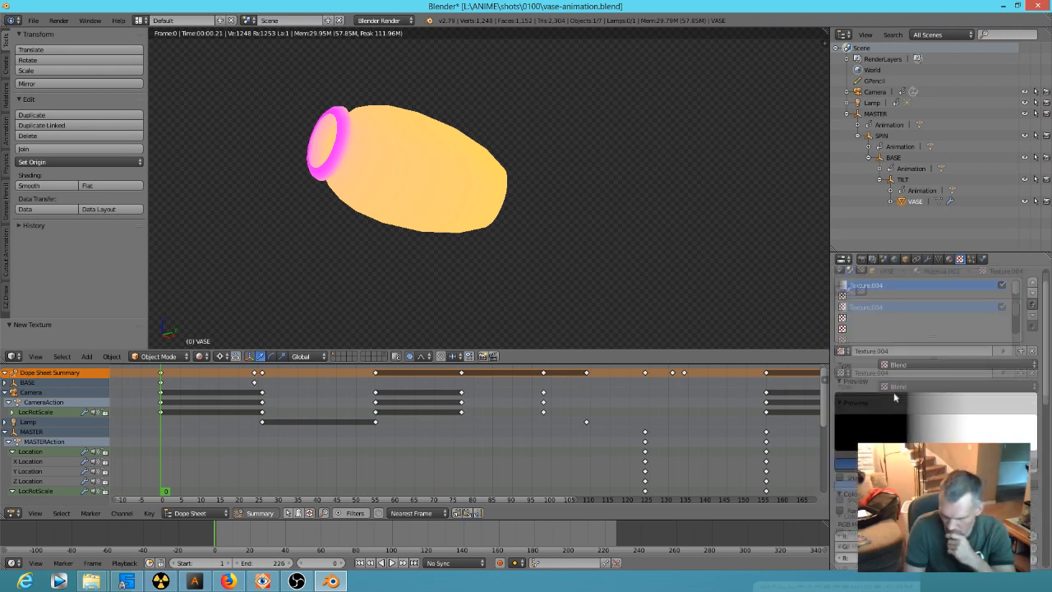
left_click(950, 259)
scroll(964, 377, "down", 8)
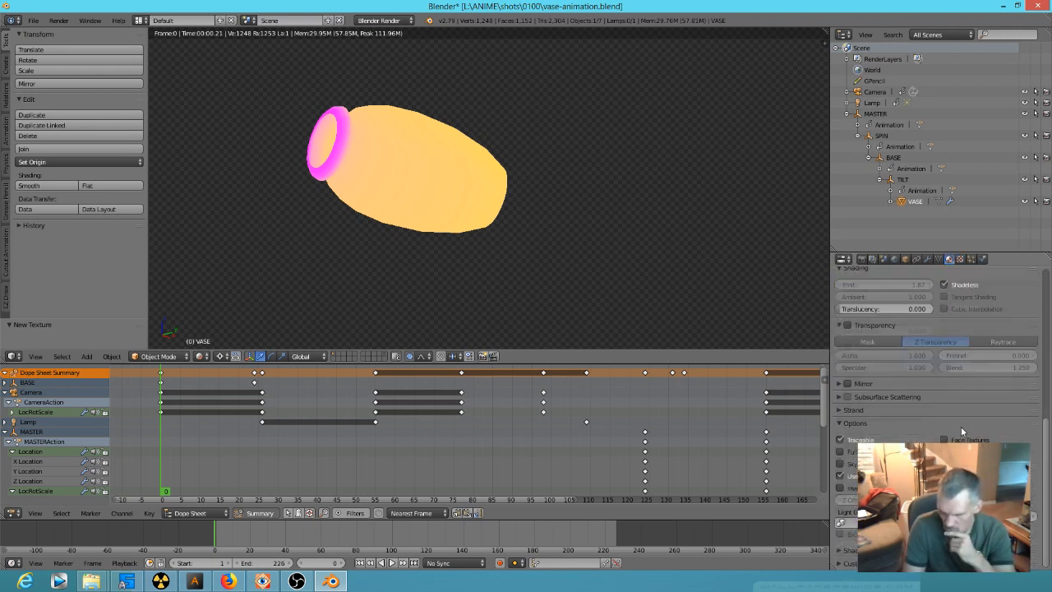
- Enable the texture's colour ramp and set its end stop to a darkened yellow sampled from the vase
left_click(960, 259)
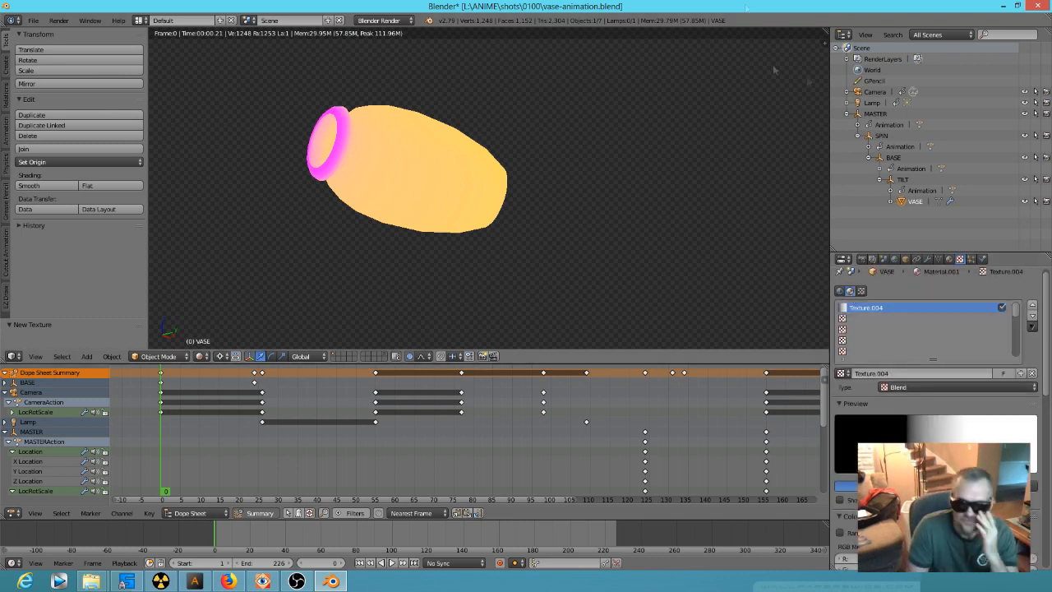
scroll(937, 370, "down", 5)
left_click(839, 379)
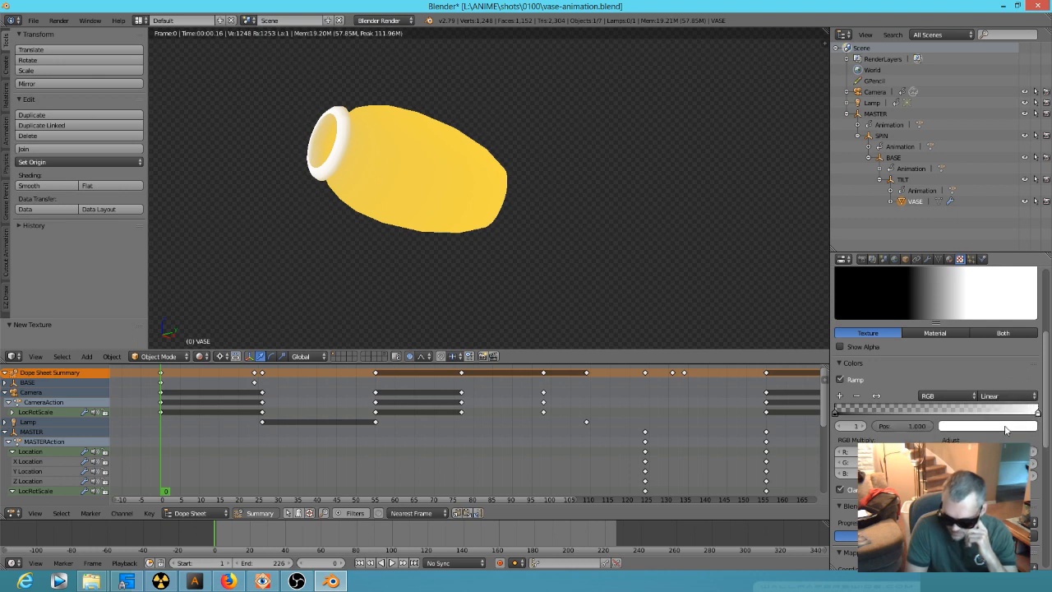
left_click(1006, 429)
left_click(1027, 379)
left_click(453, 195)
left_click(1012, 425)
left_click_drag(1030, 274, 1030, 290)
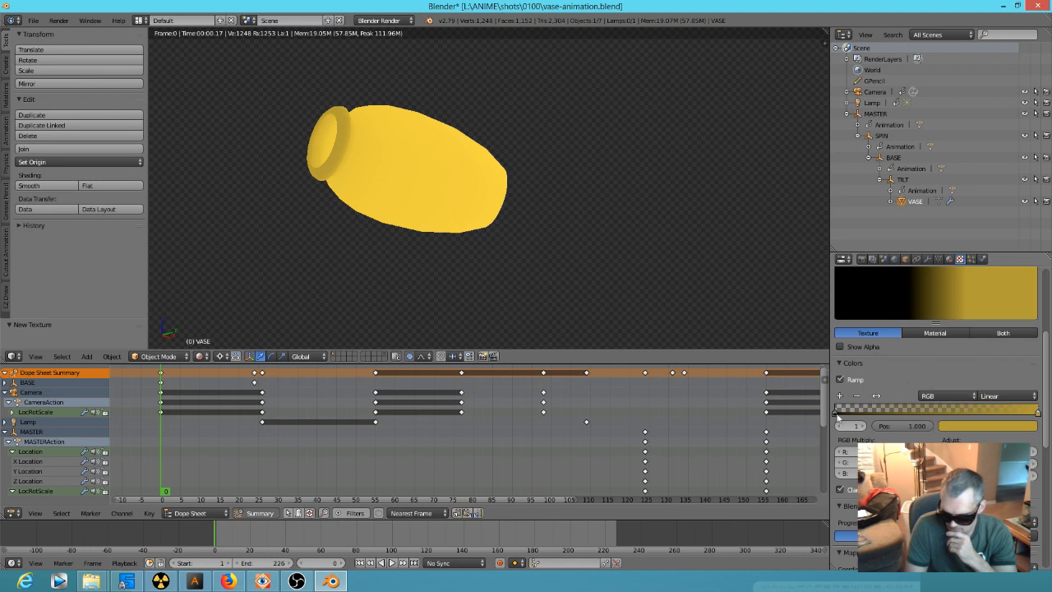
- Add a fully opaque middle ramp stop in yellow sampled from the vase, and darken the end stop further
left_click(937, 414)
left_click(975, 426)
left_click(1027, 378)
left_click(468, 193)
left_click(1012, 425)
left_click_drag(990, 409, 1030, 410)
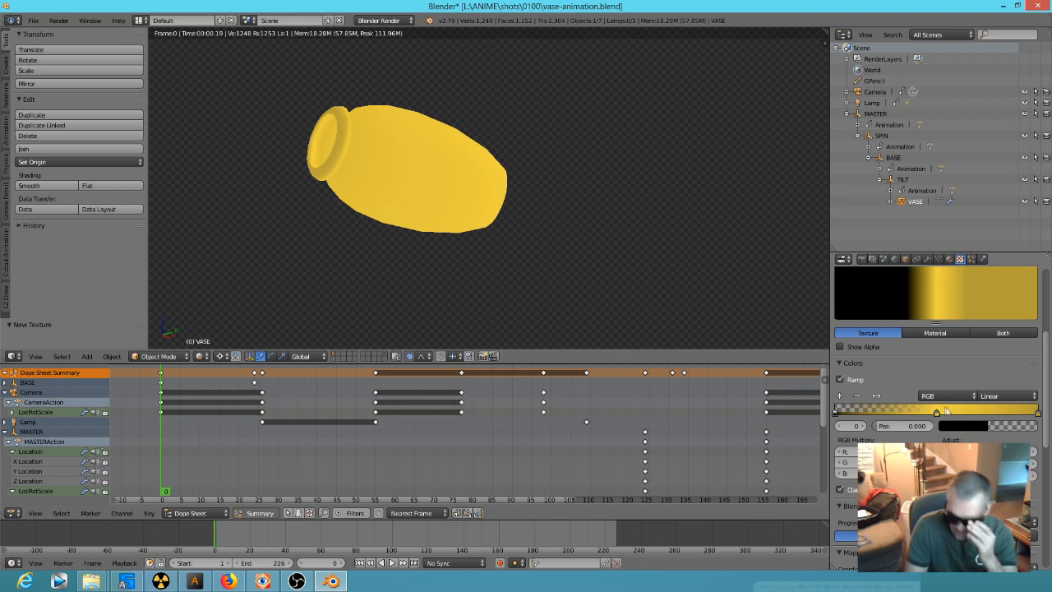
left_click(1037, 412)
left_click(995, 426)
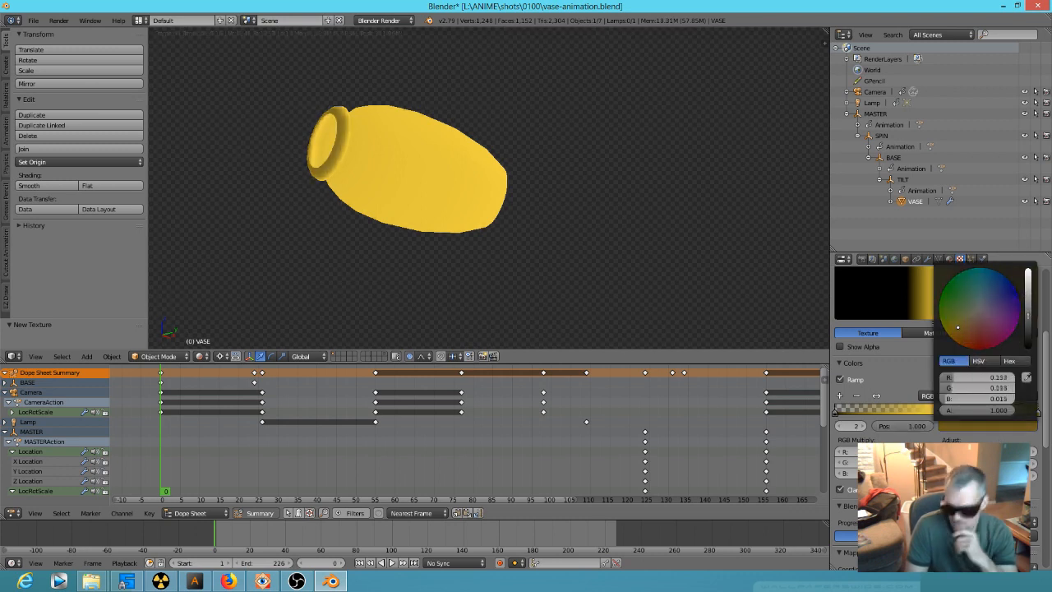
- Set the ramp's start stop to opaque yellow sampled from the texture preview and darken it
left_click(839, 412)
left_click(983, 427)
left_click(1028, 365)
left_click(940, 305)
left_click(978, 425)
left_click_drag(982, 410, 1031, 411)
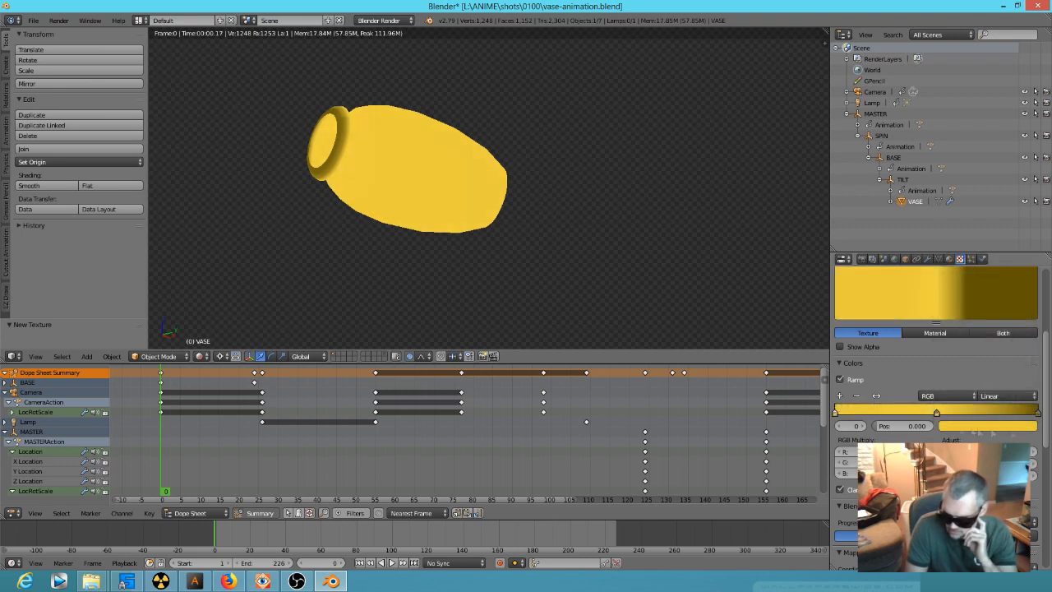
left_click(983, 426)
left_click(1028, 307)
- Shift the middle ramp stop towards the end and add a bright yellow stop at position 0.218
left_click_drag(937, 414, 992, 412)
left_click(838, 398)
left_click(983, 426)
left_click(1028, 273)
left_click_drag(838, 413, 877, 413)
- Scrub the animation to frame 140 to check the shaded vase
left_click(278, 452)
scroll(353, 461, "down", 15)
left_click_drag(460, 470, 536, 466)
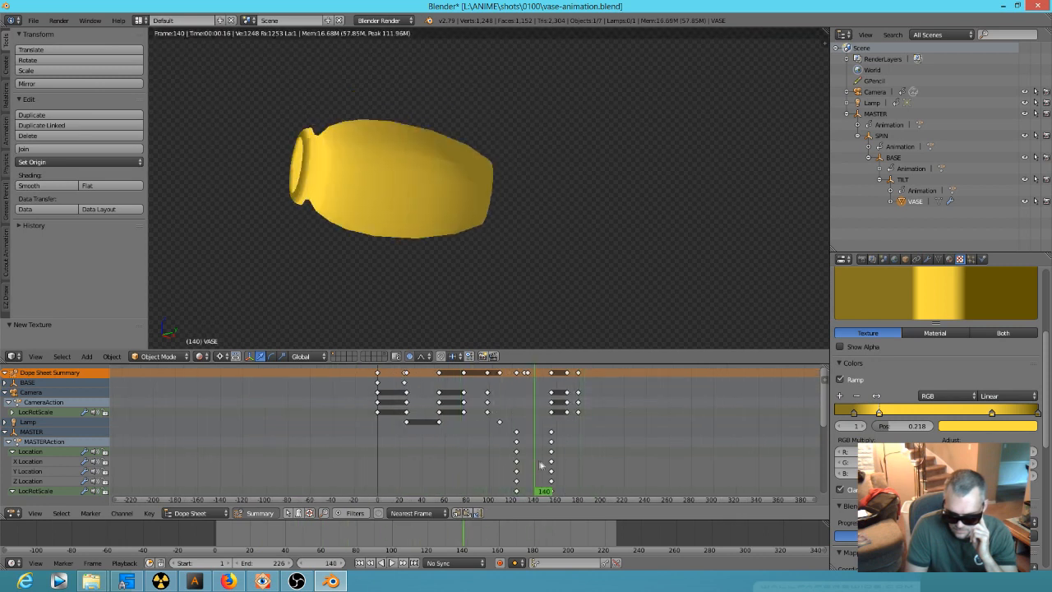
- Move the bright yellow ramp stop to 0.269 and the start stop to 0, and brighten the start stop to full yellow
left_click_drag(1038, 415, 890, 416)
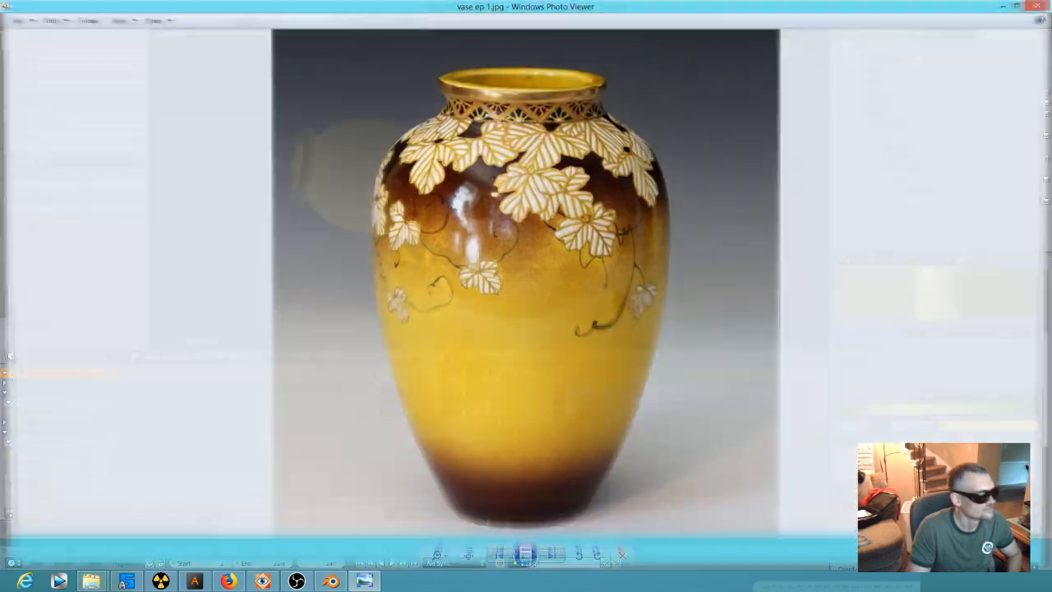
left_click_drag(321, 6, 444, 0)
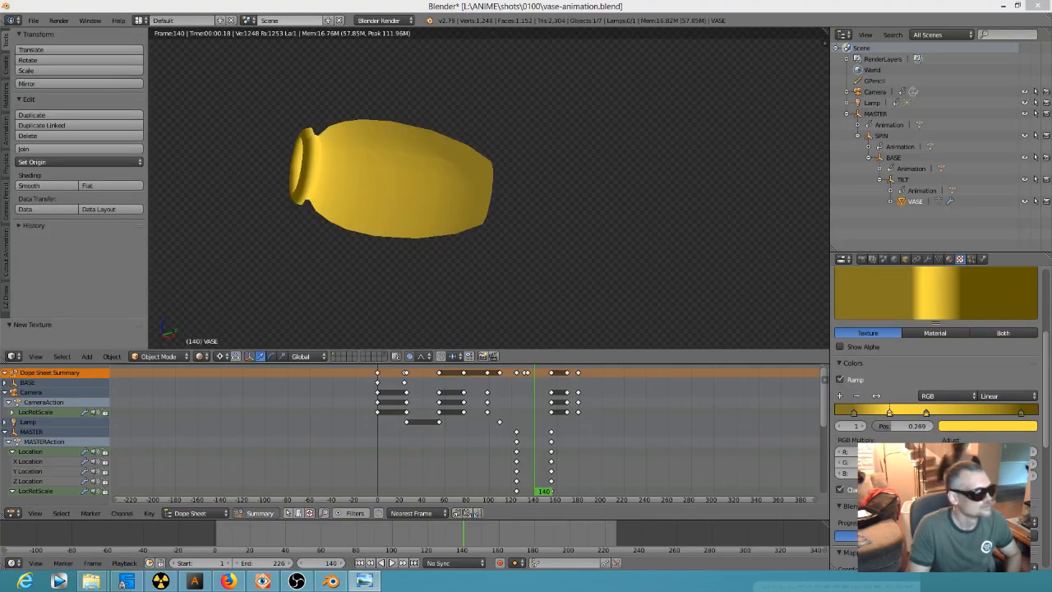
mouse_move(854, 413)
left_mouse_down()
mouse_move(863, 414)
mouse_move(838, 414)
left_mouse_up()
left_click(950, 428)
left_click_drag(1029, 304, 1029, 268)
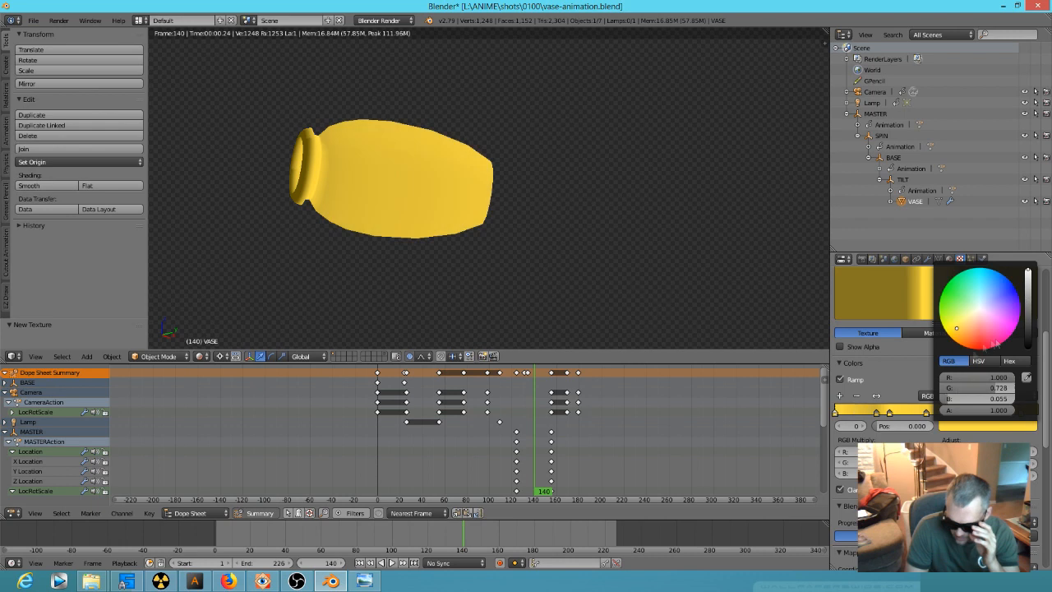
- Move the second ramp stop to position 0.163 and darken its colour
middle_click_drag(406, 214, 518, 197, "shift")
left_click_drag(877, 414, 868, 414)
left_click(956, 426)
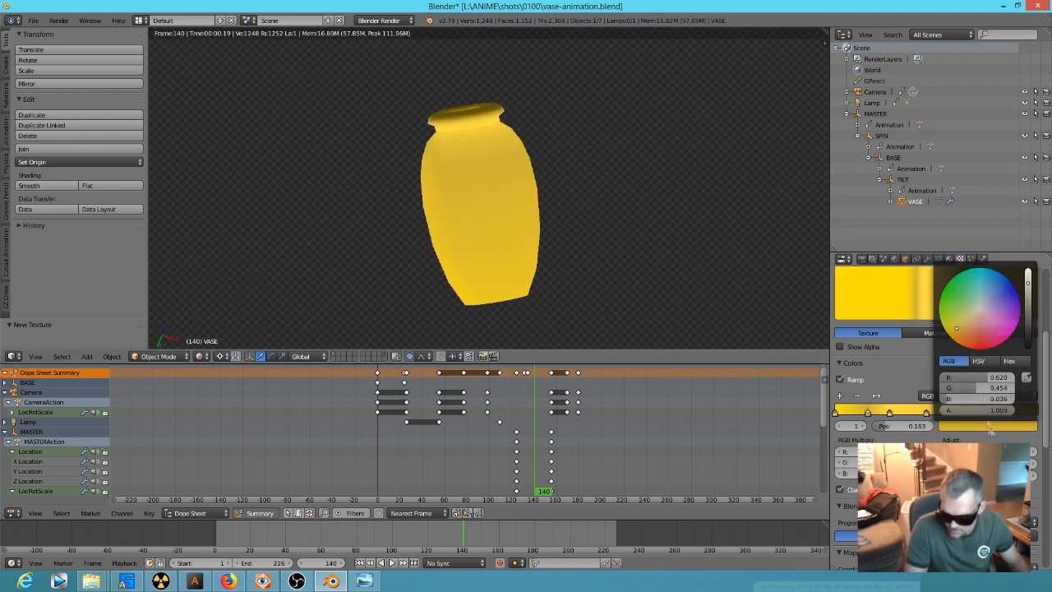
left_click_drag(1029, 303, 1029, 349)
- Try different axis combinations for the vase texture mapping, including X for all three axes
middle_click_drag(495, 257, 521, 247)
scroll(937, 345, "down", 4)
scroll(942, 481, "down", 4)
left_click(991, 393)
left_click(985, 347)
left_click(1016, 392)
left_click(1010, 358)
left_click(961, 394)
left_click(959, 360)
left_click(960, 393)
left_click(976, 365)
left_click(987, 393)
left_click(982, 356)
left_click(989, 395)
left_click(976, 367)
left_click(1013, 392)
left_click(1010, 367)
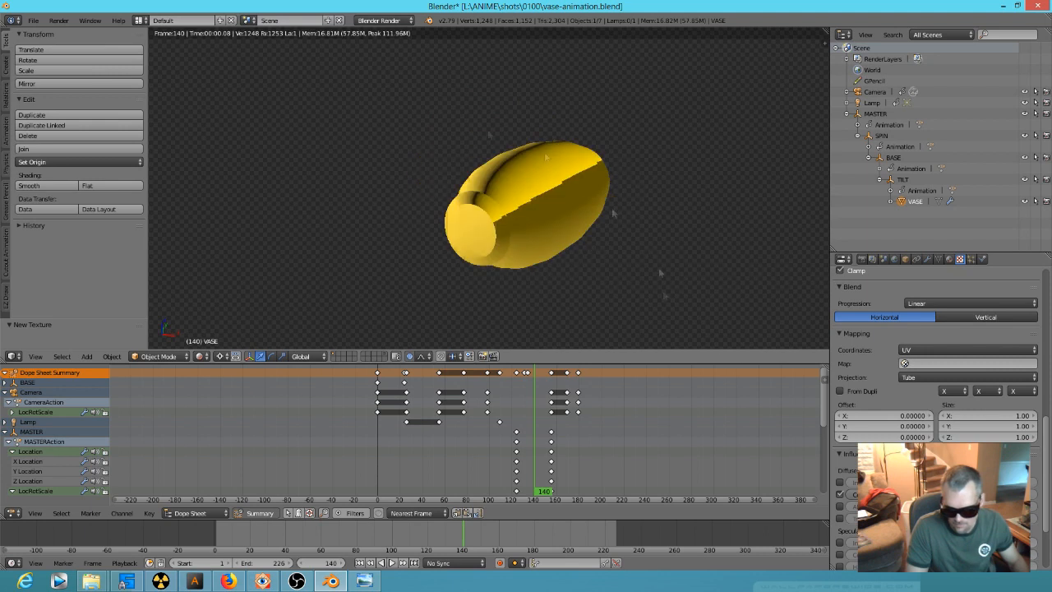
- Set all three texture mapping axes to Z and the texture coordinates to Generated
left_click(954, 391)
left_click(961, 349)
left_click(926, 351)
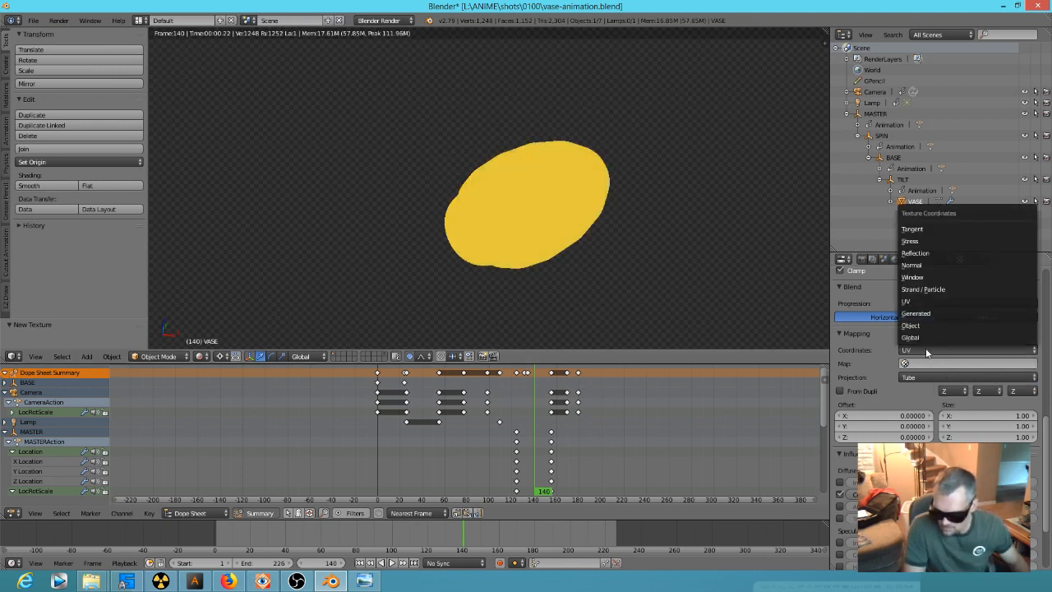
left_click(916, 313)
left_click(940, 369)
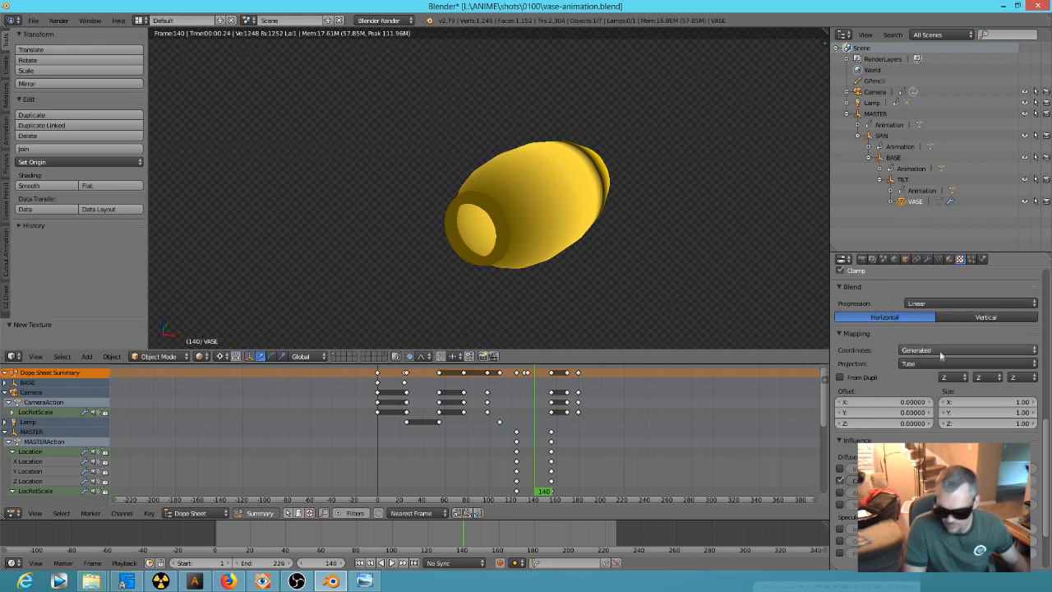
- Spread the ramp's stops so the yellow ones sit towards the end and the dark stop lies near the start at 0.069
middle_click_drag(503, 235, 600, 139)
scroll(976, 392, "down", 1)
scroll(976, 391, "up", 9)
mouse_move(890, 403)
left_mouse_down()
mouse_move(909, 402)
mouse_move(842, 402)
mouse_move(902, 403)
left_mouse_up()
left_click_drag(836, 403, 976, 403)
left_click_drag(872, 404, 935, 404)
left_click_drag(845, 403, 848, 402)
mouse_move(977, 403)
left_mouse_down()
mouse_move(1004, 403)
mouse_move(985, 402)
left_mouse_up()
left_click_drag(934, 402, 956, 404)
- Lighten the start stop to dark brown, move a dark stop close to it, and shift a yellow stop towards the ramp's end
left_click(849, 402)
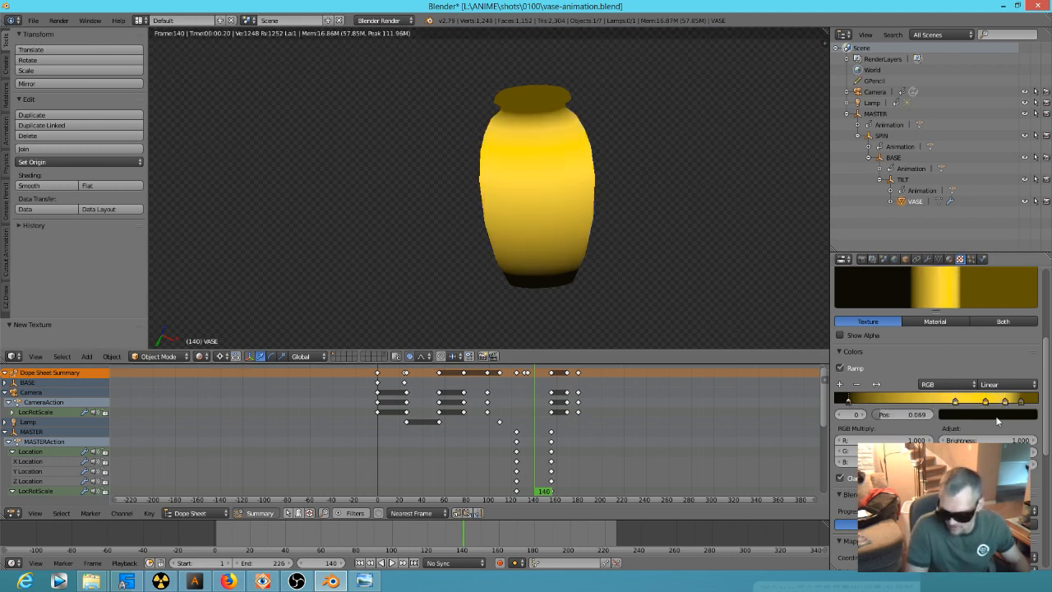
left_click(986, 415)
left_click(1004, 404)
left_click_drag(1013, 403, 872, 404)
left_click_drag(1006, 402, 1024, 403)
- Recolour the selected yellow ramp stop with dark brown sampled from the base of the vase
left_click(985, 403)
left_click(1006, 415)
left_click(1028, 366)
left_click(568, 273)
- Reposition the sampled brown stop to 0.917 and the yellow middle stop slightly towards the start, and save the file
left_click_drag(987, 403, 1027, 403)
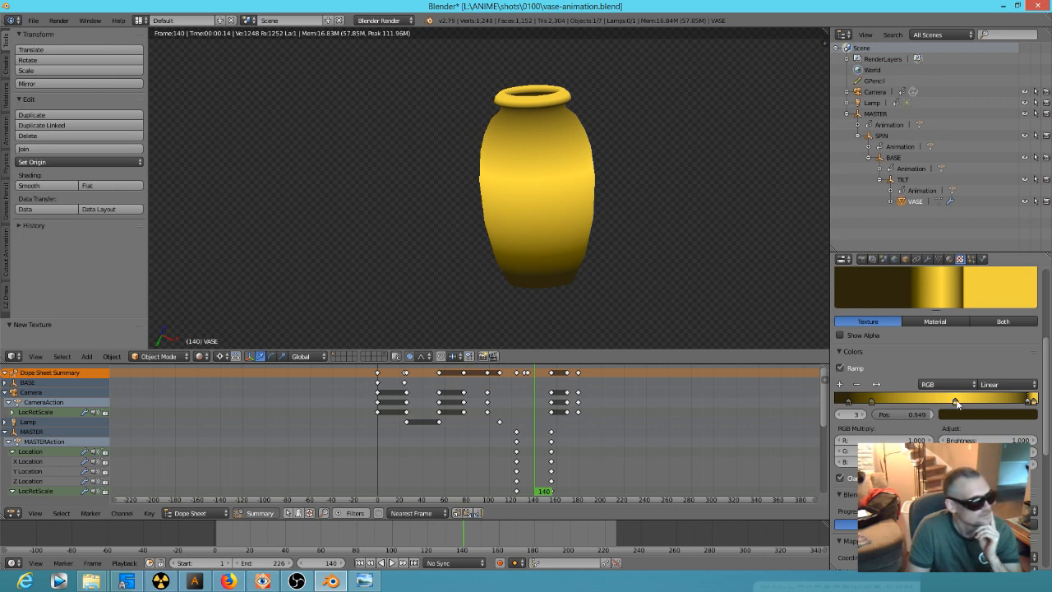
left_click_drag(956, 402, 936, 403)
left_click_drag(1028, 402, 1021, 402)
left_click(37, 20)
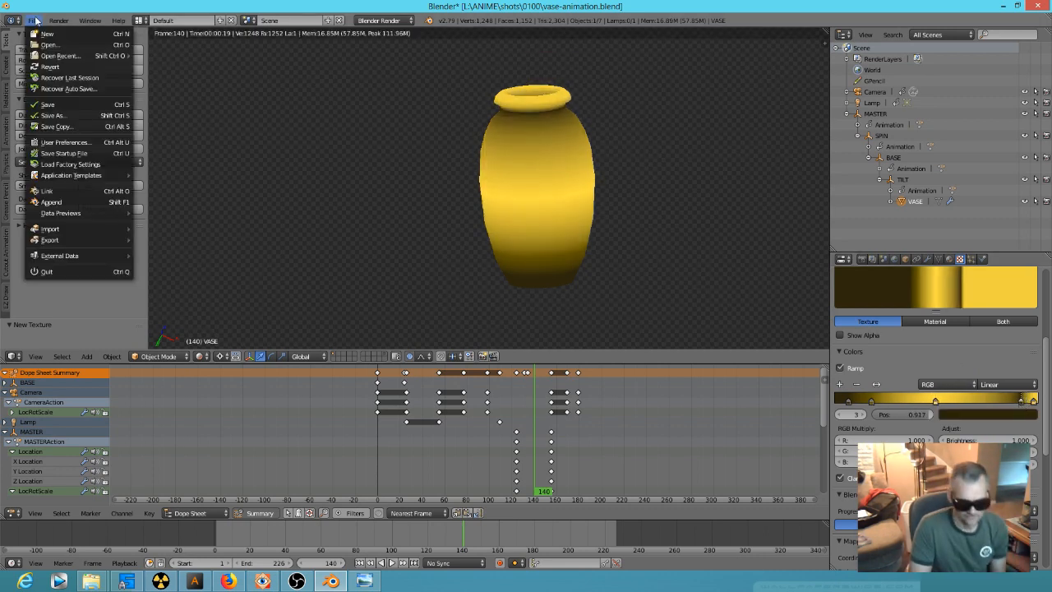
left_click(36, 105)
- Play the animation through the camera in solid shading and check the rendered preview at frame 216
middle_click_drag(562, 220, 593, 250)
left_click(605, 457)
left_click(203, 356)
left_click(215, 320)
key("KP_0")
scroll(578, 289, "down", 2)
left_click_drag(502, 435, 613, 445)
key("alt+a")
left_click(601, 465)
key("alt+a")
key("KP_0")
left_click(202, 356)
left_click(218, 282)
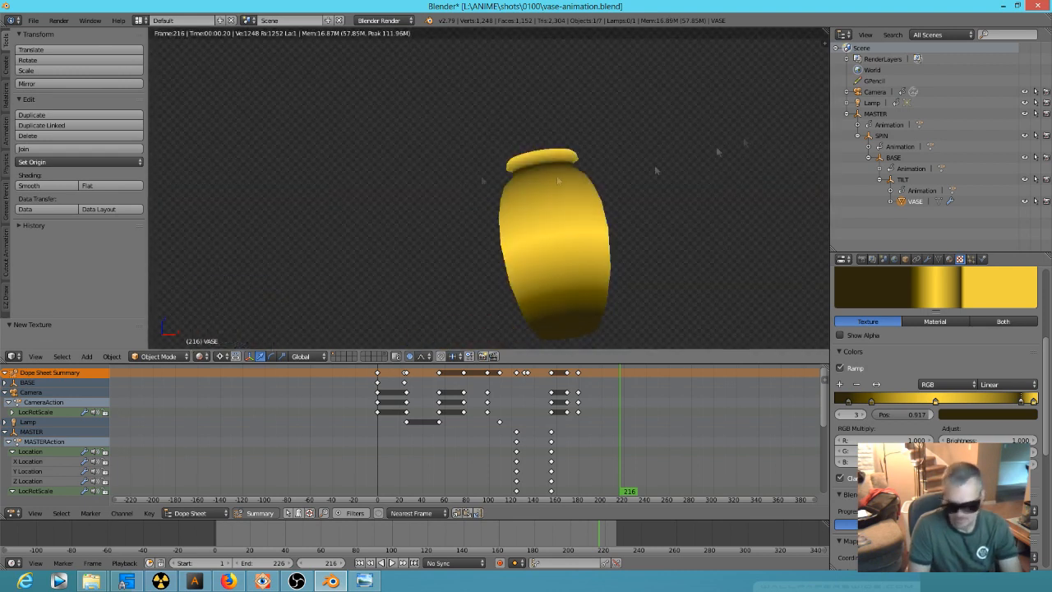
- Enable edge outlines in the render post-processing settings and lighten the edge colour to grey
left_click(861, 259)
left_click(867, 427)
left_click(944, 474)
left_click(988, 499)
left_click_drag(1029, 423, 1029, 411)
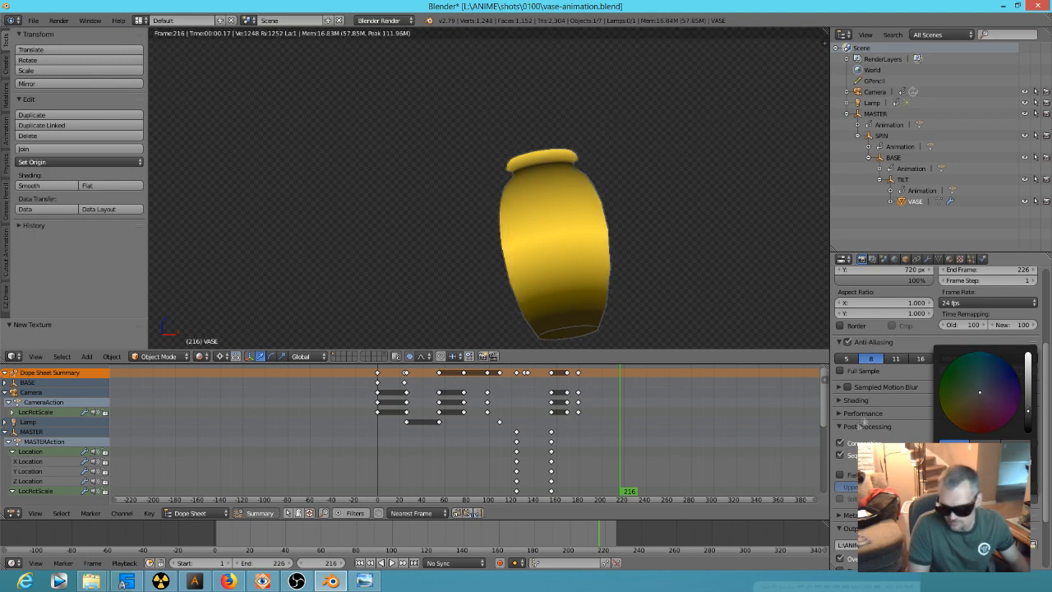
left_click(32, 19)
- Select the empty second texture slot of the vase's material
left_click(959, 259)
left_click(921, 307)
left_click(841, 363)
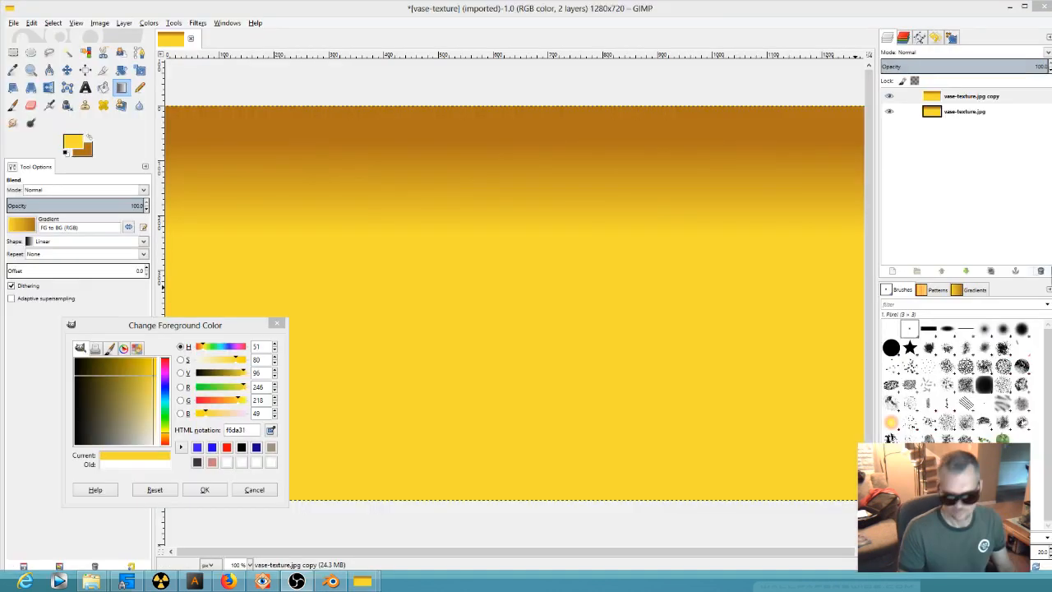
- In GIMP, flip the vase-texture.jpg copy layer vertically
left_click(963, 97)
left_click(124, 23)
mouse_move(171, 153)
left_click(287, 166)
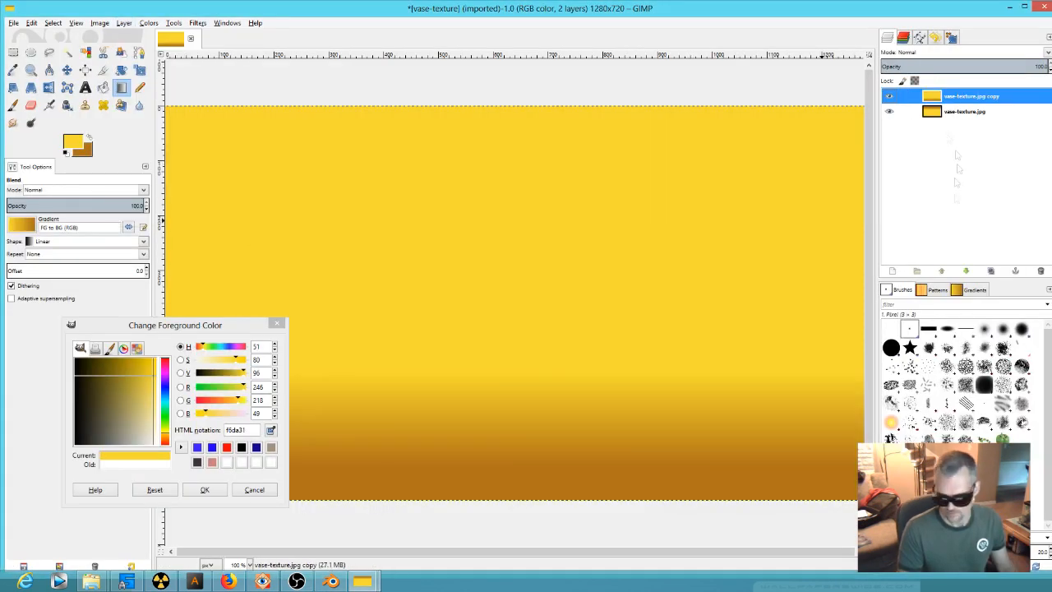
- Add a white layer mask to the flipped copy layer
right_click(929, 96)
left_click(966, 244)
left_click(972, 338)
- Set black as foreground and white as background, and apply a linear gradient on the mask from the upper edge past the middle
left_click(72, 142)
left_click_drag(127, 415, 198, 493)
left_click(89, 138)
left_click(73, 142)
left_click_drag(107, 415, 12, 482)
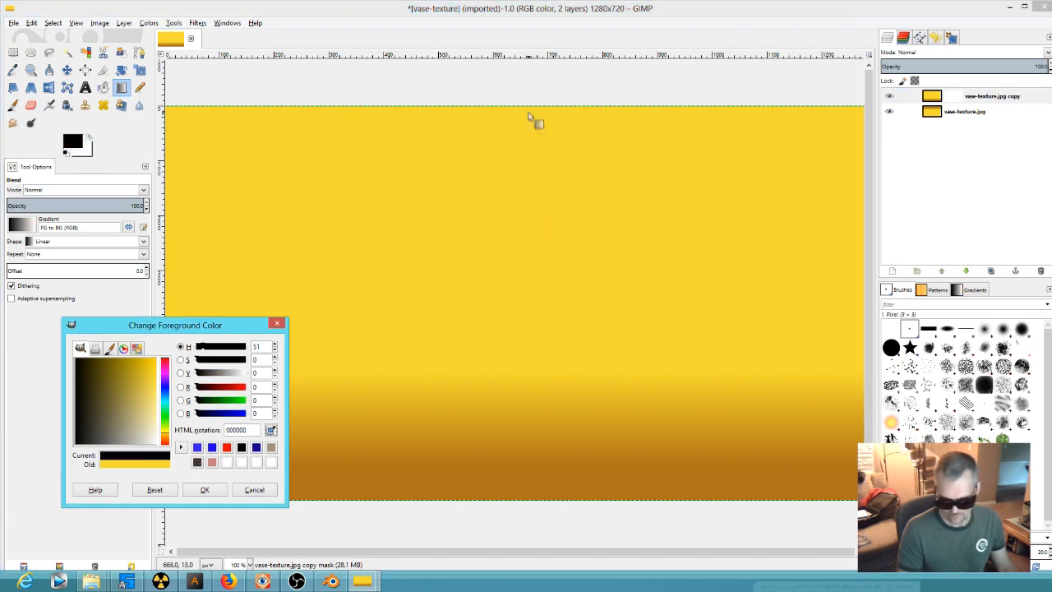
left_click_drag(519, 106, 530, 333)
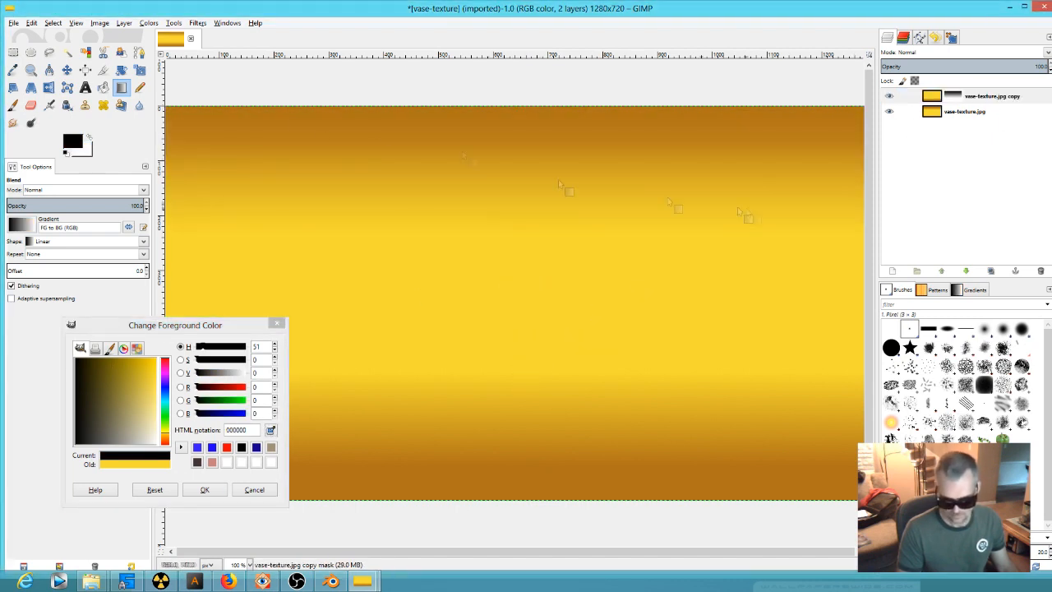
- Flatten the image into a single layer and flip it vertically
left_click(99, 22)
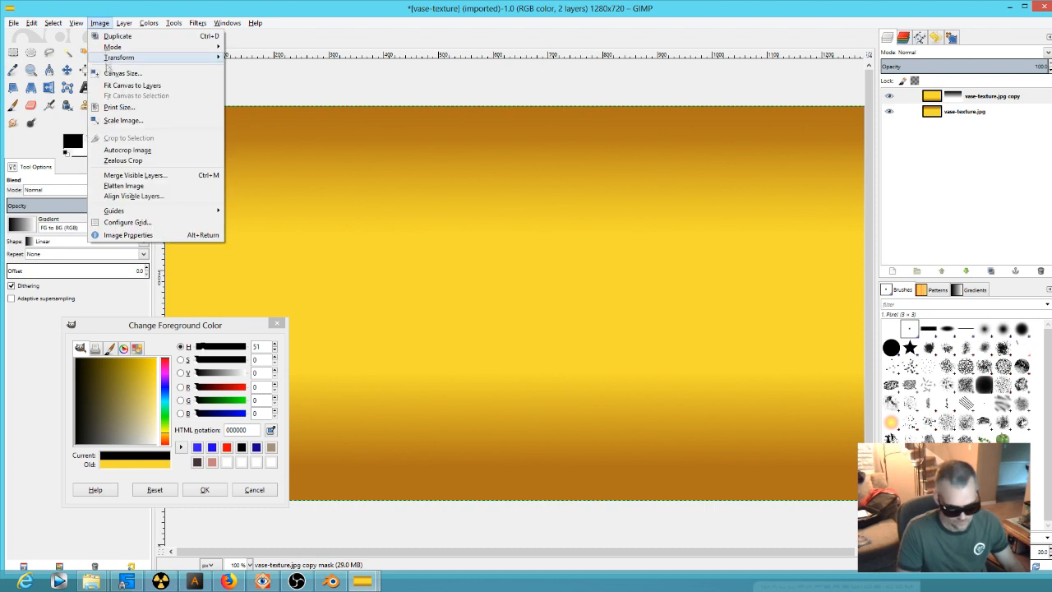
left_click(124, 181)
middle_click_drag(420, 270, 448, 272)
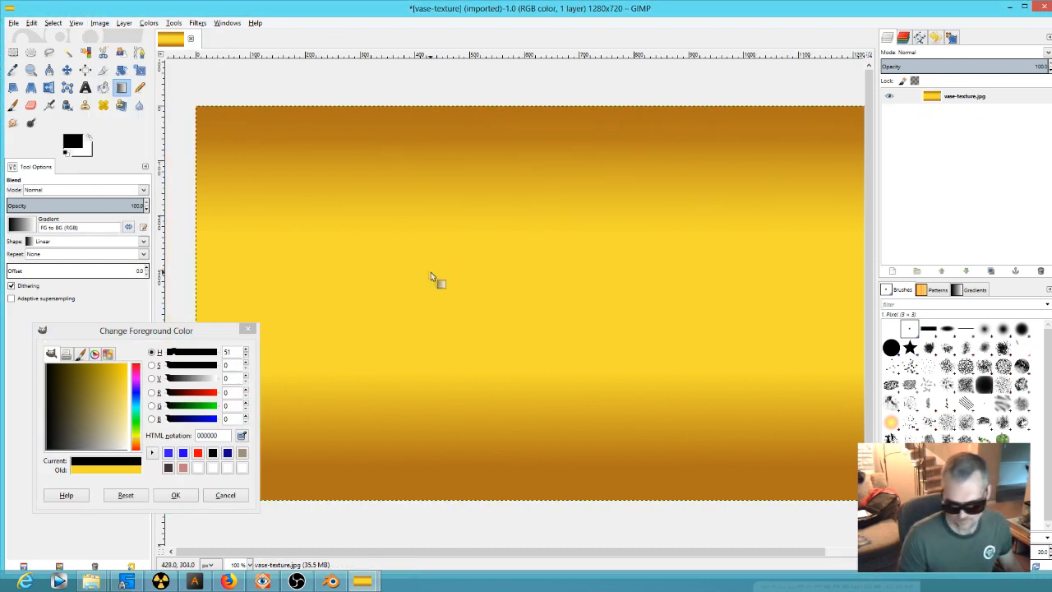
left_click(123, 23)
mouse_move(150, 153)
left_click(362, 167)
- Add a transparent layer and paint black veined leaf outlines in three groups across its upper half with the size 4 Paintbrush
left_click(893, 271)
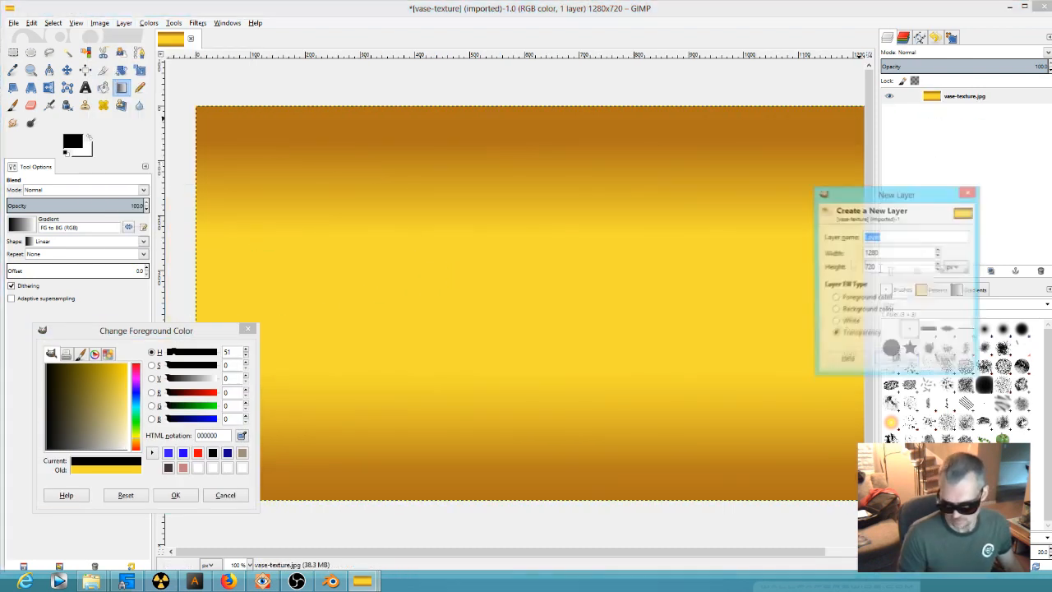
key("Return")
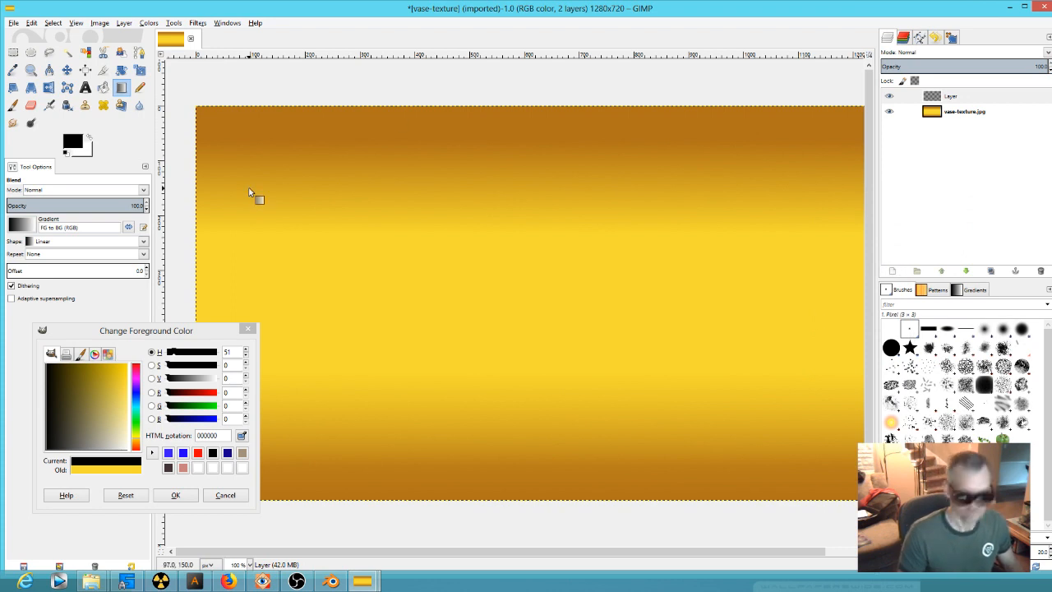
key("p")
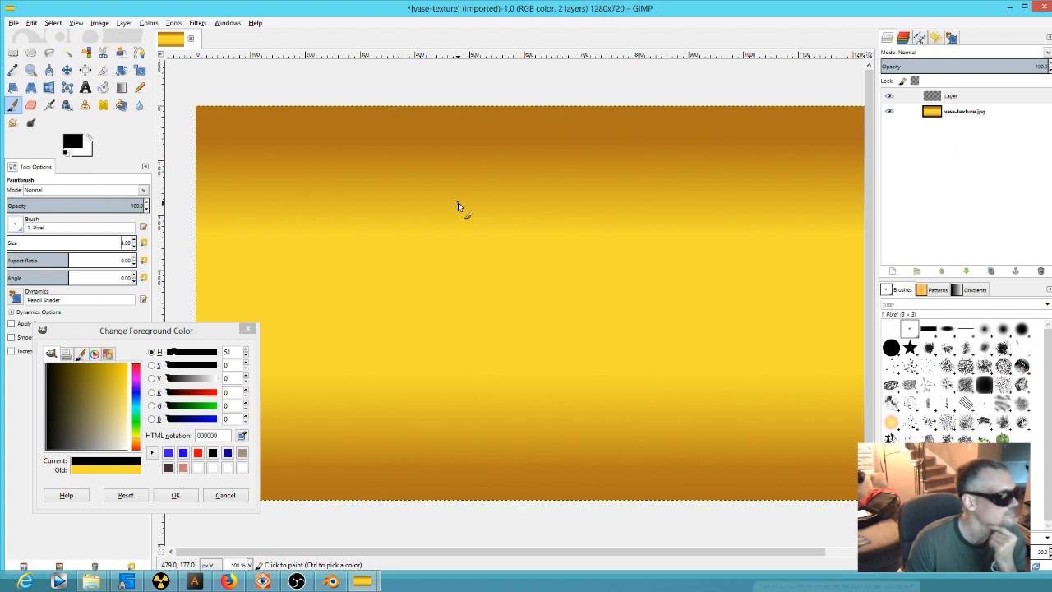
left_click_drag(379, 136, 318, 198)
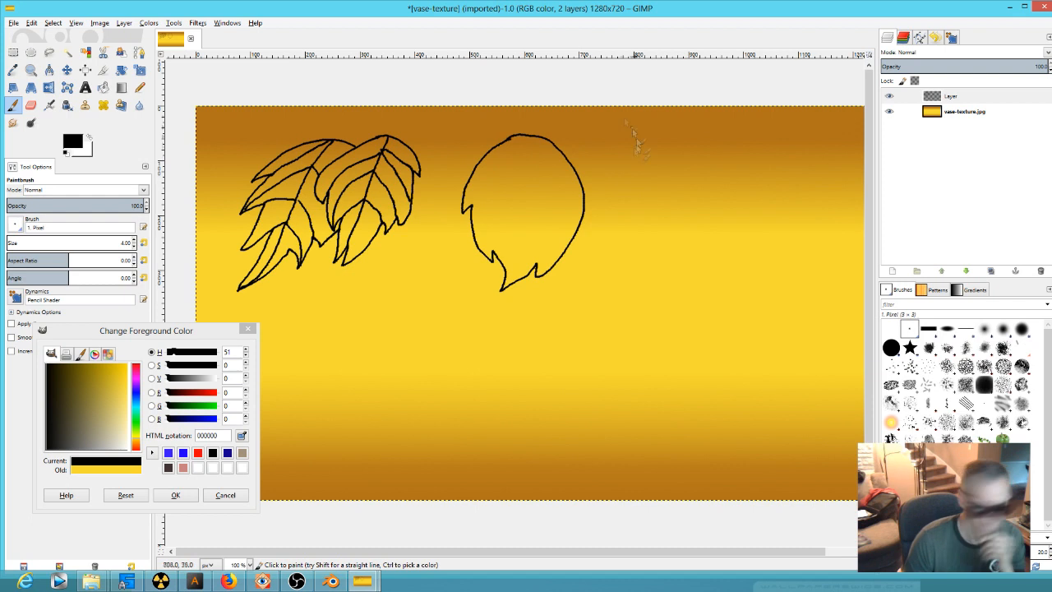
left_click_drag(564, 158, 640, 252)
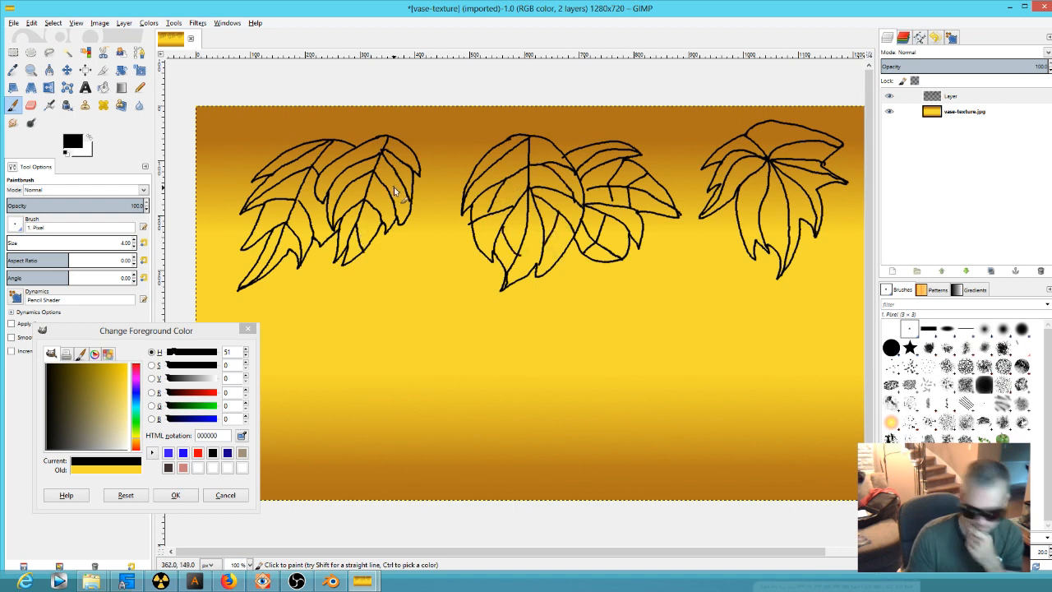
- Fill every section of the first leaf cluster with white using Bucket Fill
key("z")
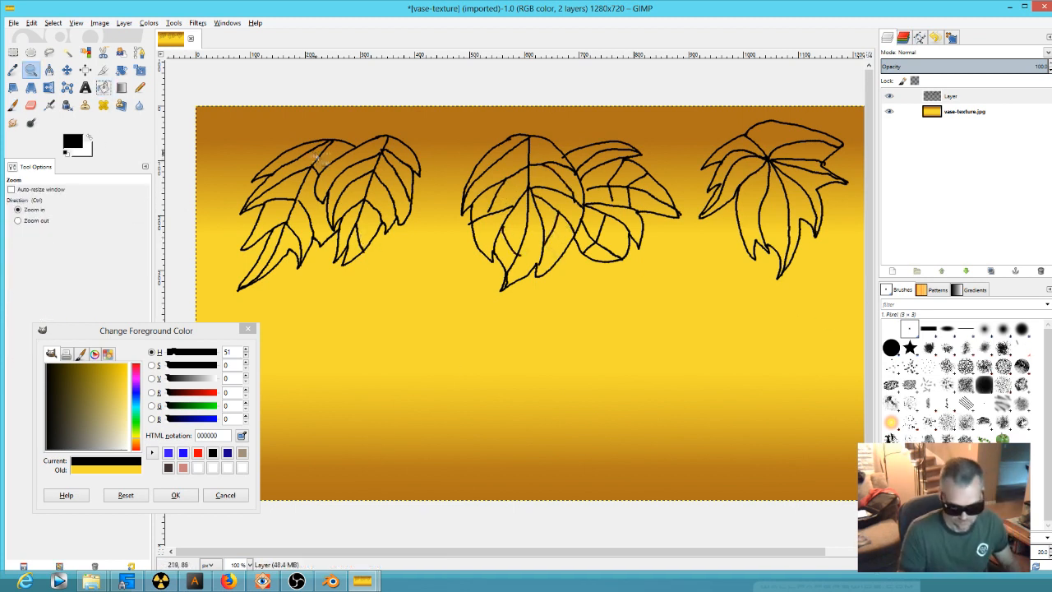
left_click(105, 88)
left_click(90, 138)
left_click(287, 157)
left_click(329, 157)
left_click(308, 192)
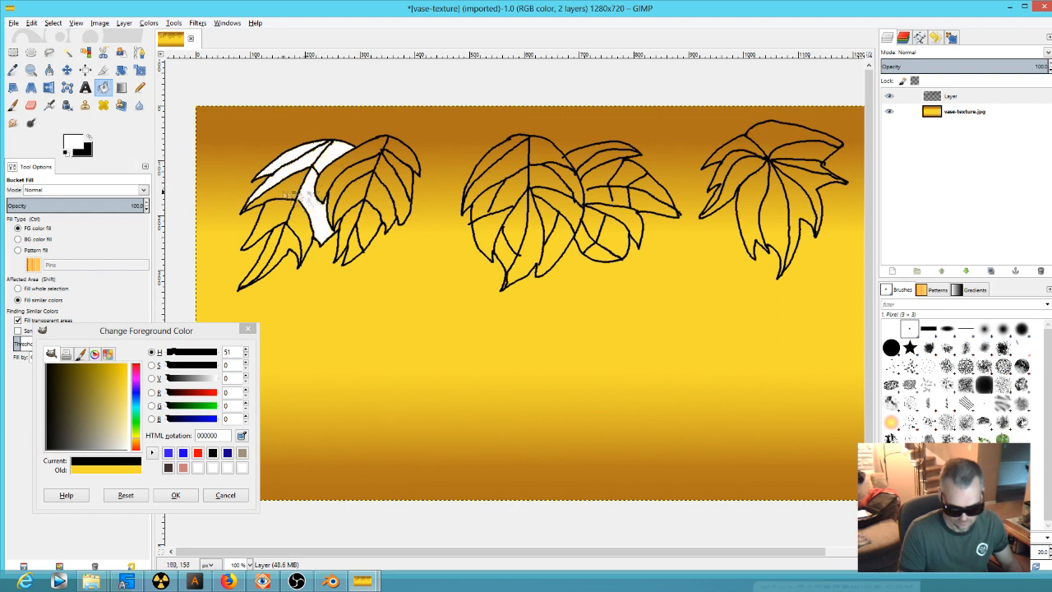
left_click(285, 192)
left_click(275, 216)
left_click(301, 223)
left_click(285, 246)
left_click(361, 232)
left_click(353, 245)
left_click(352, 202)
left_click(356, 164)
left_click(402, 156)
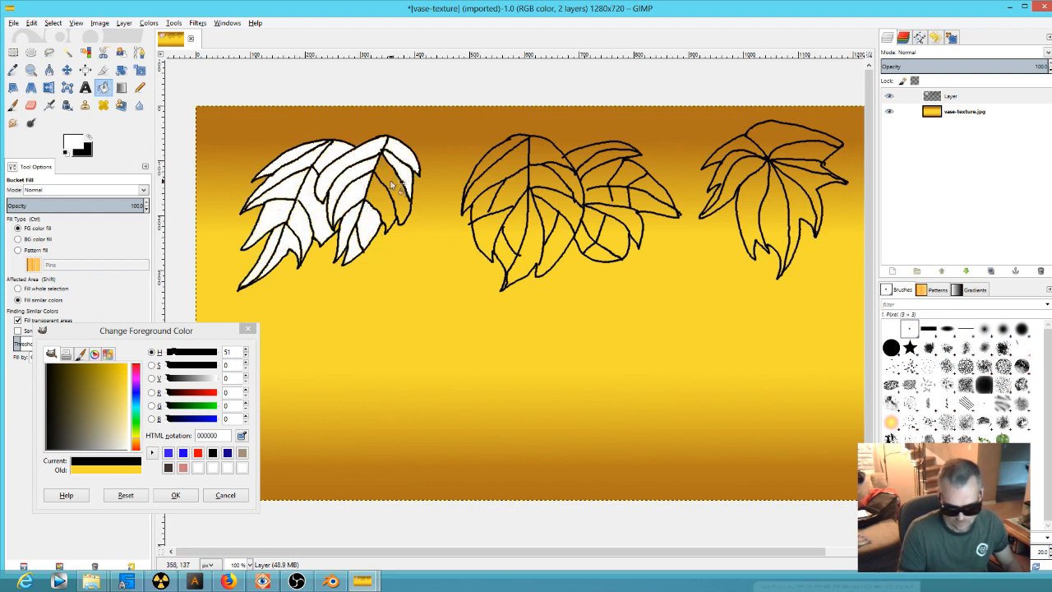
left_click(396, 187)
- Fill every section of the middle leaf cluster with white
left_click(500, 220)
left_click(493, 180)
left_click(539, 159)
left_click(552, 165)
left_click(566, 185)
left_click(559, 210)
left_click(489, 197)
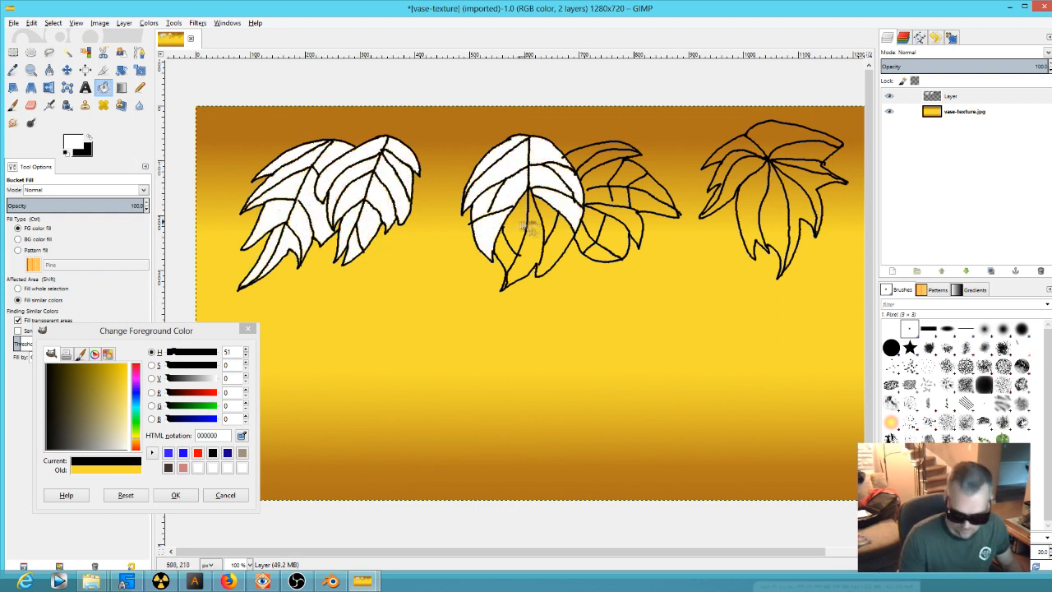
left_click(511, 239)
left_click(542, 238)
left_click(589, 230)
left_click(608, 249)
left_click(623, 220)
left_click(651, 198)
left_click(600, 176)
left_click(604, 156)
- Fill every section of the last single leaf with white
left_click(734, 178)
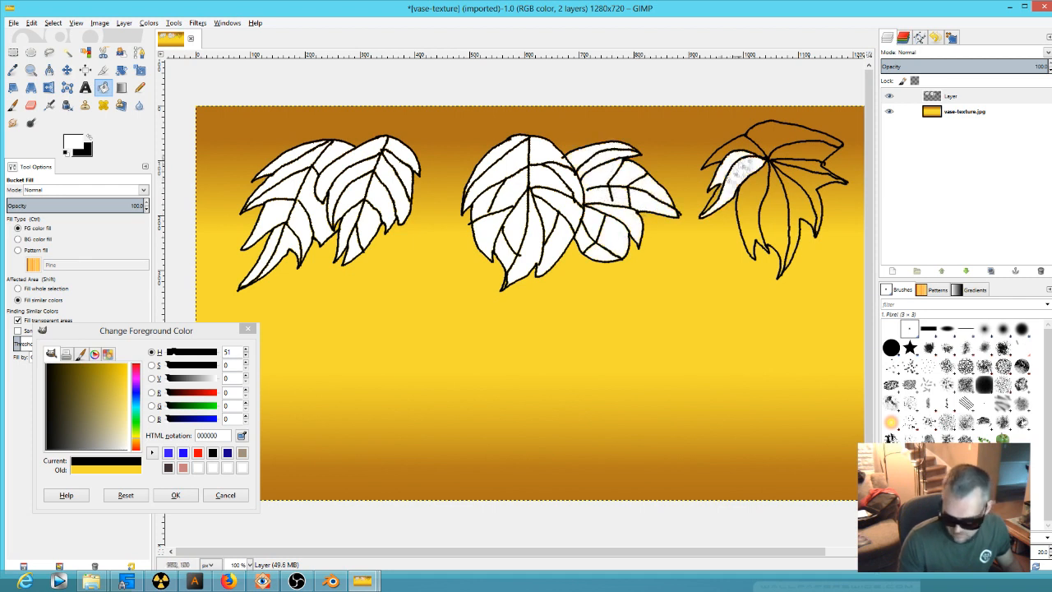
left_click(781, 137)
left_click(818, 169)
left_click(802, 222)
left_click(769, 235)
left_click(750, 212)
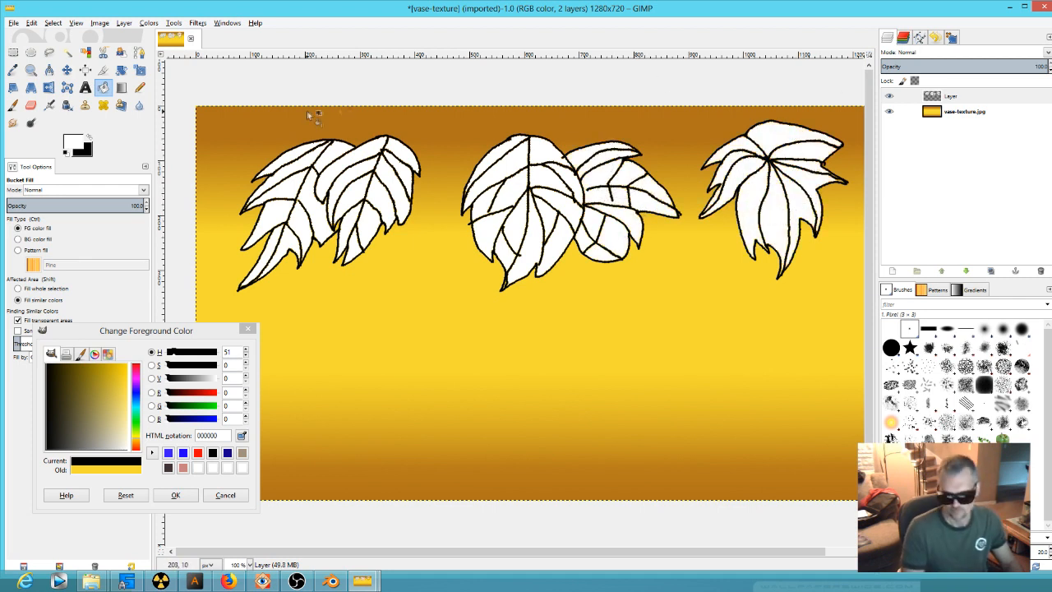
- Lighten the leaf layer's black outlines to greyish brown with Hue-Saturation
left_click(125, 23)
mouse_move(149, 23)
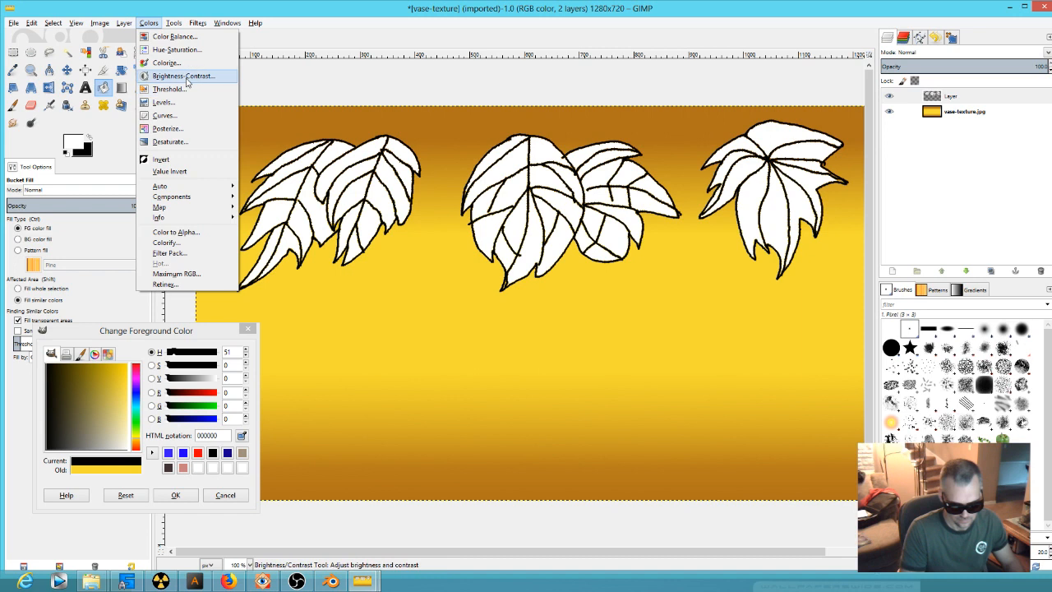
left_click(182, 50)
left_click_drag(154, 214, 195, 216)
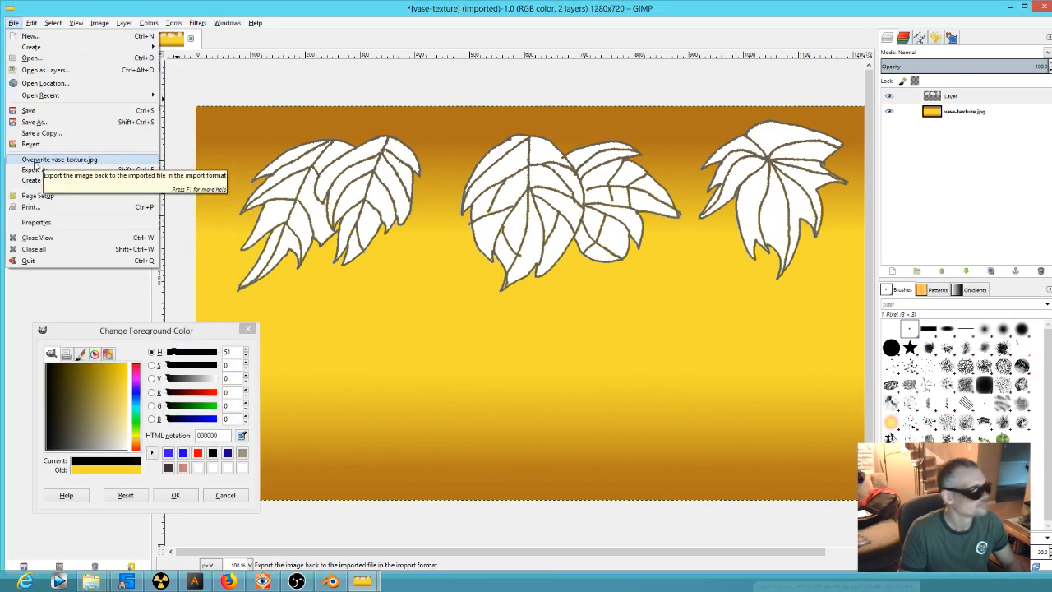
- Overwrite vase-texture.jpg with the leaf-decorated image and close the image window
left_click(35, 164)
left_click(527, 361)
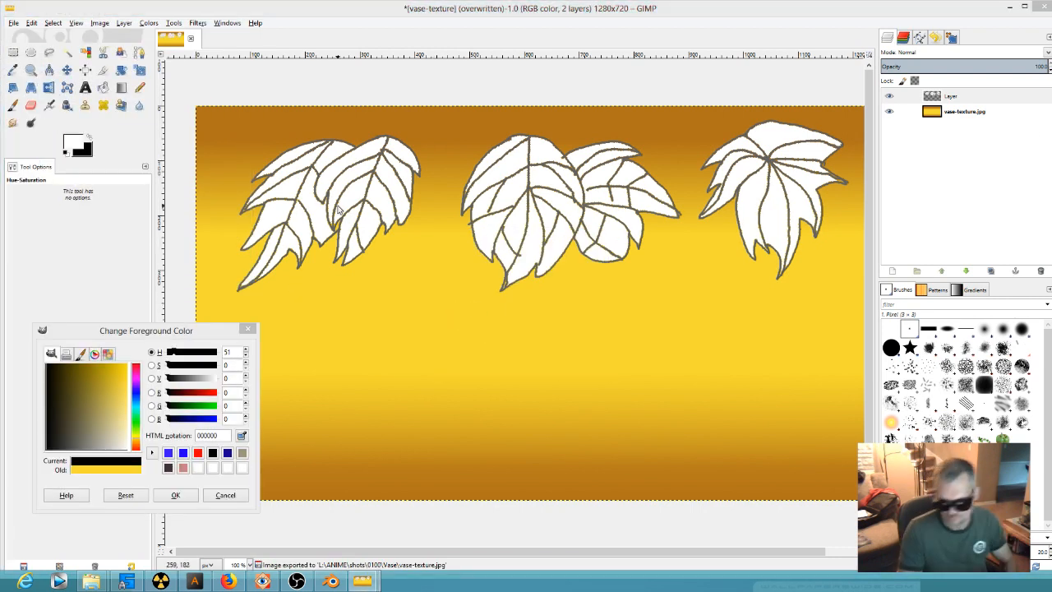
left_click(1043, 7)
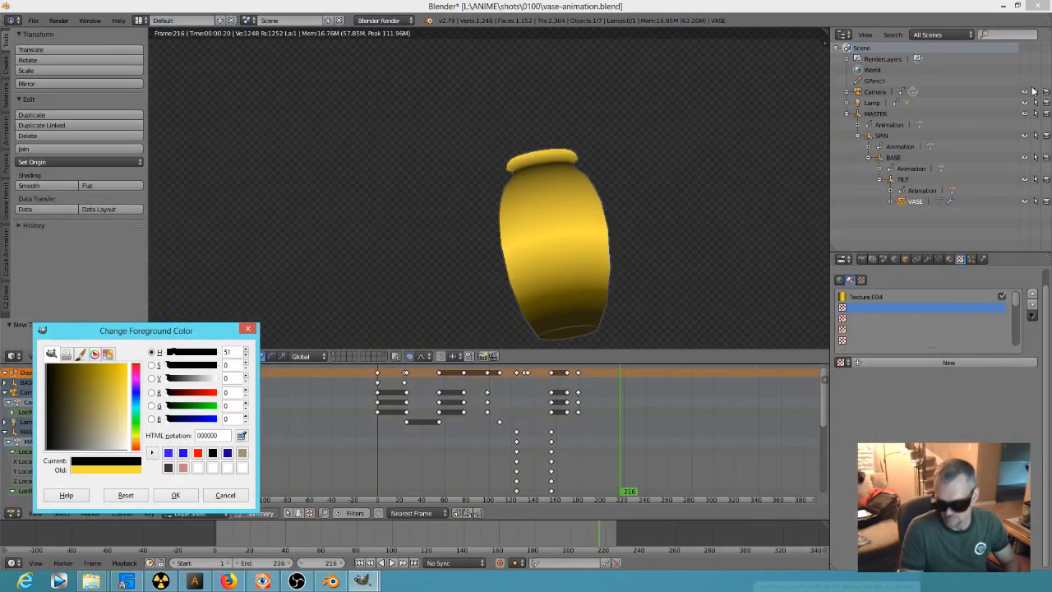
- In Blender, create a new texture in the empty slot and load vase-texture.jpg from the Vase folder into it
left_click(920, 364)
scroll(937, 398, "down", 2)
left_click(995, 421)
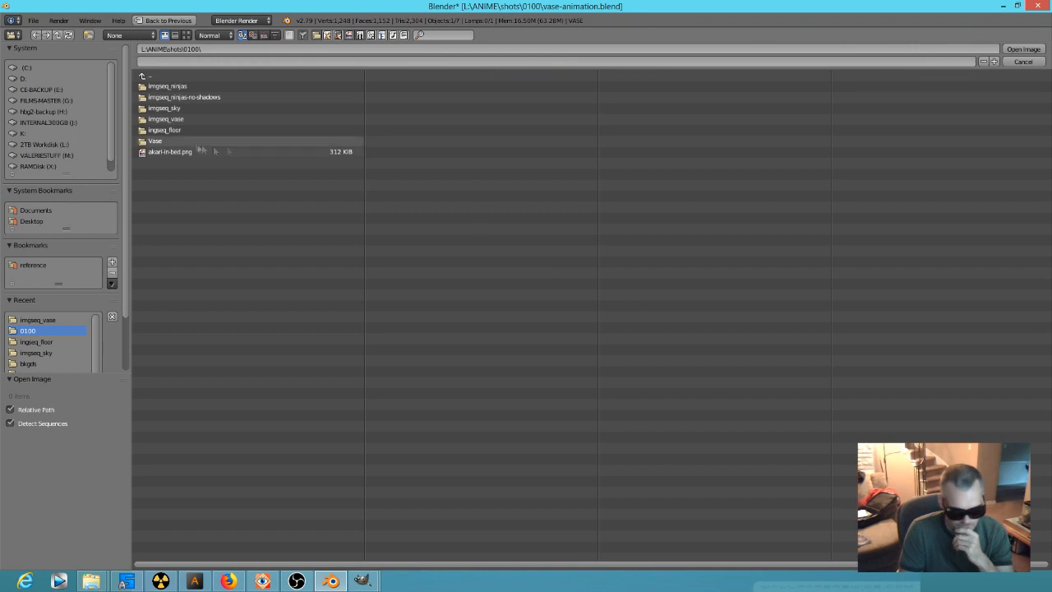
left_click(173, 143)
double_click(195, 109)
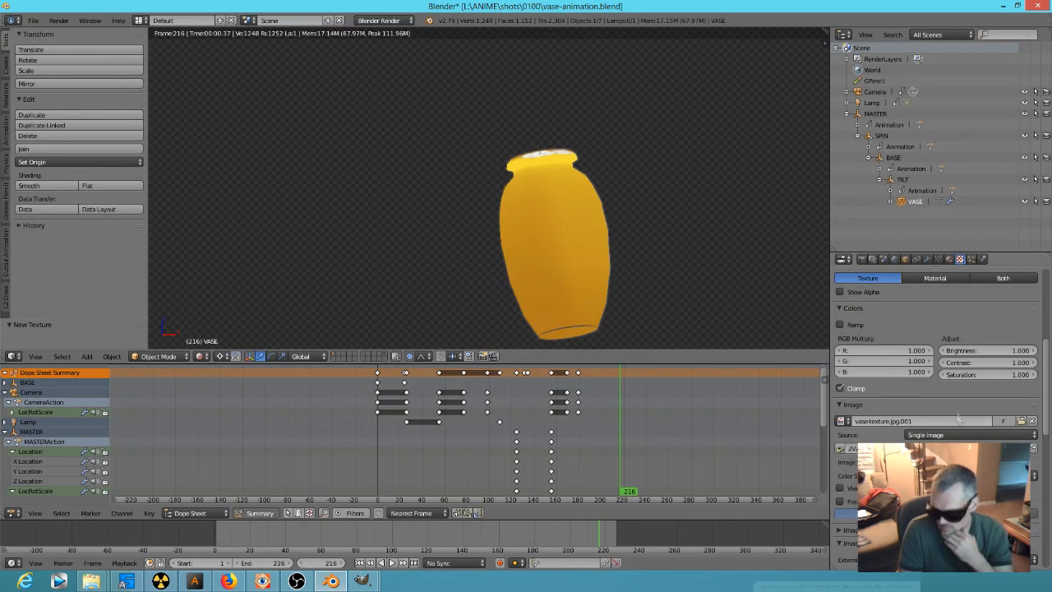
- Set the leaf texture's mapping to Generated coordinates with Tube projection
scroll(961, 289, "down", 10)
left_click(951, 340)
left_click(929, 317)
left_click(937, 355)
left_click(909, 318)
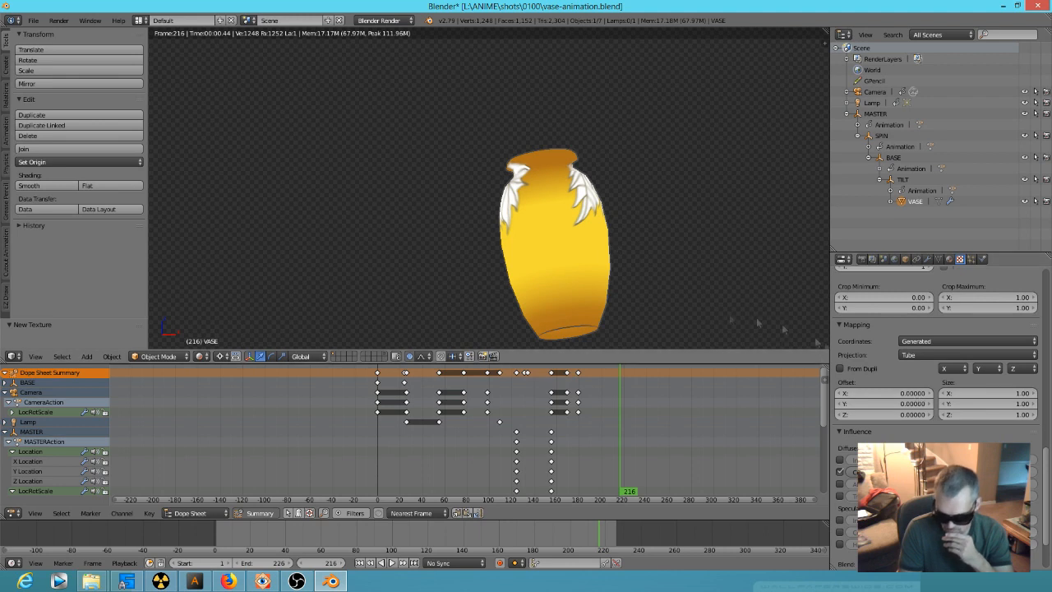
- Set the leaf texture's mapping offset to X -1.6 and Y -0.9, and its X size to 2
left_click_drag(923, 404, 892, 396)
left_click(998, 393)
type("0.8")
key("Return")
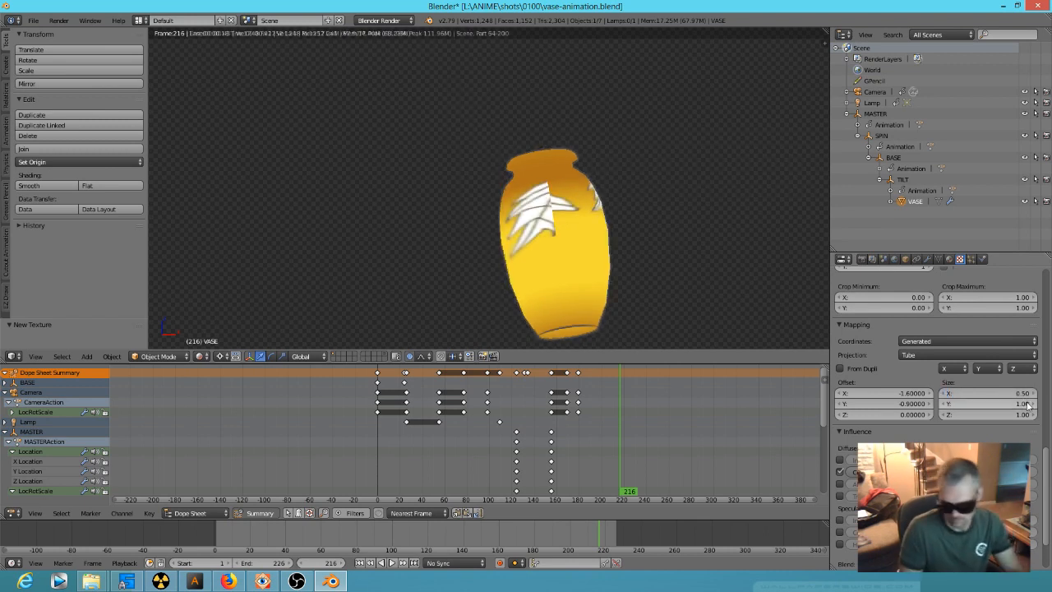
left_click_drag(970, 393, 1007, 393)
left_click(1007, 393)
type("2")
key("Return")
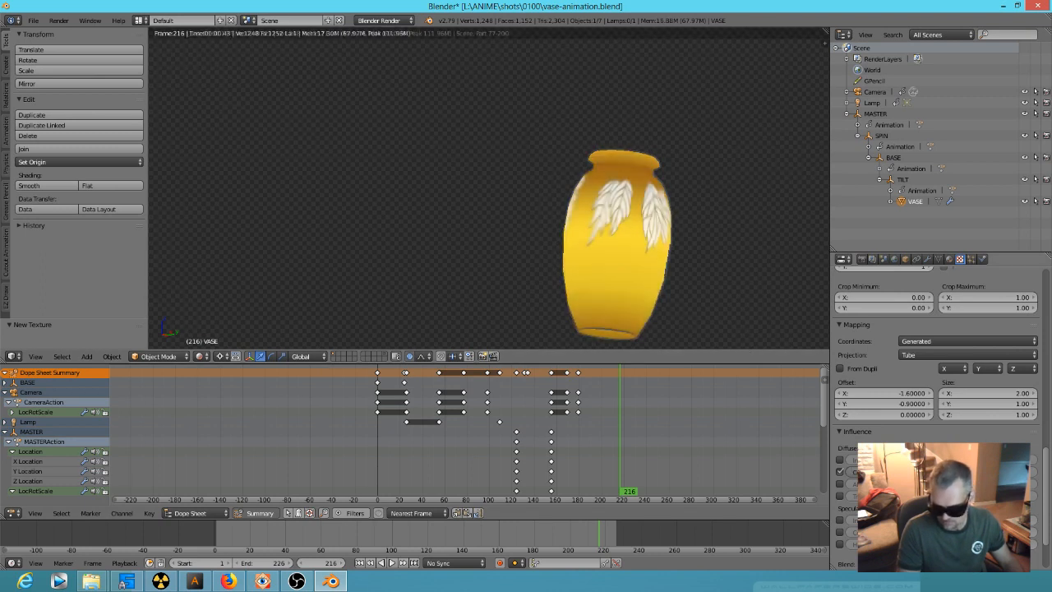
- Change the leaf texture's blend type and go to frame 0
scroll(906, 360, "down", 3)
left_click(888, 496)
left_click(886, 435)
left_click(329, 414)
scroll(522, 223, "up", 3)
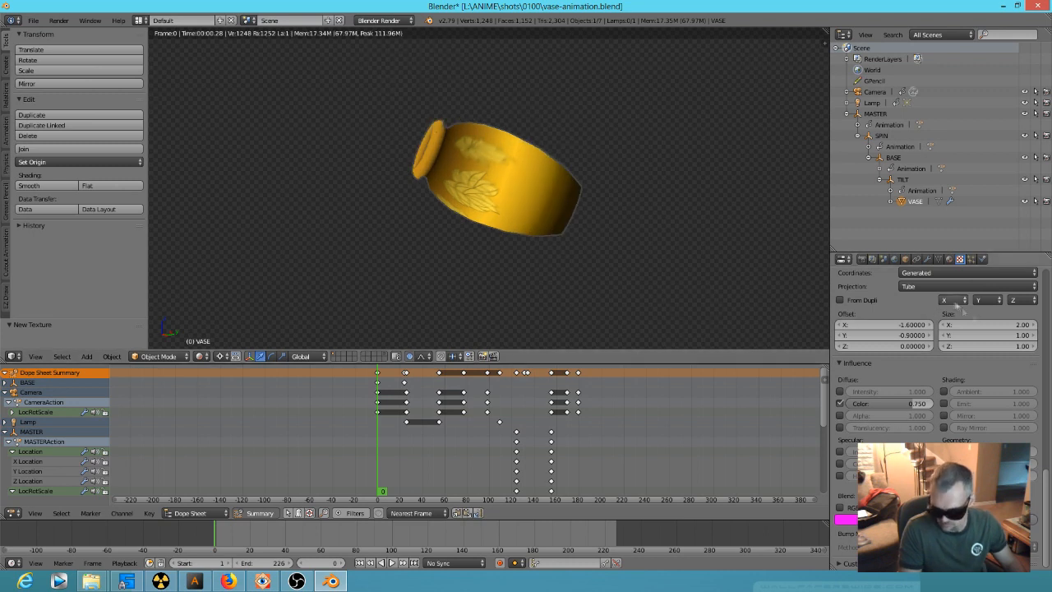
- Set the leaf texture's Y size to 1.90, Y offset to -1.2 and diffuse color influence to 0.993
left_click_drag(971, 337, 996, 337)
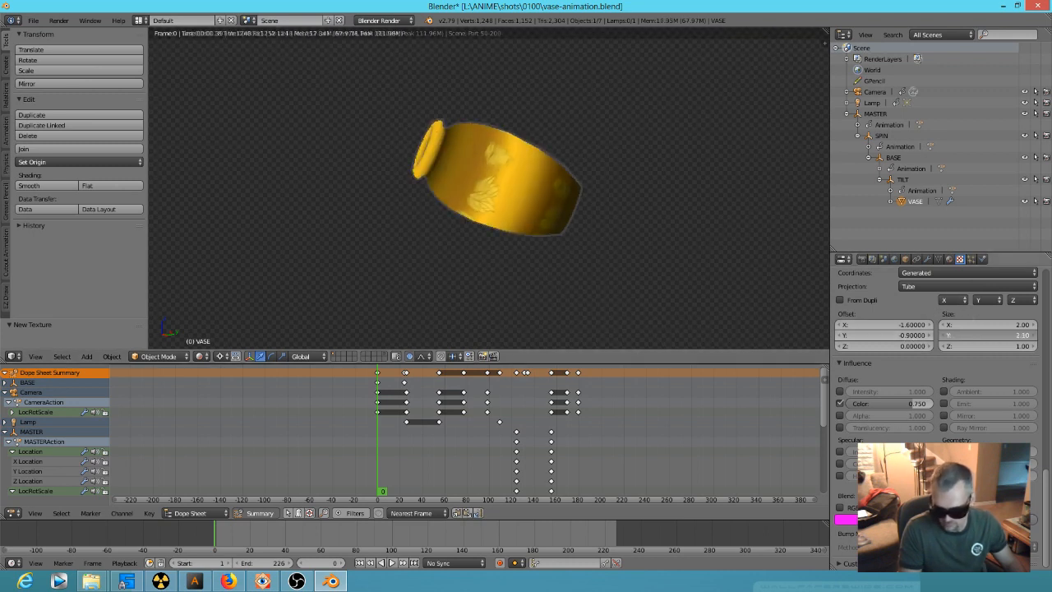
left_click_drag(929, 337, 904, 338)
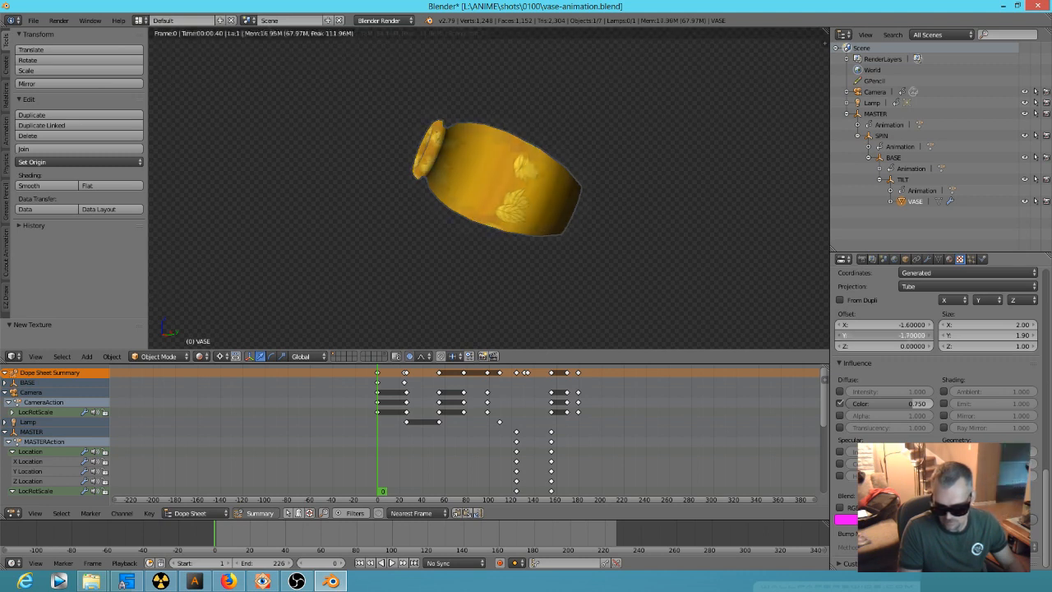
left_click(907, 337)
type("-1.2")
key("Return")
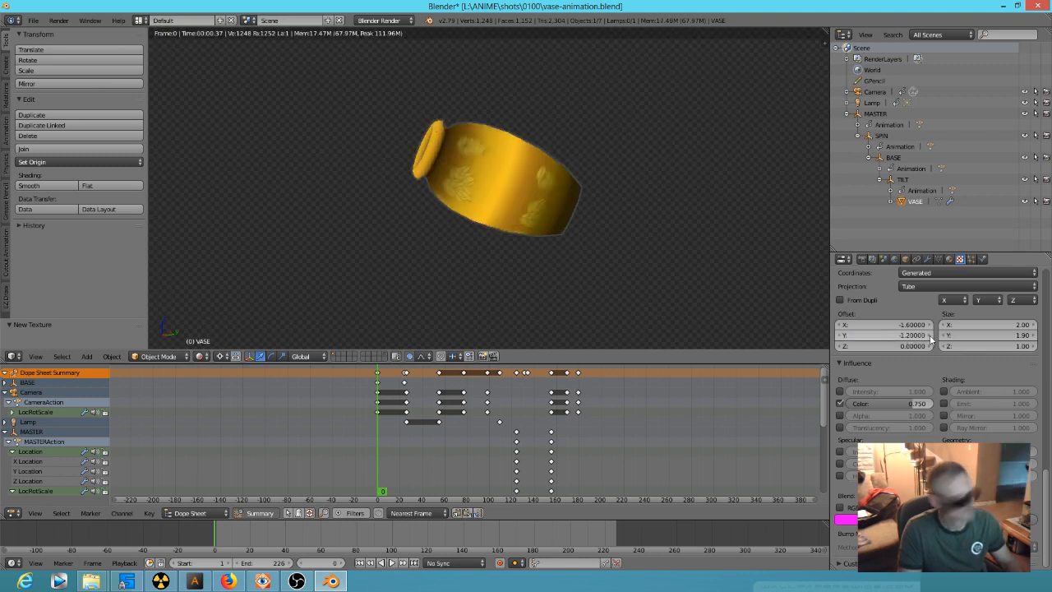
left_click_drag(914, 404, 931, 404)
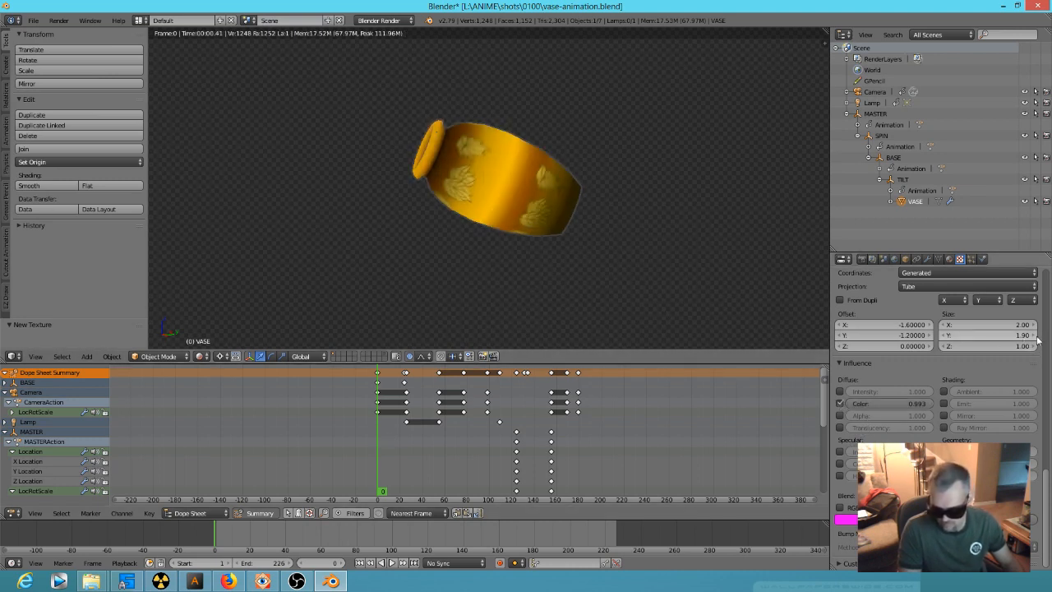
- Set the leaf texture's mapping size to Y 1.80 and X 3
left_click(1036, 337)
left_click(945, 338)
left_click(945, 338)
type("3")
key("Return")
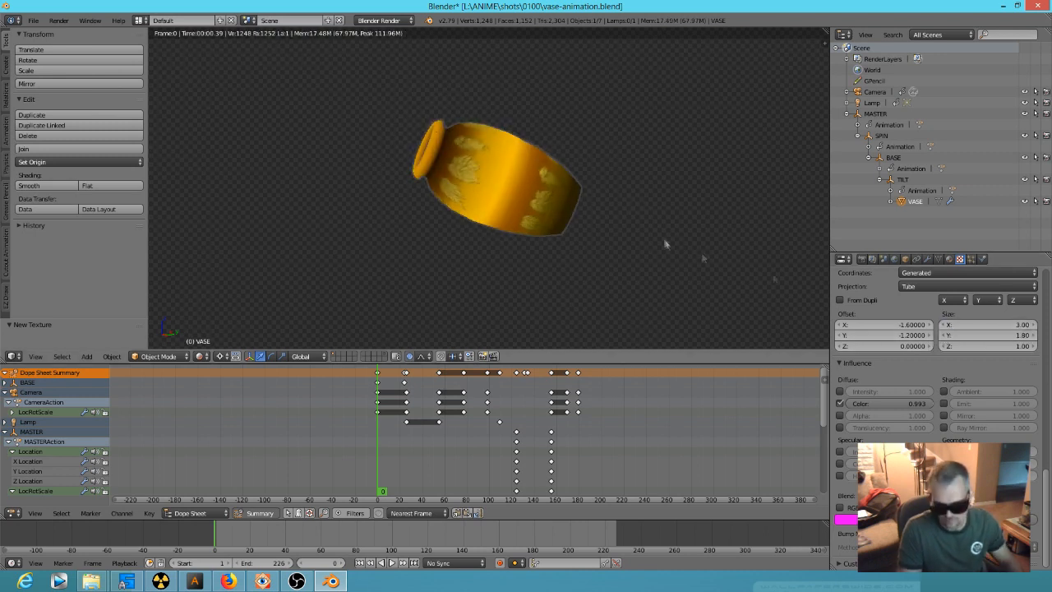
- Blend the leaf texture as Overlay with color influence 1.000 and save the file
left_click(902, 496)
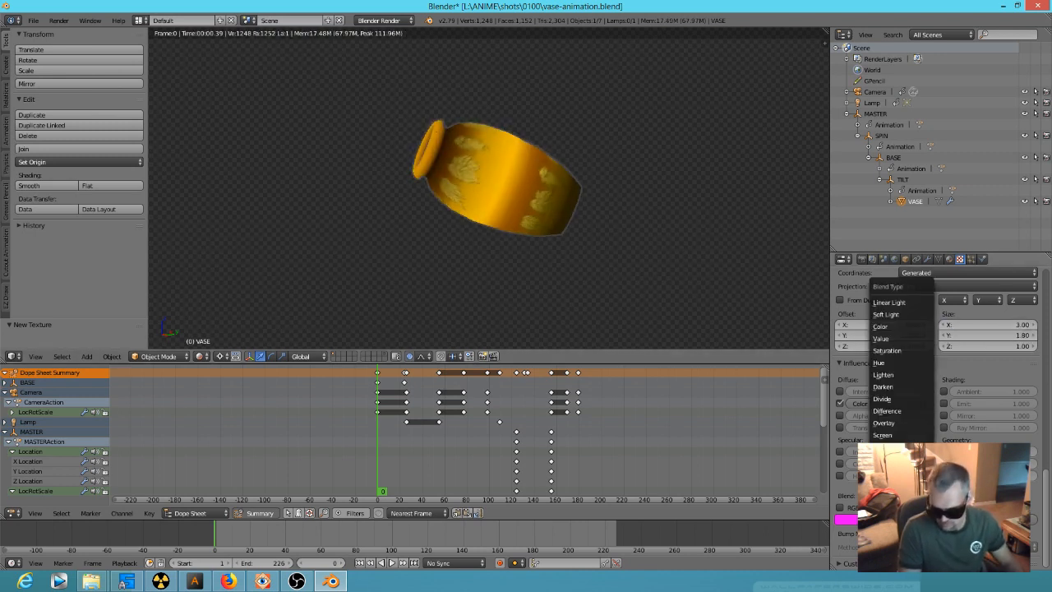
left_click(900, 423)
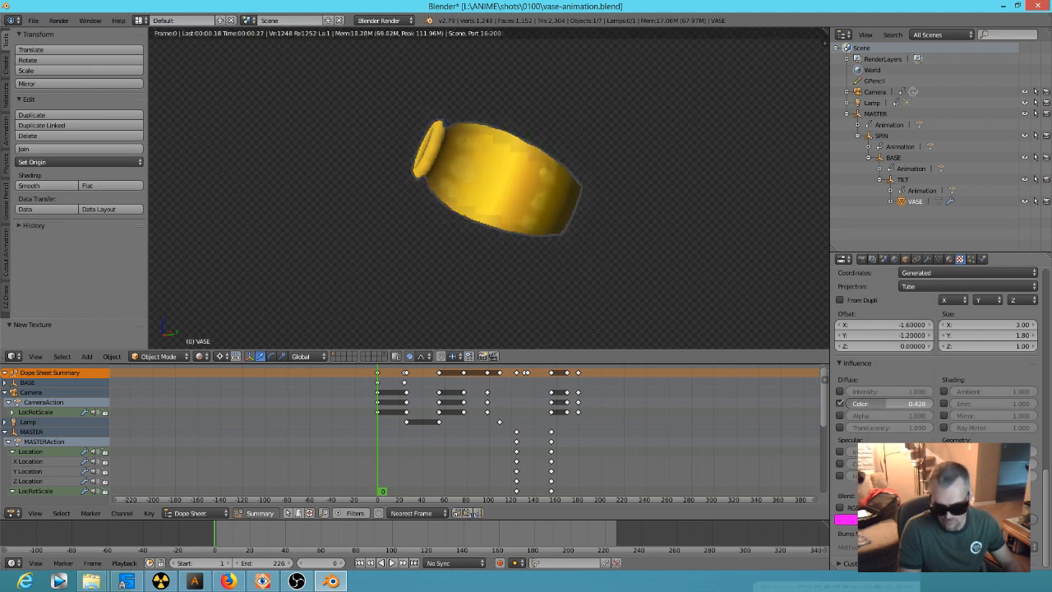
left_click(34, 20)
left_click(66, 110)
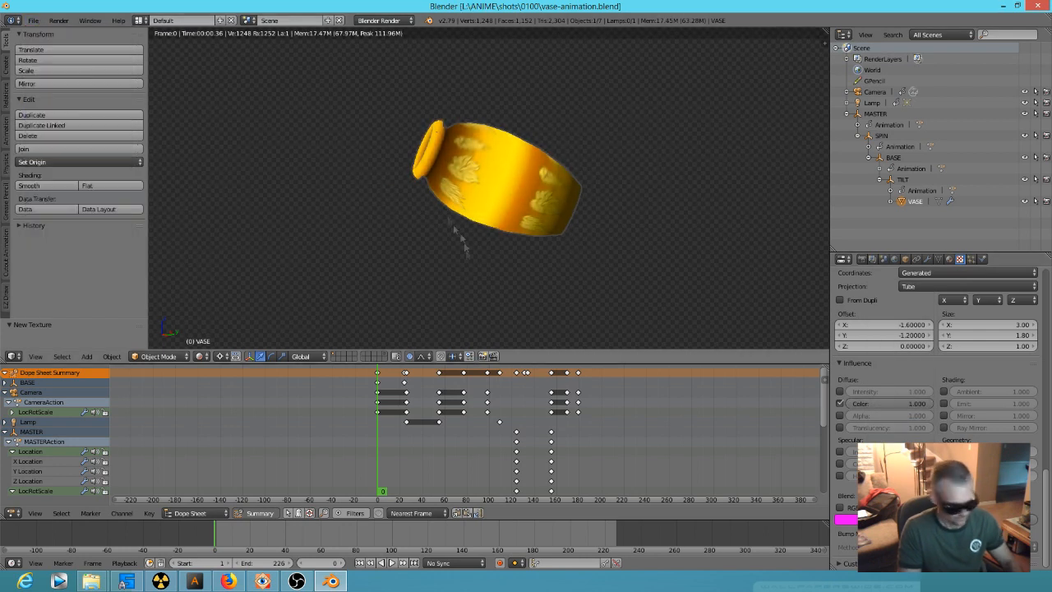
- Try rendering the vase animation from the camera view
key("KP_0")
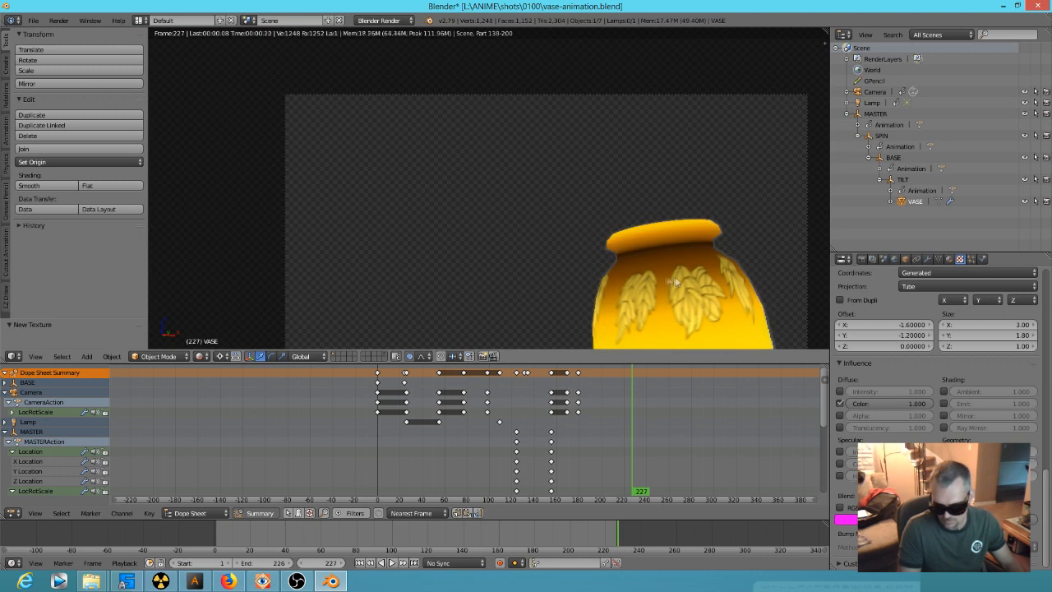
key("alt+a")
left_click(34, 20)
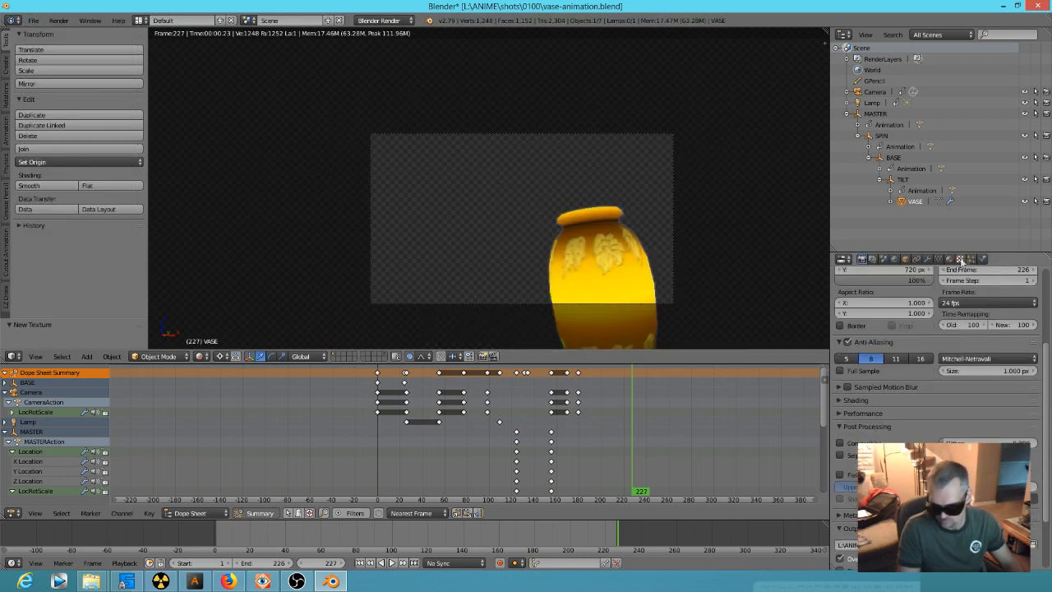
left_click(862, 259)
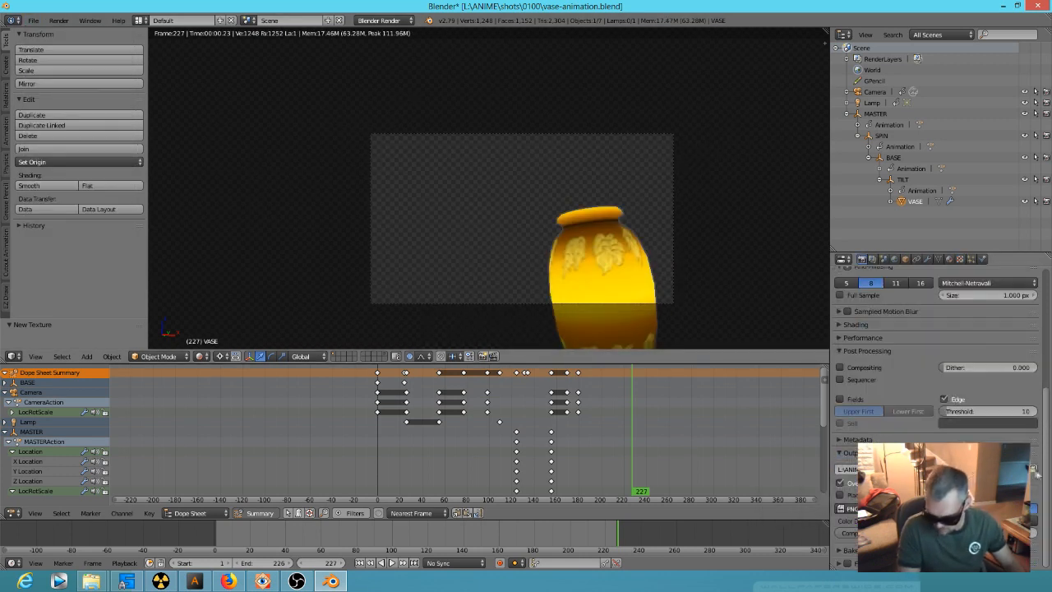
key("ctrl+F12")
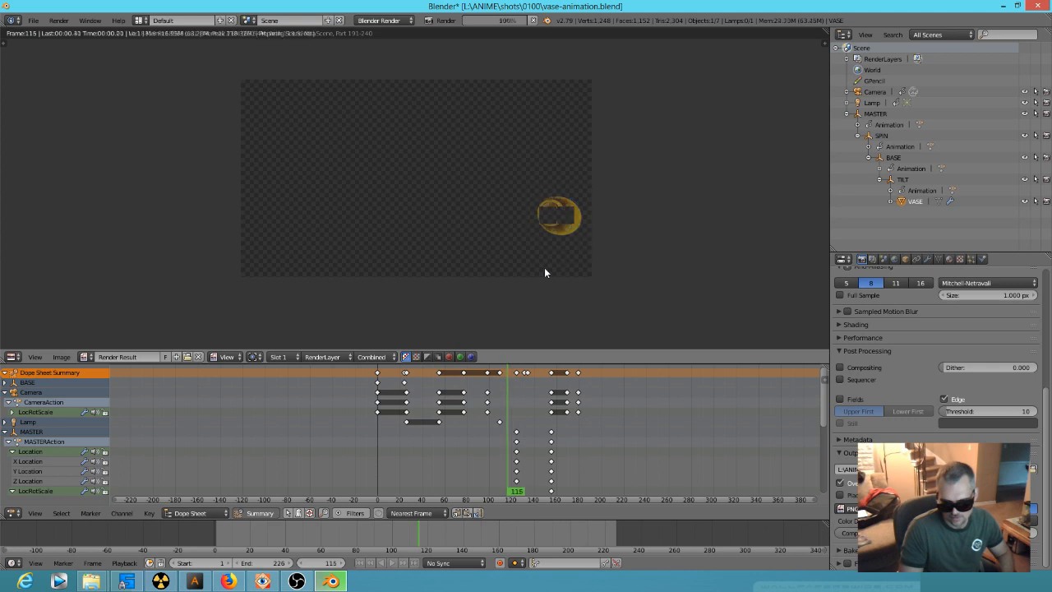
key("Escape")
key("Escape")
- At frame 150, turn off Shadeless on the vase material and remove its emission
mouse_move(552, 431)
left_mouse_down()
mouse_move(623, 441)
mouse_move(545, 435)
left_mouse_up()
left_click(949, 258)
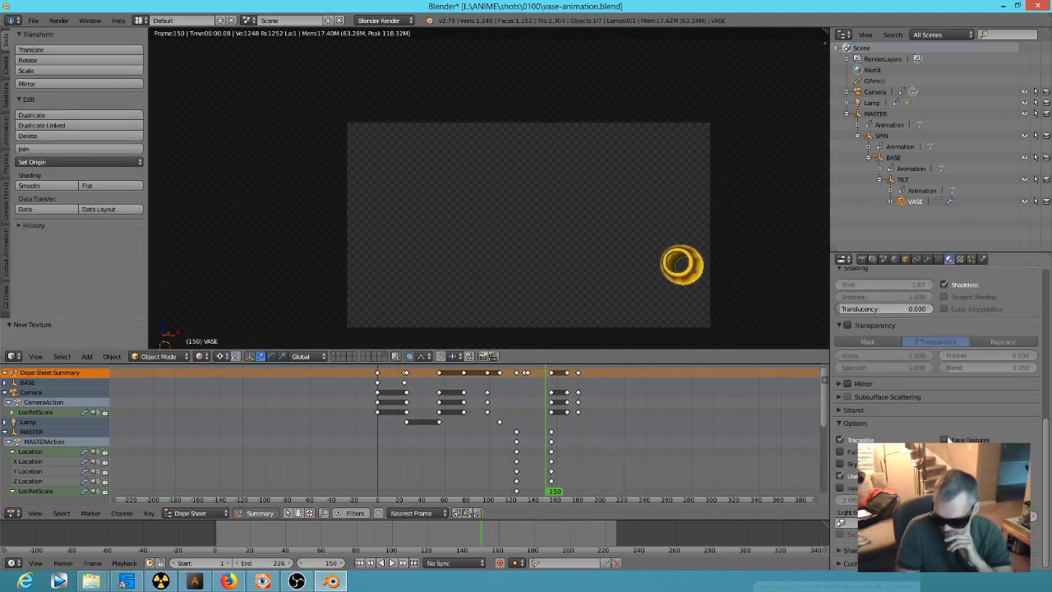
left_click(947, 285)
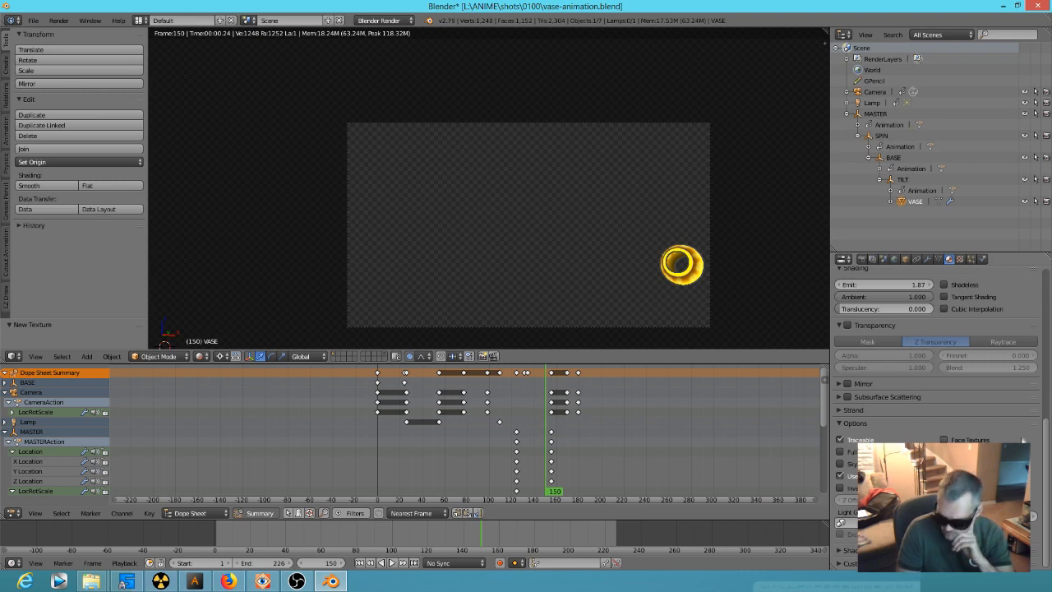
scroll(937, 370, "up", 5)
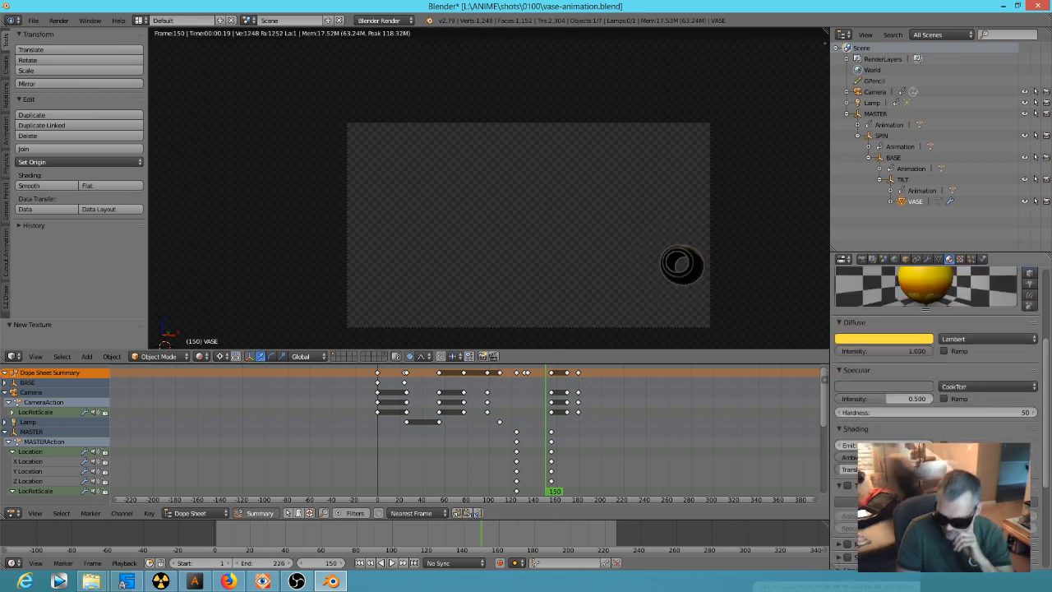
- Add a point lamp and give it a light blue color
key("shift+a")
mouse_move(497, 271)
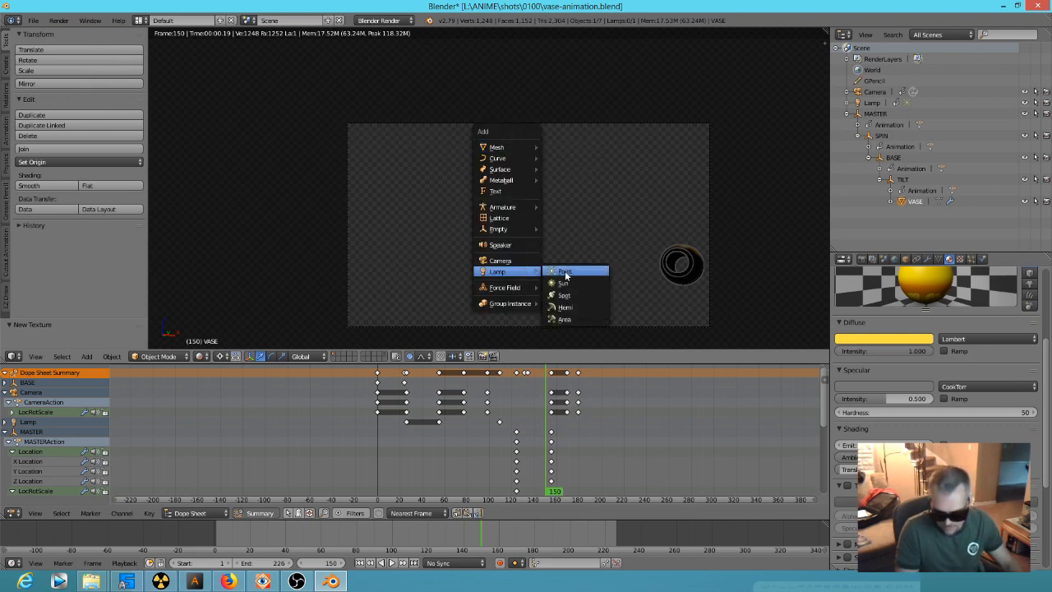
left_click(565, 272)
left_click(886, 430)
left_click(891, 300)
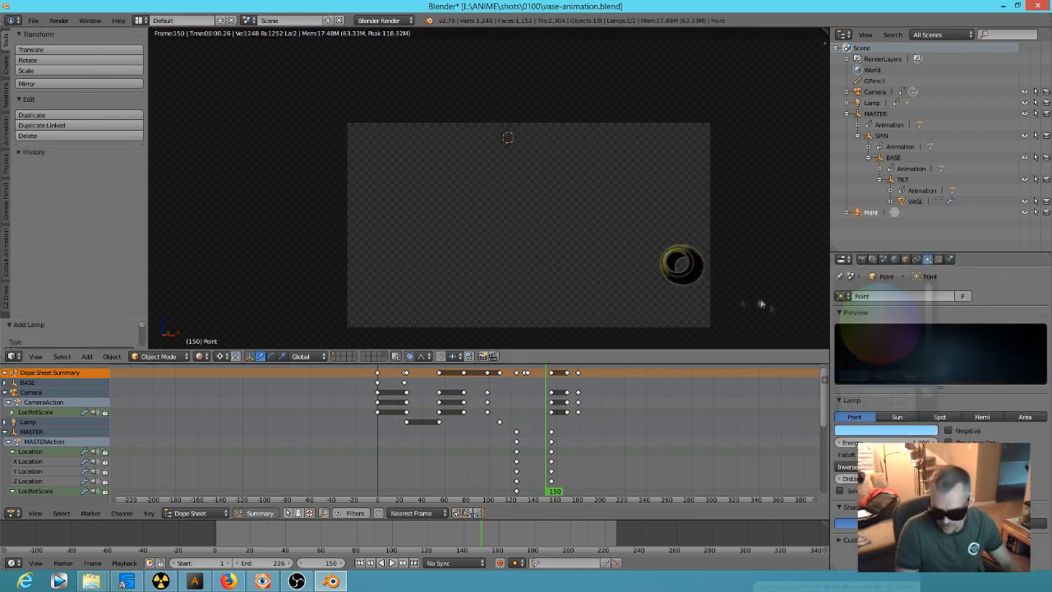
- Raise the point lamp's energy to about 2 and check the vase at frame 204
scroll(723, 275, "up", 1)
middle_click_drag(739, 280, 674, 236, "shift")
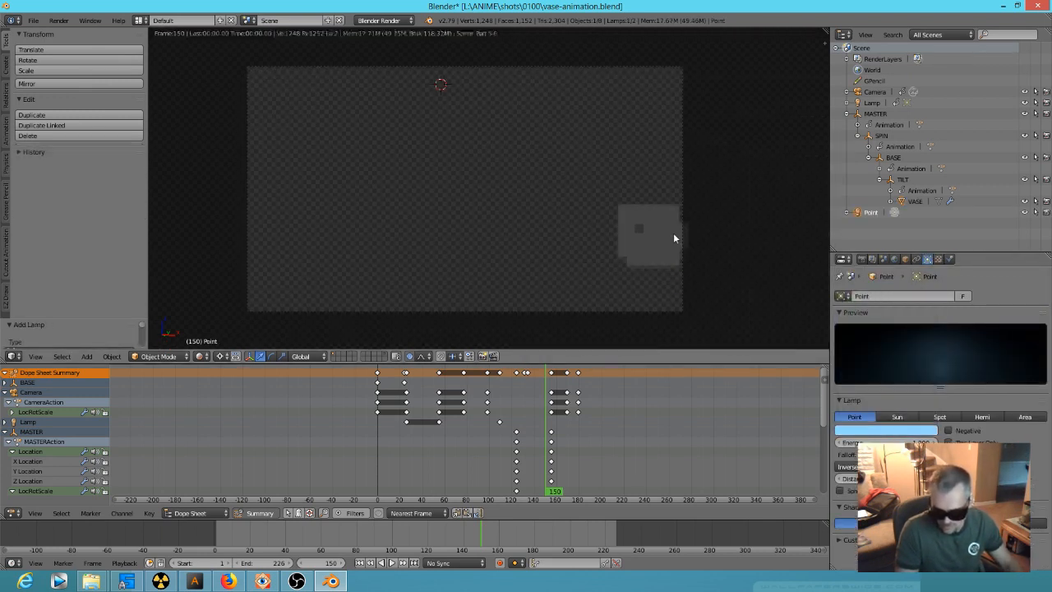
scroll(673, 238, "up", 2)
key("shift+z")
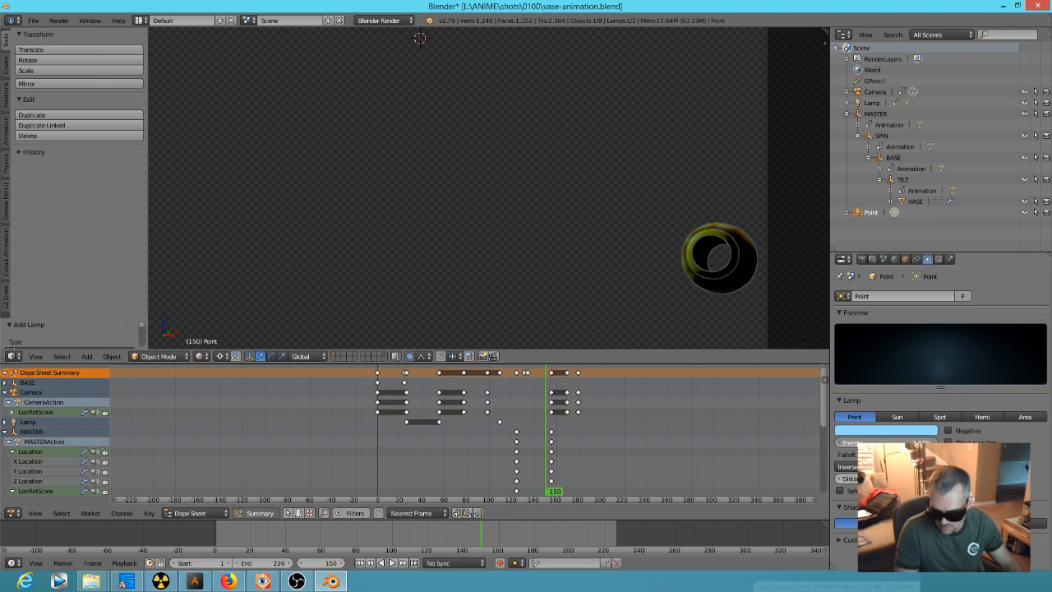
left_click_drag(885, 442, 905, 443)
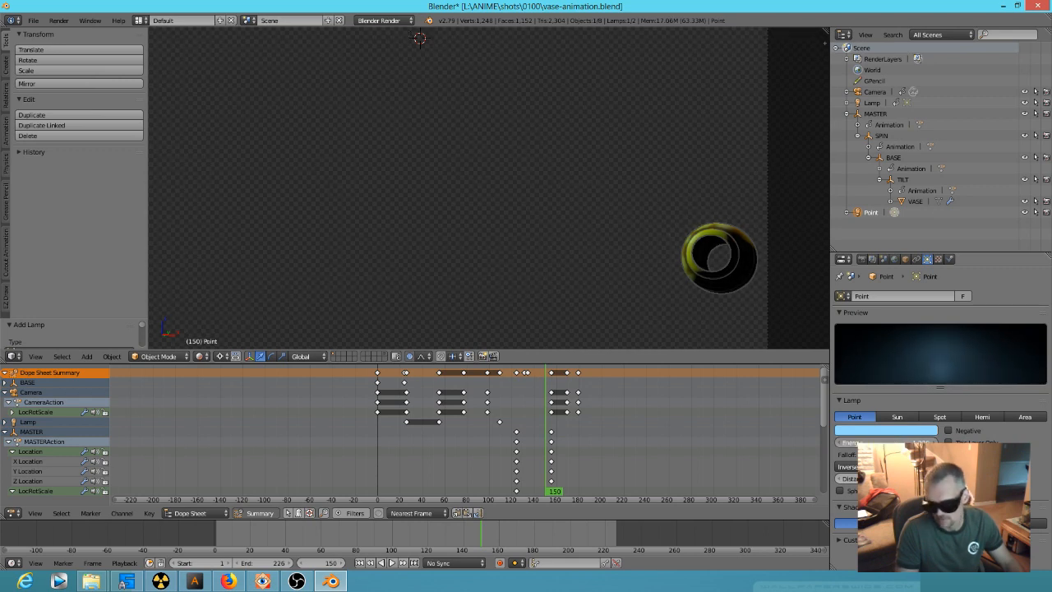
left_click_drag(564, 472, 596, 444)
scroll(654, 321, "down", 2)
left_click(607, 460)
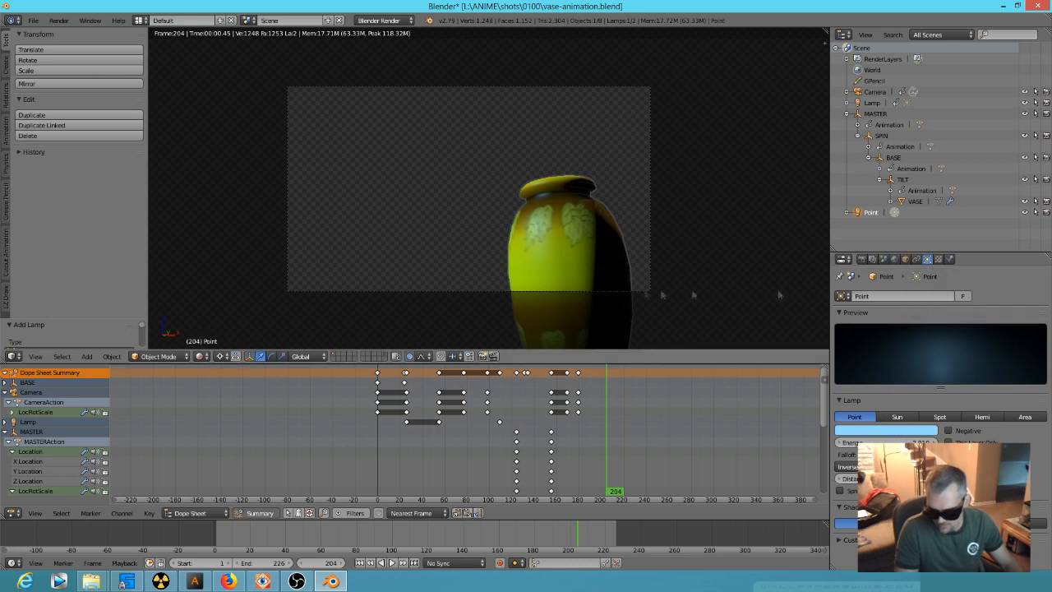
- Set the vase material's diffuse and specular shaders to Toon
right_click(610, 289)
scroll(925, 411, "up", 2)
left_click(972, 383)
left_click(971, 349)
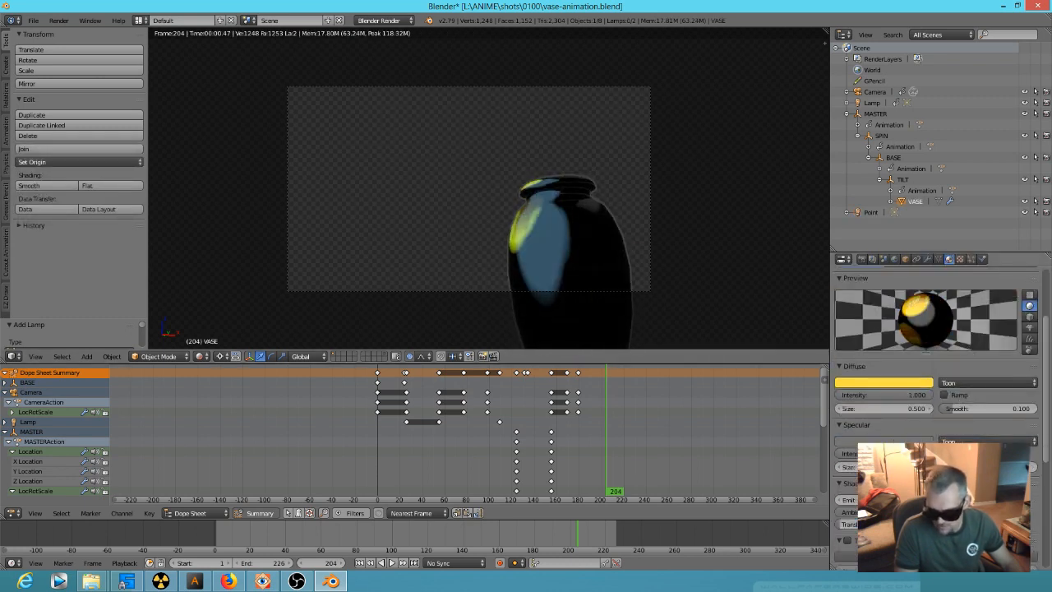
- Set the Toon diffuse size to 1.200 and smoothness to 0.006, and check the shading at frame 189
left_click_drag(911, 410, 1003, 410)
left_click(908, 410)
key("Escape")
left_click_drag(916, 410, 867, 410)
left_click_drag(965, 411, 952, 414)
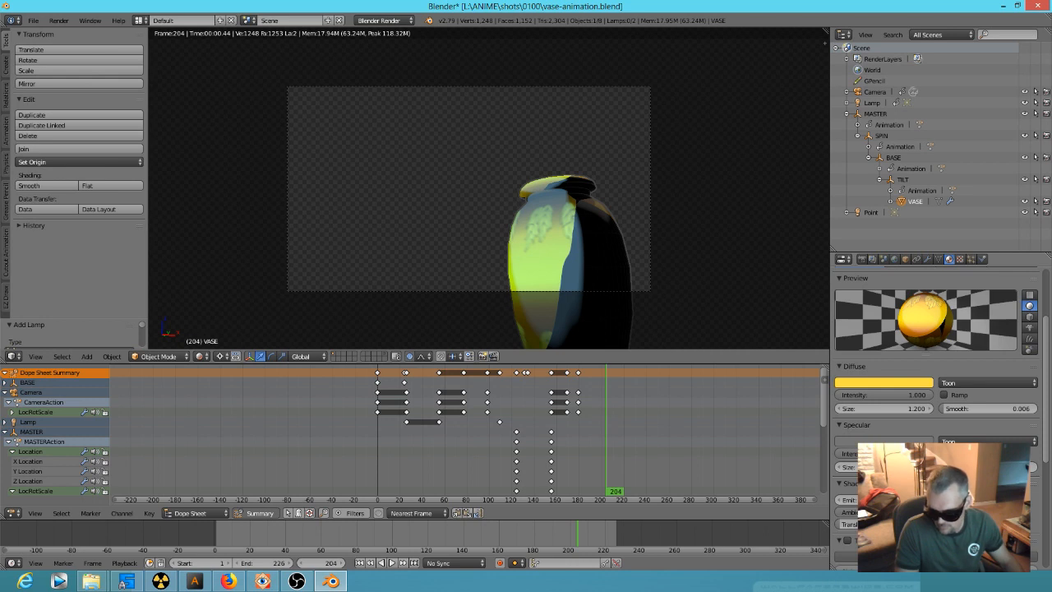
left_click(589, 454)
scroll(645, 296, "down", 1)
scroll(645, 296, "up", 1)
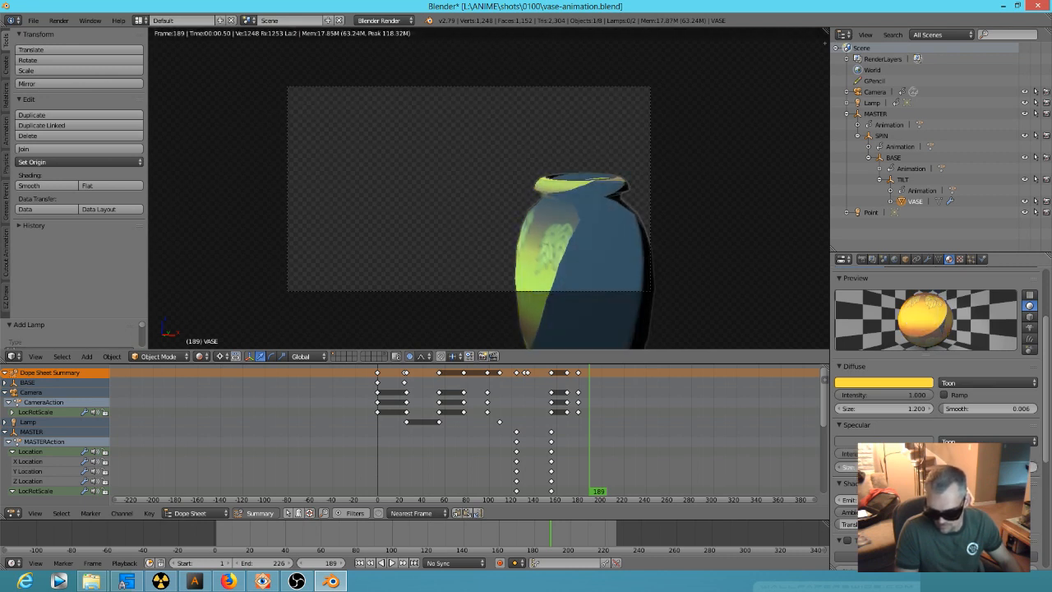
- Save the file, check the vase at frame 149, and render the full animation with the toon shading
left_click(33, 21)
left_click(43, 104)
left_click(542, 445)
left_click_drag(517, 502, 545, 482)
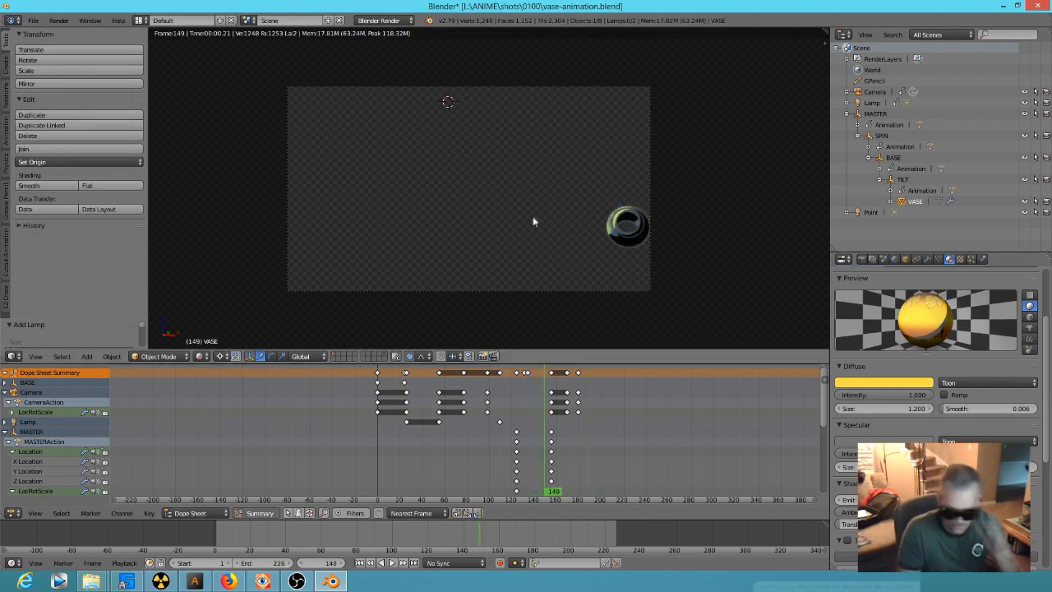
key("ctrl+F12")
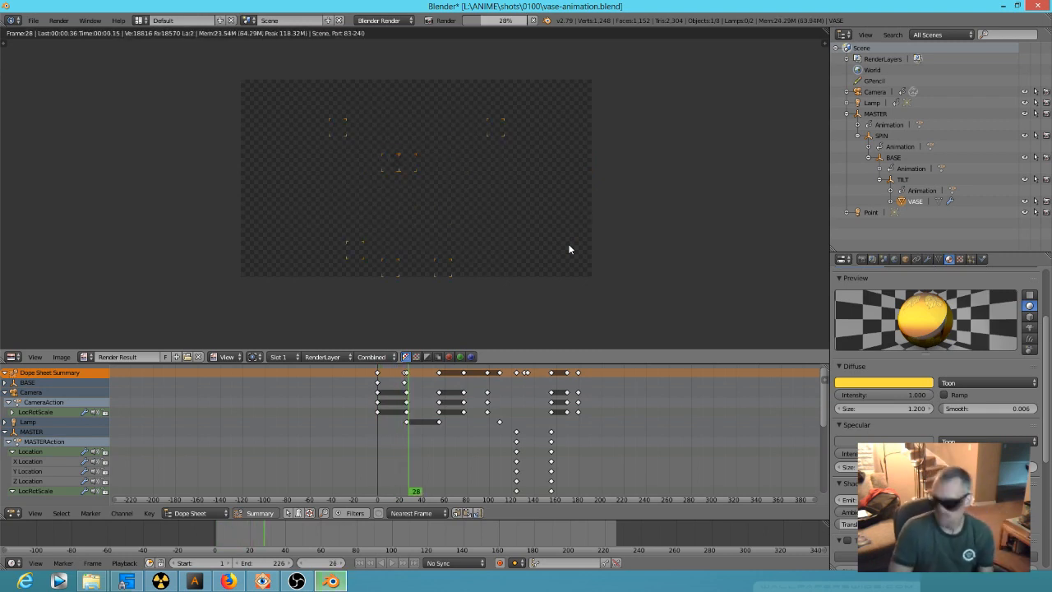
scroll(598, 249, "up", 3)
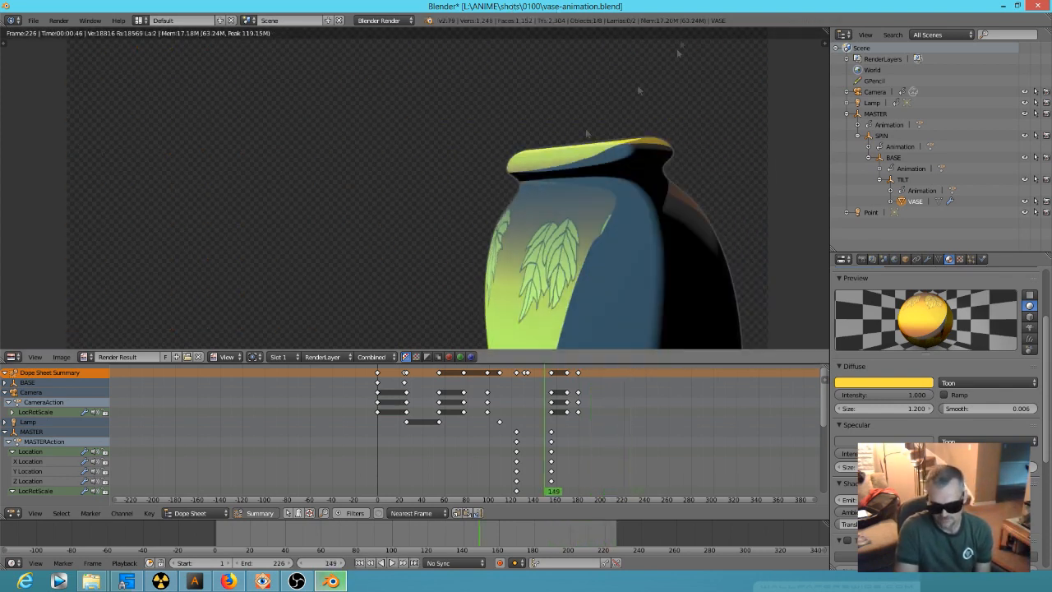
- Save vase-animation.blend and close Blender
left_click(34, 22)
left_click(67, 108)
left_click(1037, 6)
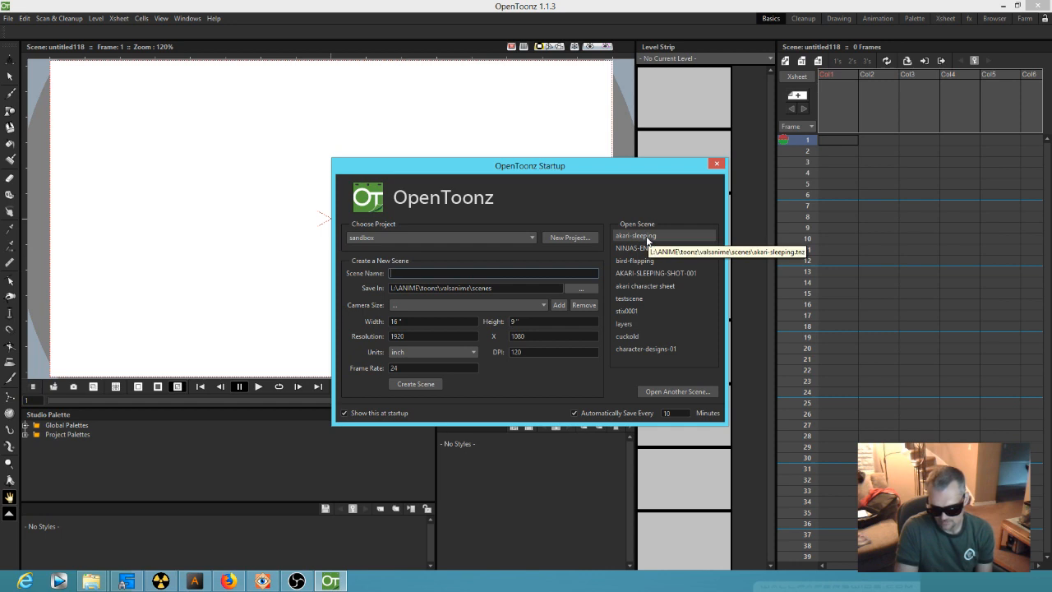
- In OpenToonz, open the akari-sleeping scene and enter the sub-xsheet in column 0110
left_click(645, 237)
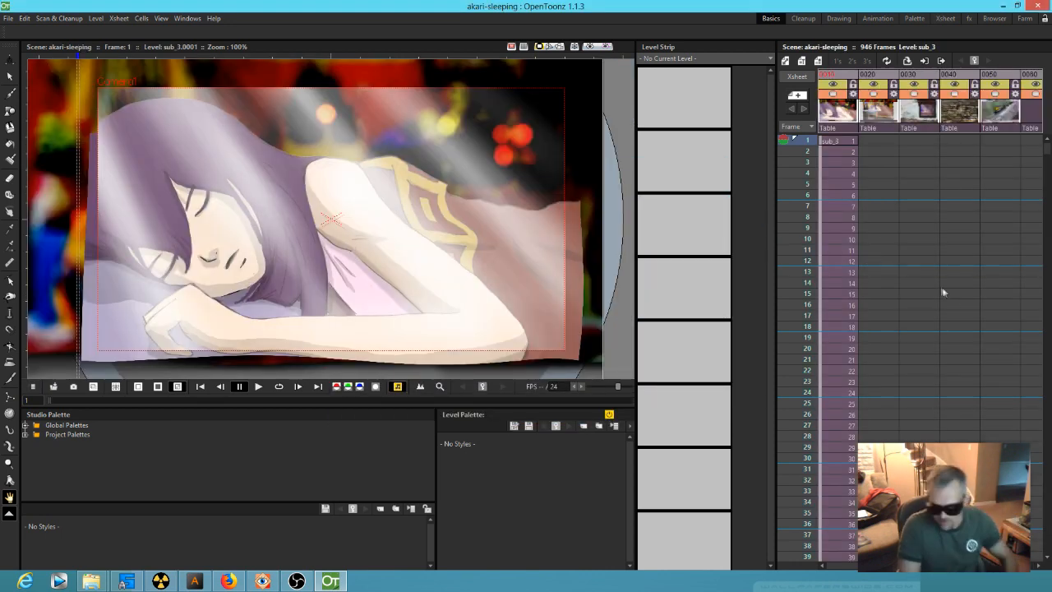
scroll(943, 309, "down", 20)
scroll(920, 319, "right", 6)
left_click(917, 123)
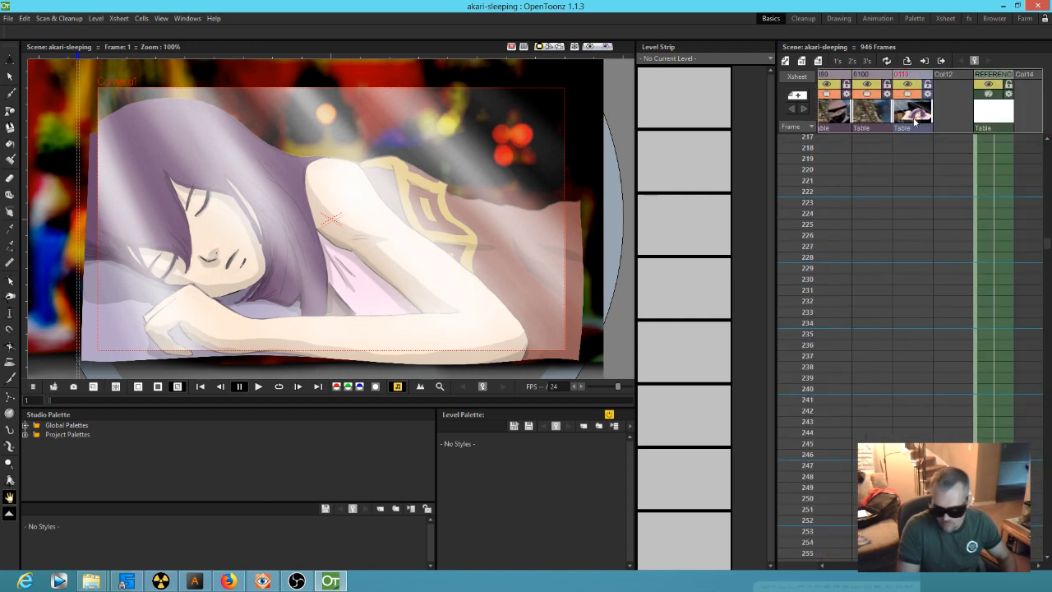
double_click(913, 120)
scroll(527, 256, "down", 3)
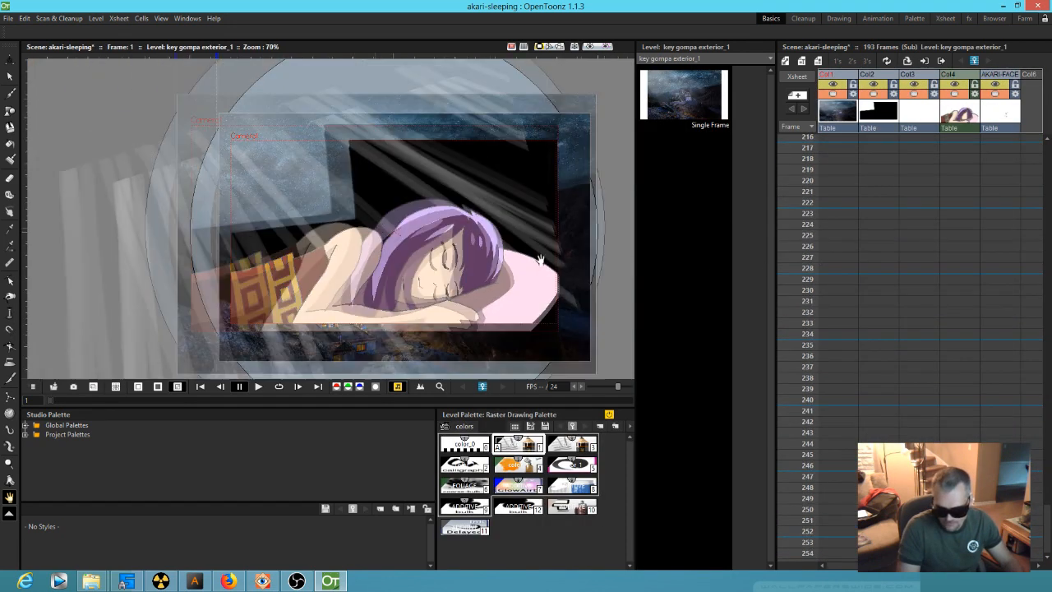
- Go through the sub-xsheet to frame 193 and preview the composited shot there
scroll(527, 256, "up", 2)
left_click_drag(810, 148, 833, 437)
mouse_move(807, 292)
left_mouse_down()
mouse_move(803, 570)
mouse_move(802, 263)
left_mouse_up()
left_click(590, 47)
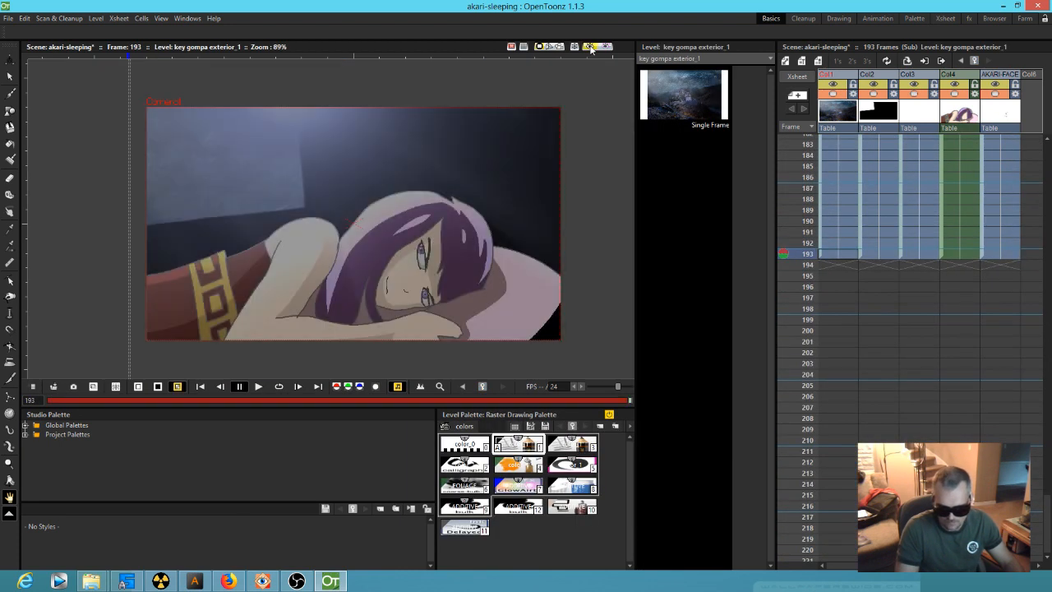
- Extend the CE level in Col4 from frame 193 to frame 399 and save the scene
left_click(969, 257)
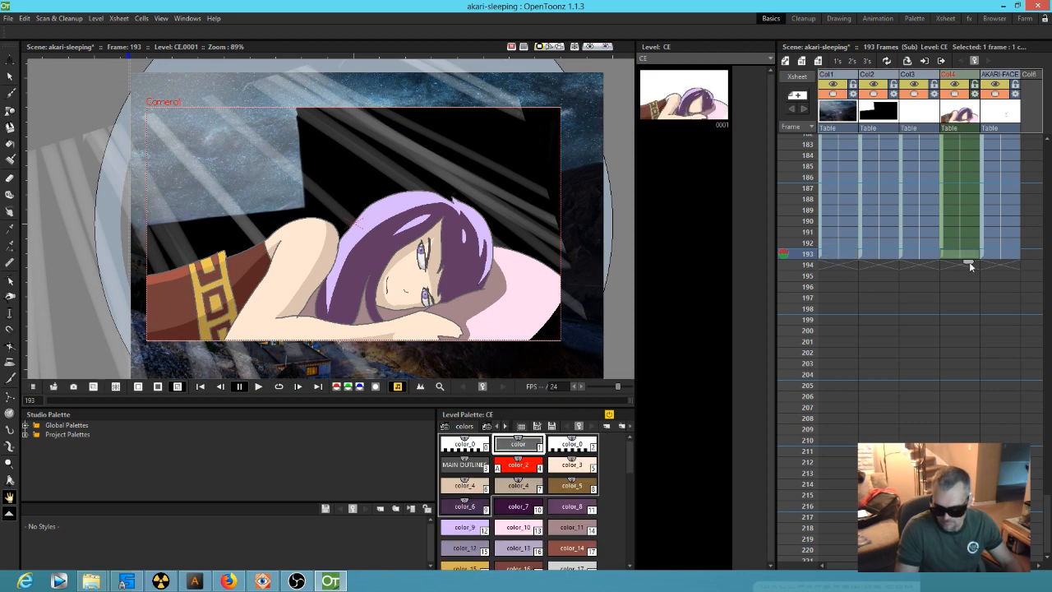
left_click_drag(970, 301, 970, 559)
left_click(8, 18)
left_click(28, 41)
- Load the ninjas image sequence into the empty Col6, starting at frame 194
scroll(979, 183, "up", 5)
scroll(978, 289, "down", 1)
mouse_move(801, 326)
left_mouse_down()
mouse_move(800, 357)
mouse_move(803, 323)
left_mouse_up()
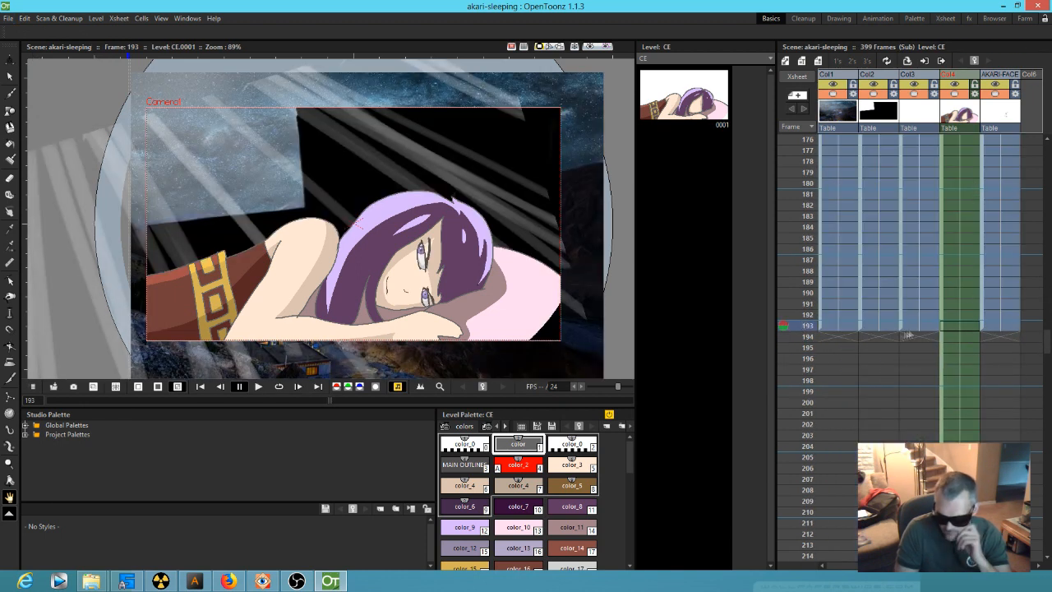
middle_click_drag(827, 360, 792, 352)
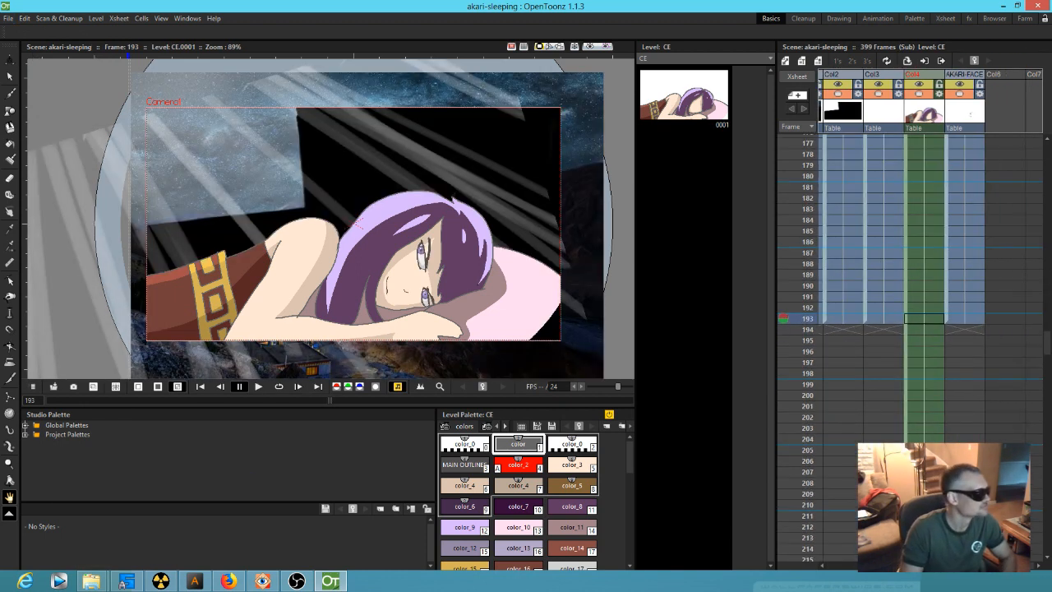
left_click(262, 581)
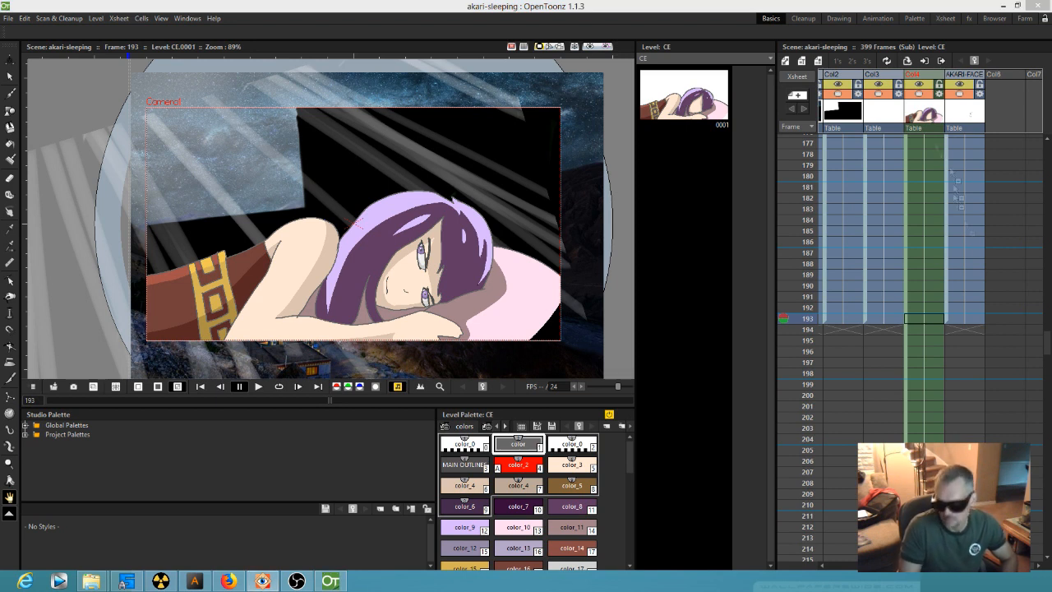
left_click_drag(956, 189, 994, 328)
left_click(526, 307)
left_click(526, 301)
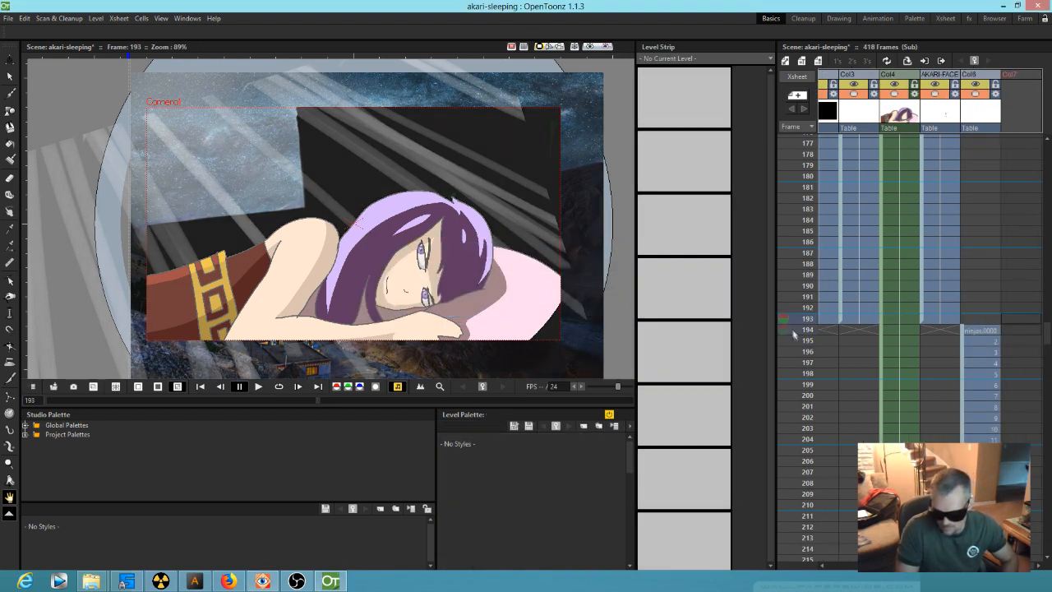
- Scale the ninjas sequence in Col6 to 125.51% at frame 194 and check it up to frame 219
scroll(870, 347, "down", 12)
left_click(979, 156)
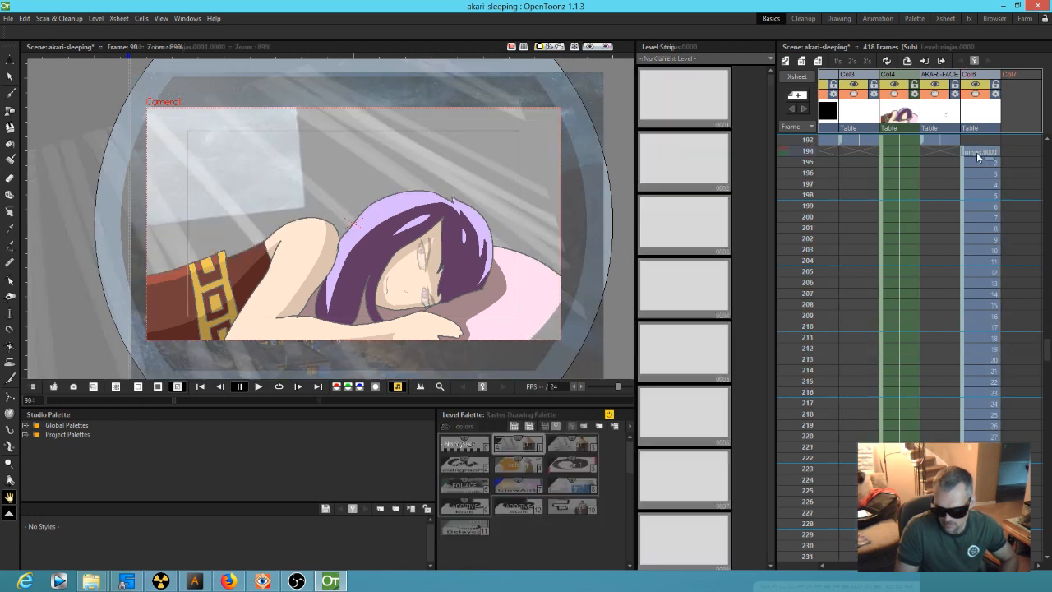
left_click_drag(802, 154, 796, 289)
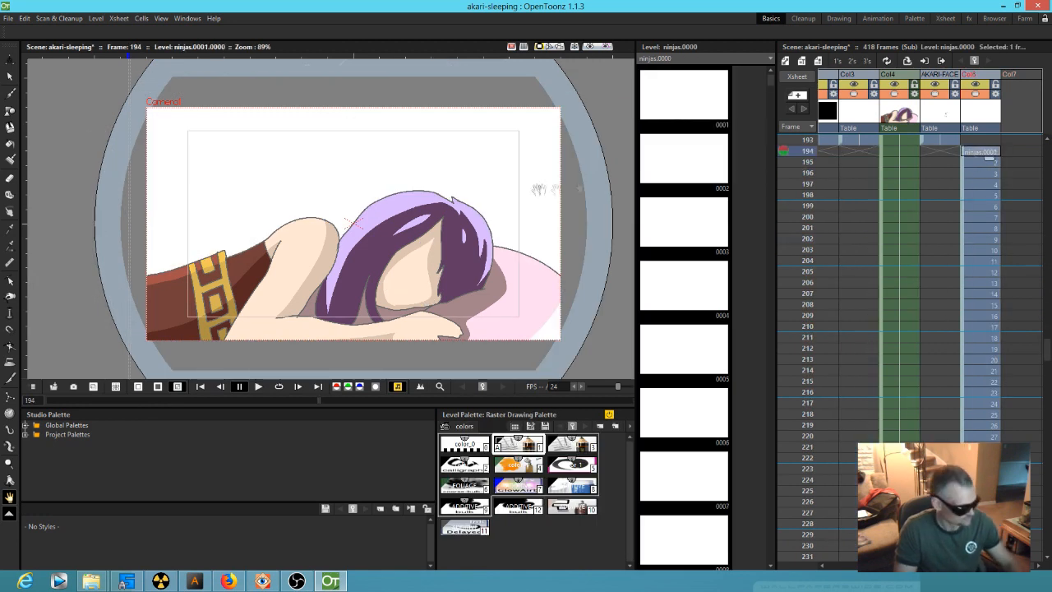
key("a")
left_click_drag(482, 187, 525, 202)
mouse_move(786, 153)
left_mouse_down()
mouse_move(786, 447)
mouse_move(772, 178)
left_mouse_up()
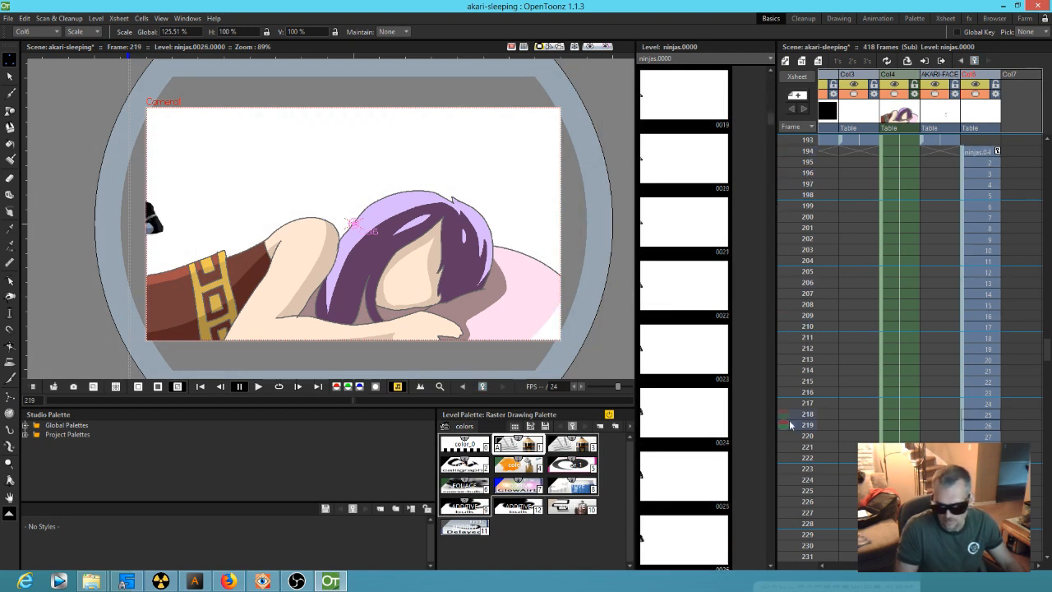
- Set a keyframe on Col4 at frame 194 and extend its CE level to frame 418
left_click(904, 142)
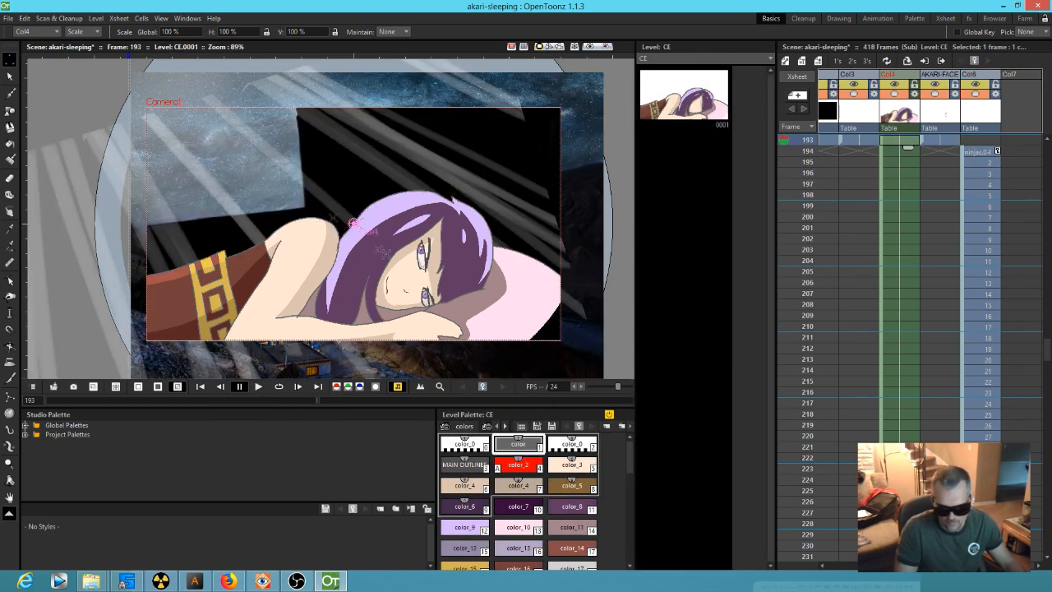
left_click(909, 152)
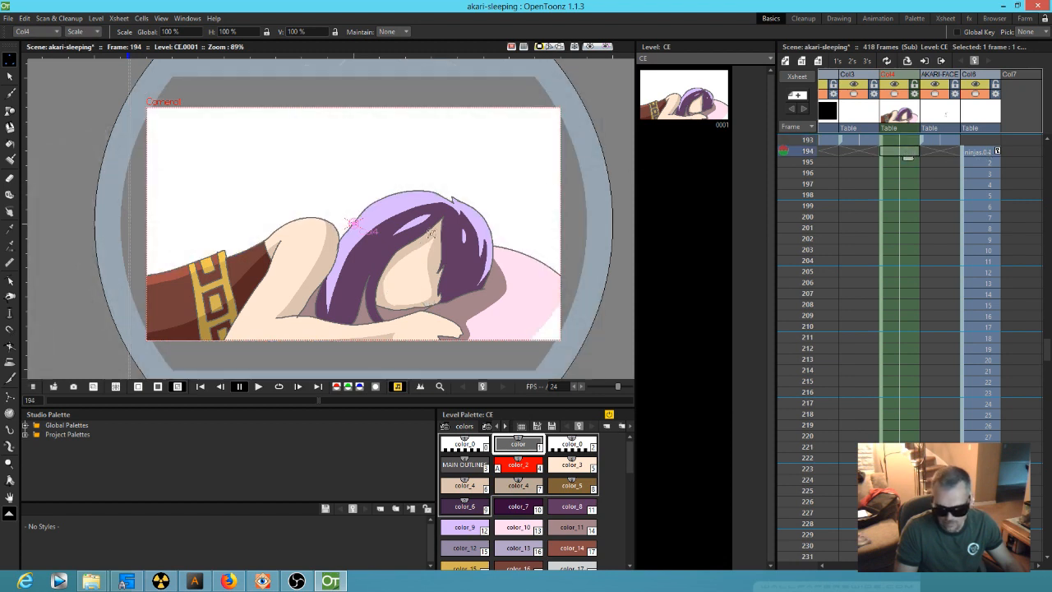
scroll(945, 174, "down", 20)
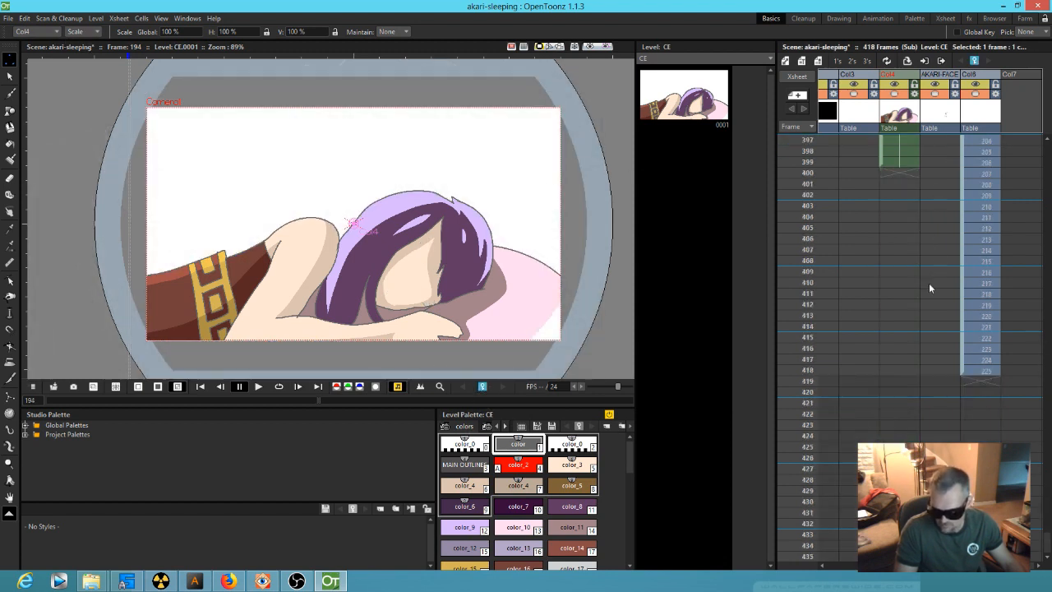
scroll(930, 284, "up", 2)
left_click(904, 294)
left_click_drag(909, 301, 910, 502)
scroll(944, 363, "up", 14)
scroll(944, 363, "up", 20)
- Save the scene and rename the ninja sequence's column as ninjas
left_click(8, 18)
left_click(33, 55)
left_click(982, 128)
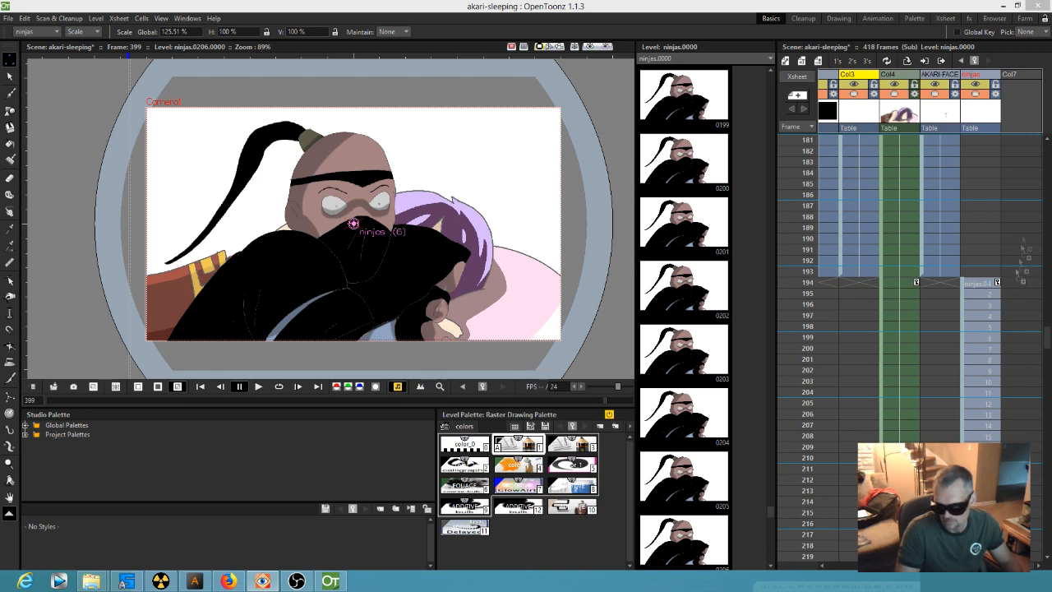
- Load the imgseq_sky sequence at frame 194 and move its column behind the CE column
left_click_drag(1023, 283, 1023, 283)
left_click(527, 304)
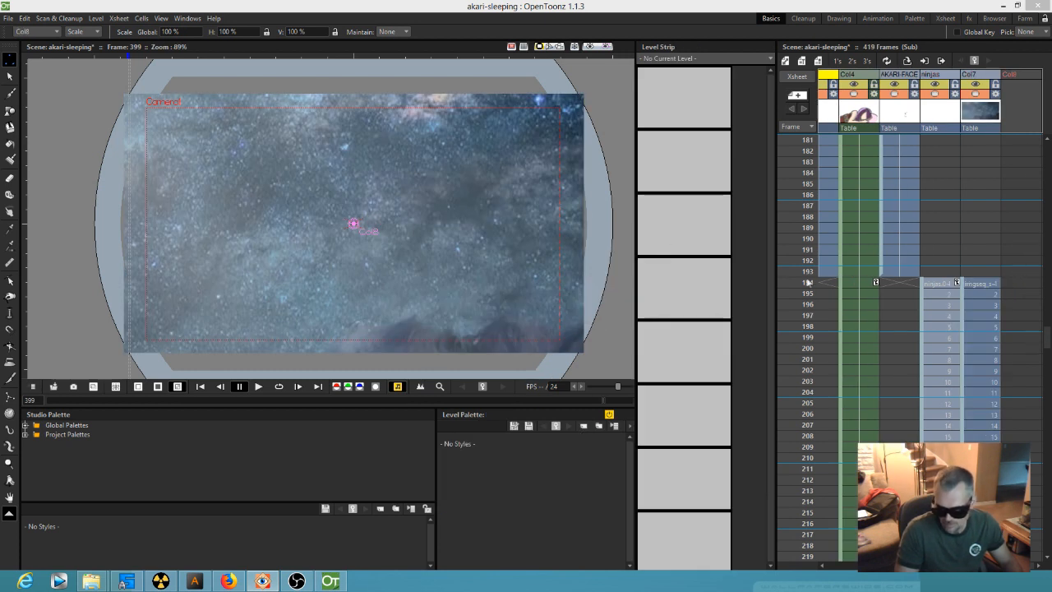
left_click_drag(978, 75, 839, 223)
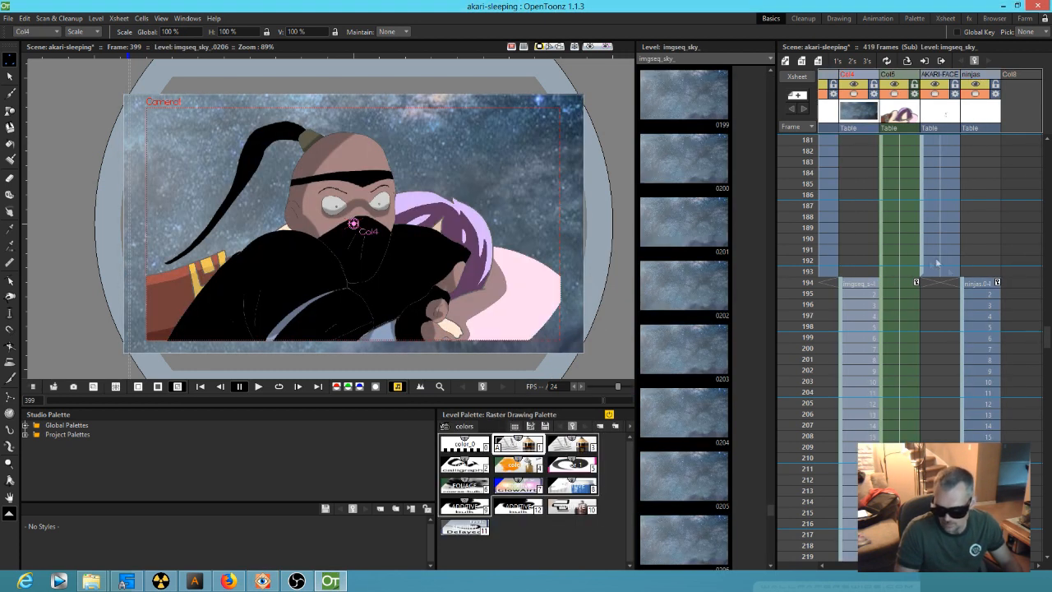
- Rename the starry background column as sky and move it directly after Col1
left_click(799, 282)
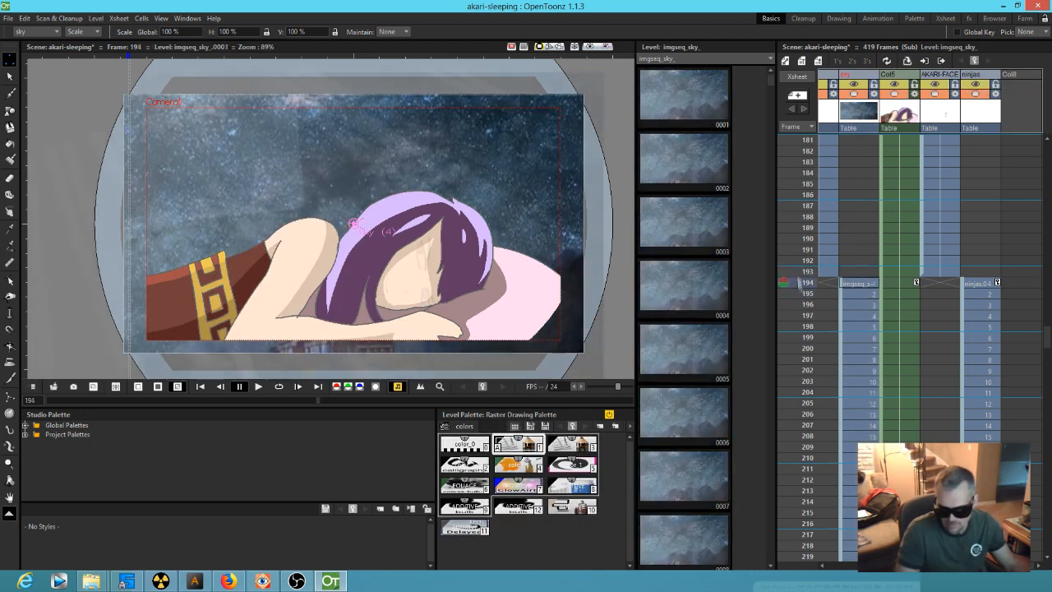
left_click(856, 272)
middle_click_drag(852, 111, 954, 102)
left_click_drag(958, 75, 878, 75)
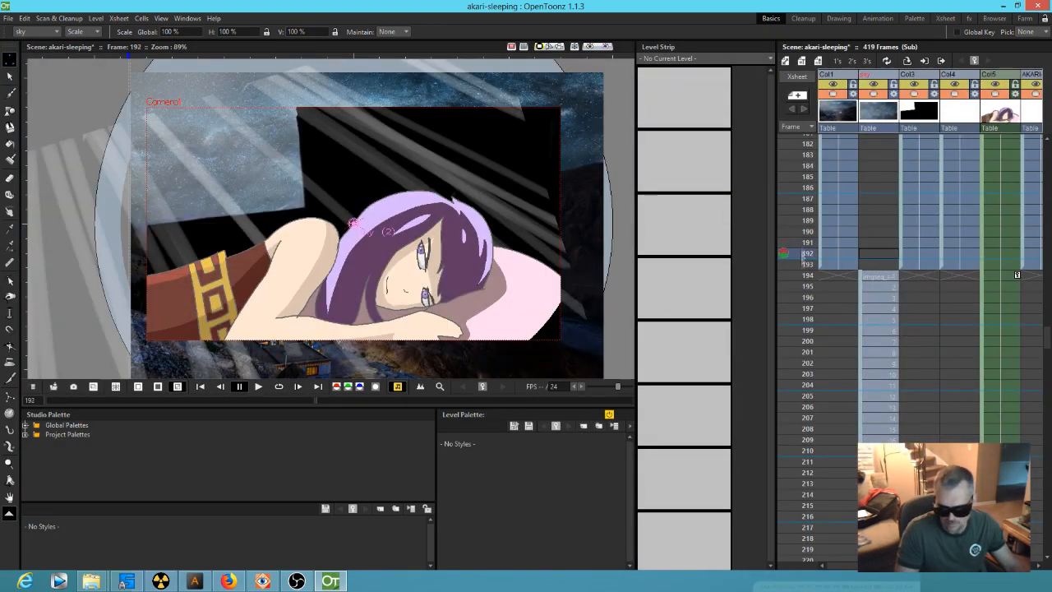
- Load the imgseq_floor sequence at frame 194 and move its column directly after the sky column
left_click(920, 263)
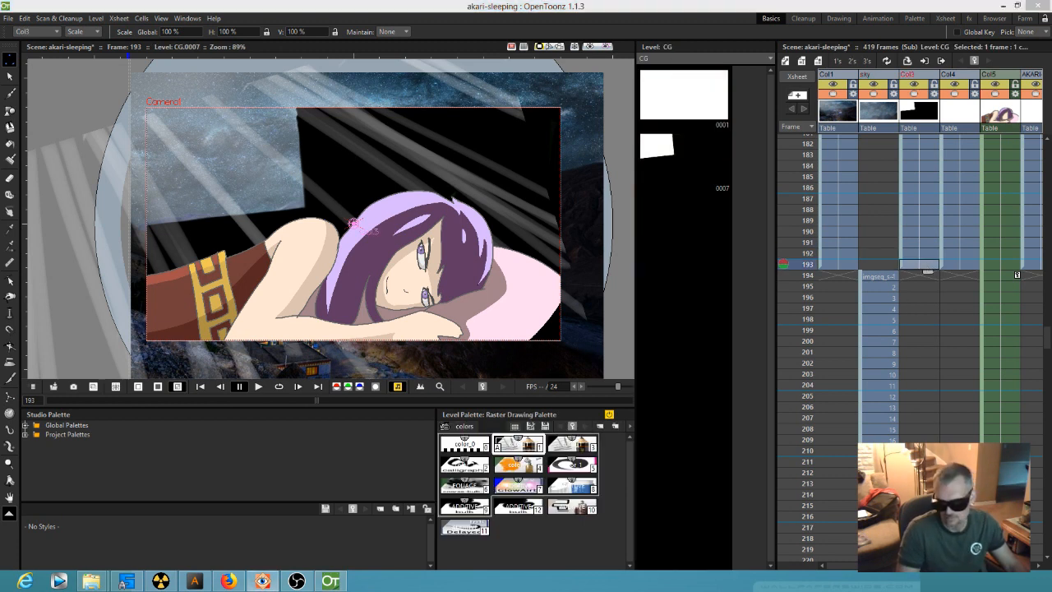
middle_click_drag(1011, 301, 845, 298)
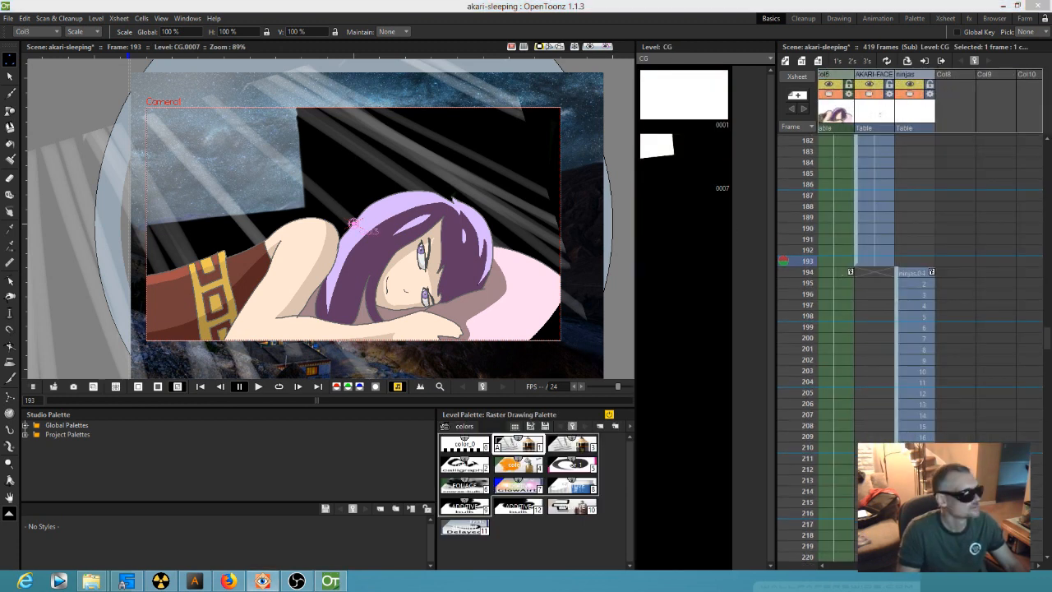
left_click_drag(1006, 292, 956, 272)
left_click(526, 308)
left_click_drag(957, 72, 919, 75)
left_click_drag(800, 263, 803, 273)
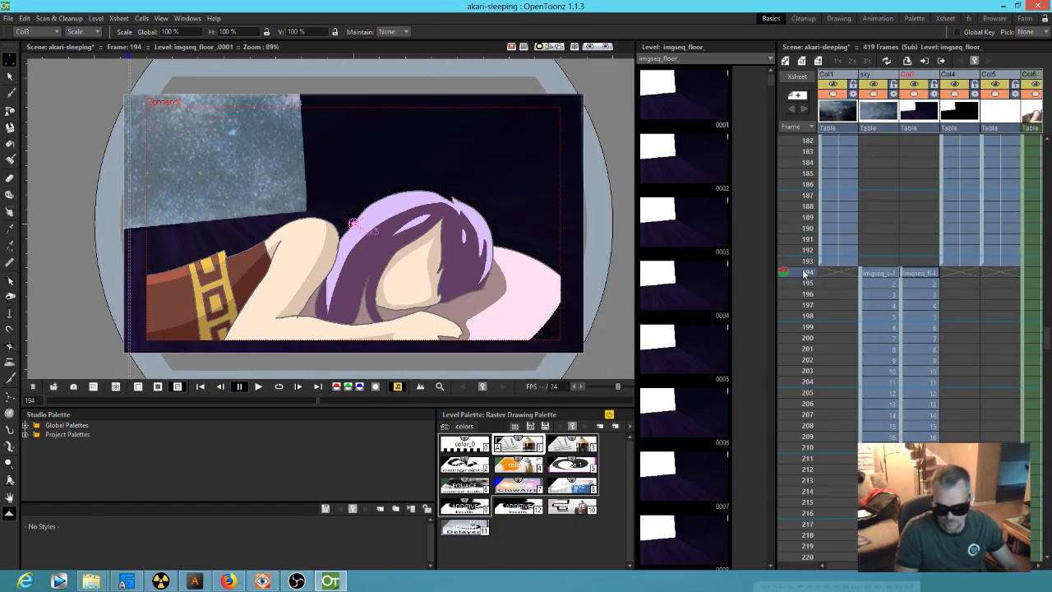
- Toggle the floor column's visibility to compare, and scale it to 90.81% at frame 194
left_click(915, 94)
left_click(915, 95)
left_click(920, 273)
left_click_drag(459, 151, 449, 157)
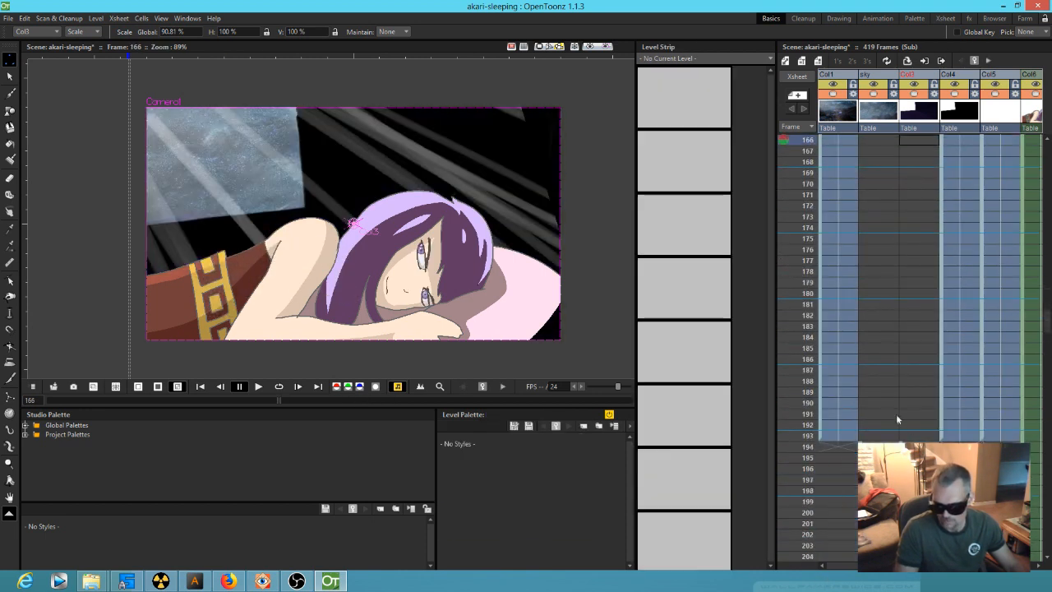
- Move the CE column out of the camera view at frame 248, to E/W 168.07 mm and N/S -155.18 mm
scroll(905, 403, "down", 3)
middle_click_drag(978, 389, 853, 389)
left_click(913, 253)
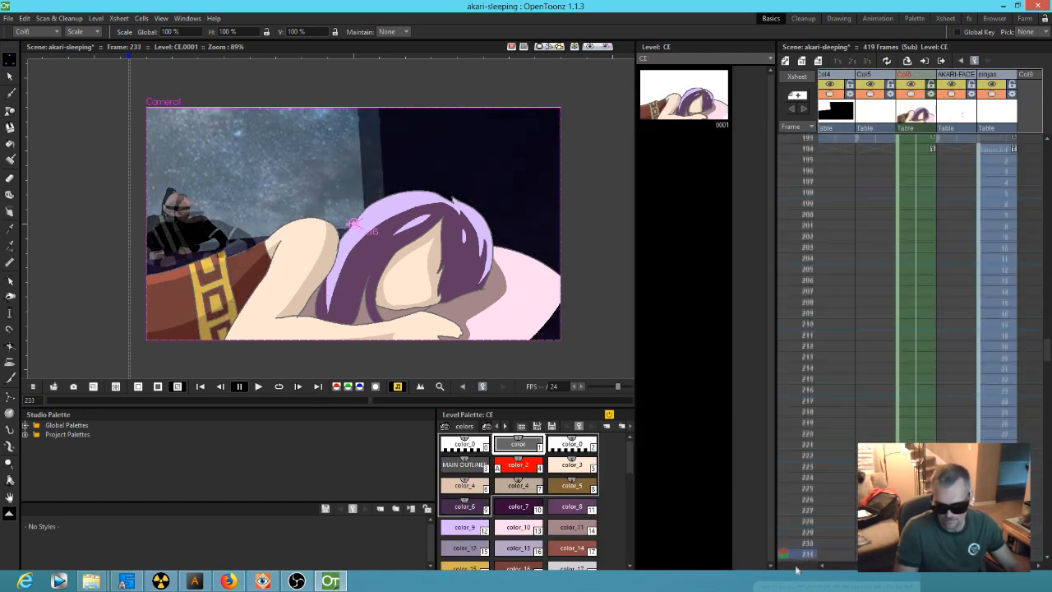
left_click(913, 521)
left_click(83, 32)
left_click(84, 44)
left_click_drag(407, 282, 564, 418)
- Hold the CE column's starting position with a keyframe at frame 219, check the movement, and save the scene
left_click_drag(785, 491, 793, 4)
scroll(801, 373, "down", 11)
left_click_drag(808, 257, 789, 249)
middle_click_drag(864, 260, 848, 465)
left_click(914, 175)
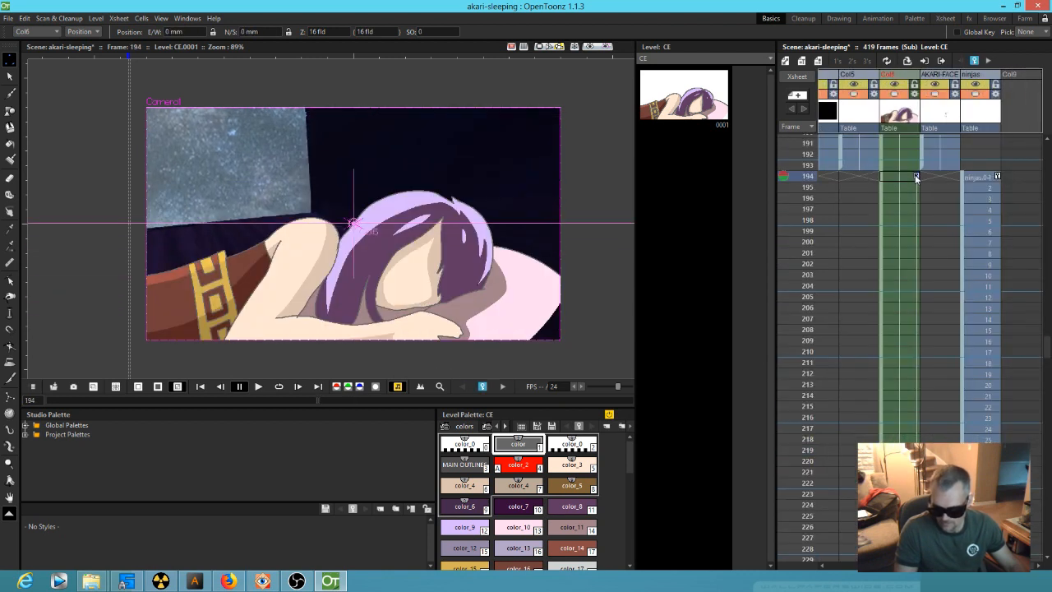
mouse_move(801, 175)
left_mouse_down()
mouse_move(804, 450)
mouse_move(809, 159)
mouse_move(827, 536)
mouse_move(787, 305)
mouse_move(756, 242)
left_mouse_up()
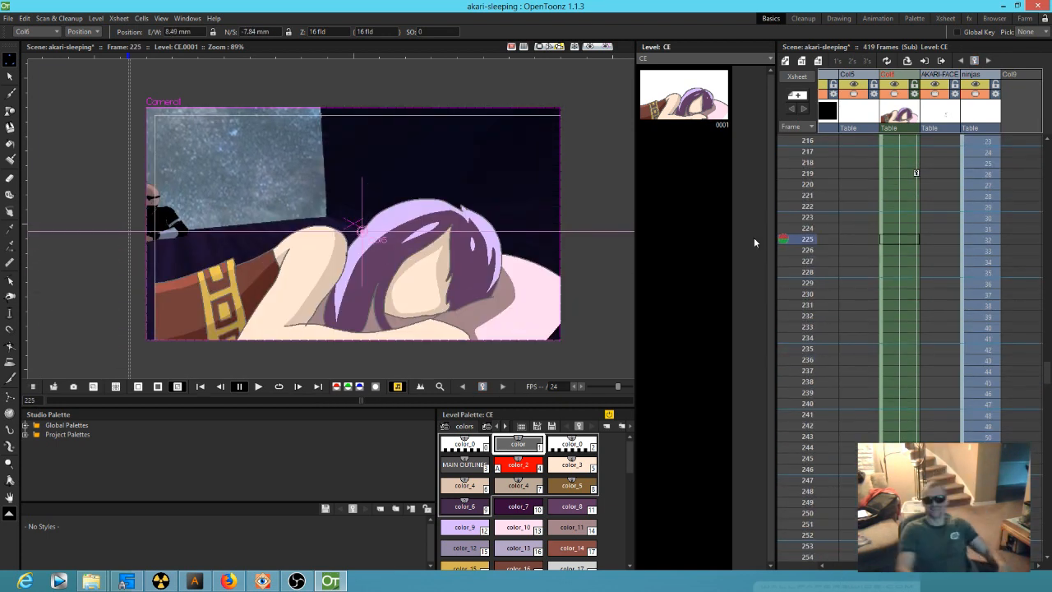
left_click(801, 140)
left_click_drag(801, 140, 810, 151)
left_click(7, 18)
left_click(33, 54)
- Preview the composite with its effects at frames 250 and 264
left_click(591, 47)
left_click_drag(803, 281, 803, 403)
scroll(823, 468, "down", 6)
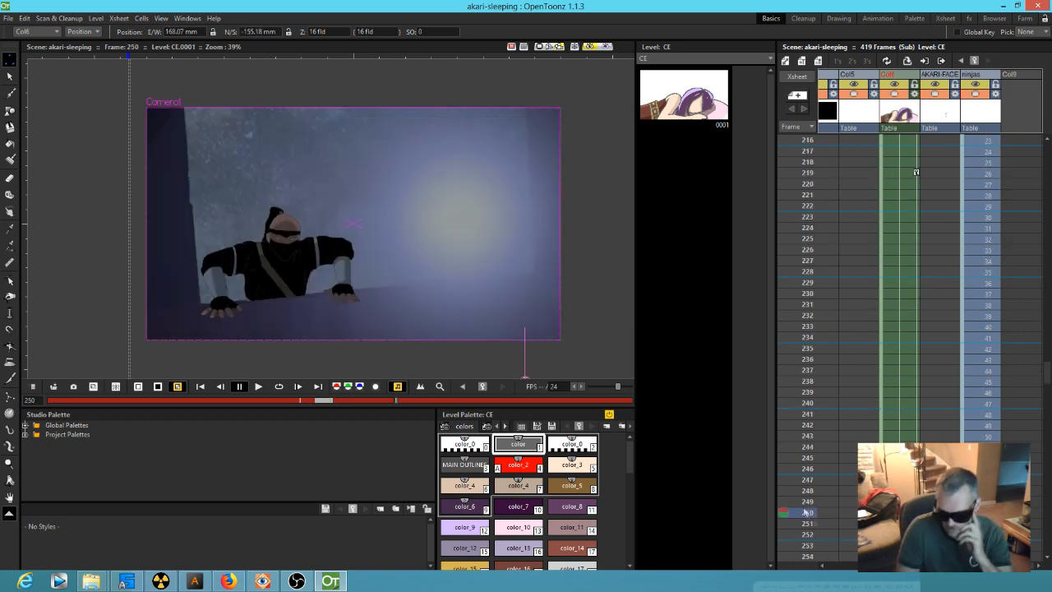
left_click_drag(803, 199, 803, 337)
left_click(591, 47)
left_click(591, 47)
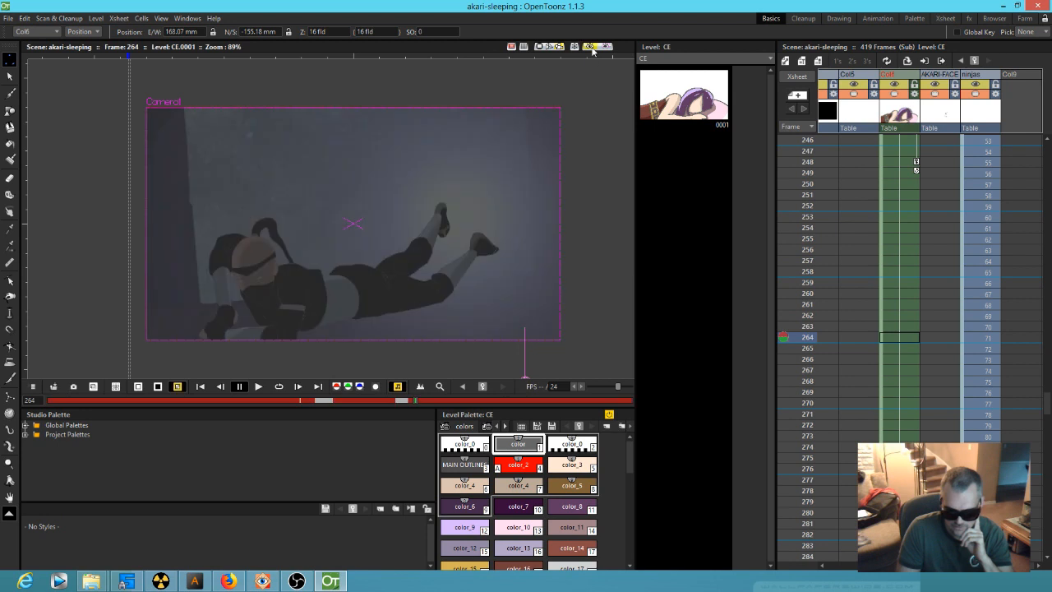
- Play the whole shot from the first frame in a loop to check the animation
left_click_drag(805, 338, 802, 237)
scroll(813, 243, "up", 13)
scroll(814, 243, "down", 15)
scroll(797, 240, "up", 10)
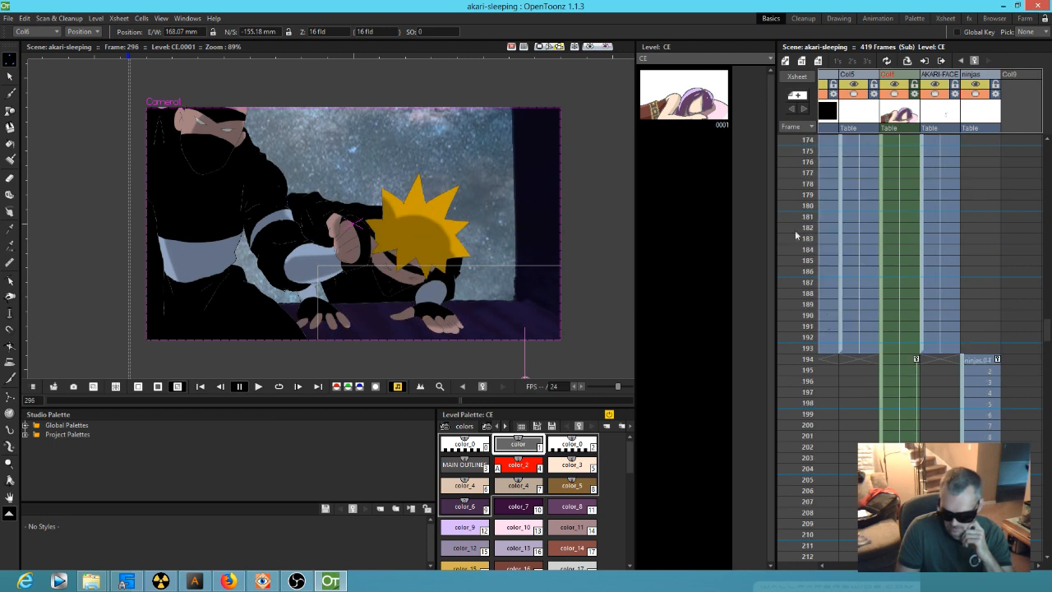
scroll(891, 241, "up", 15)
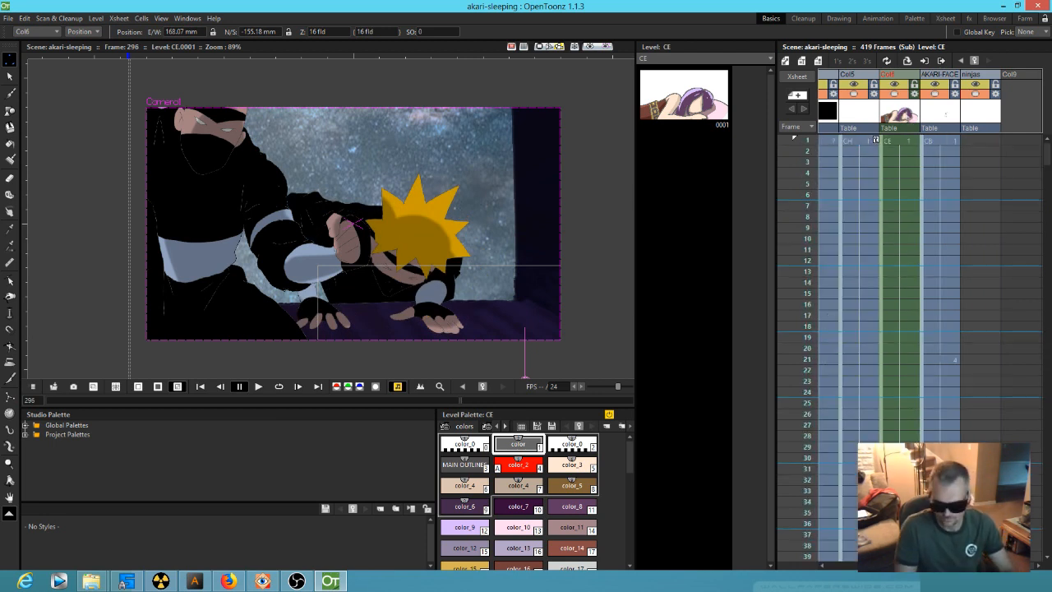
key("l")
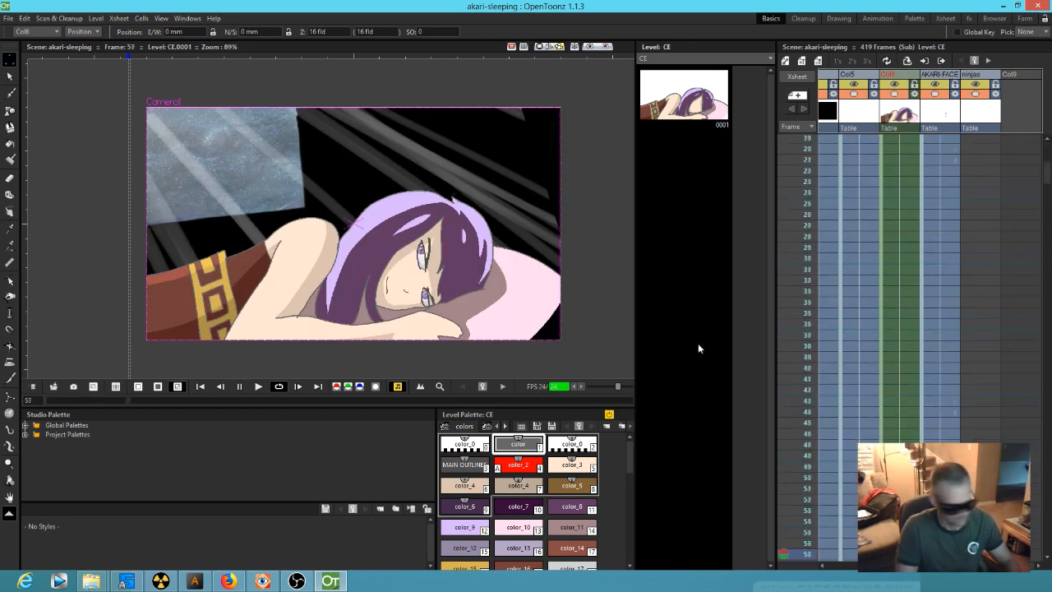
right_click(795, 279)
left_click(795, 313)
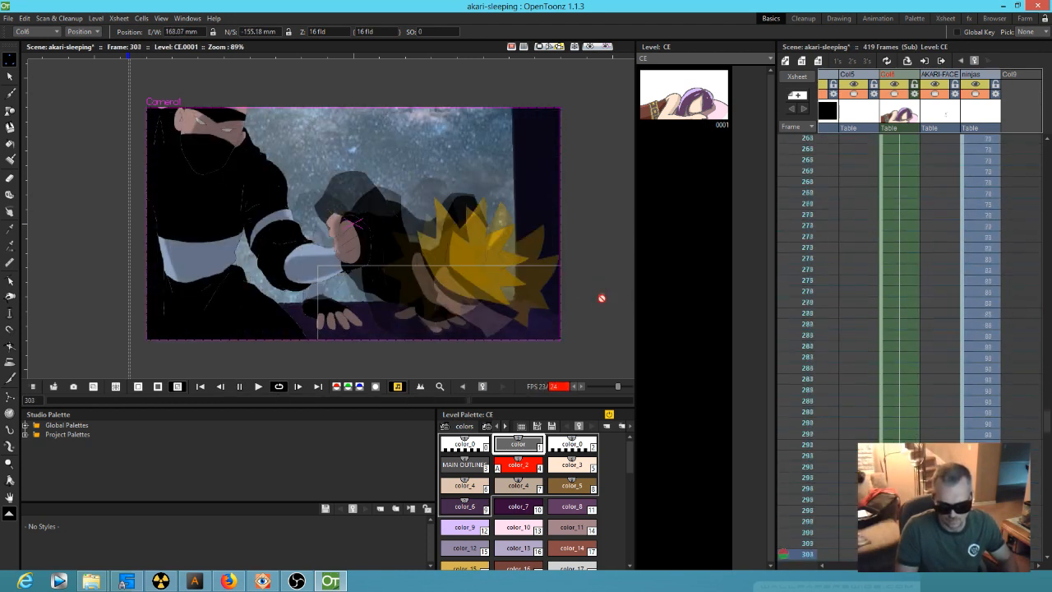
left_click(8, 18)
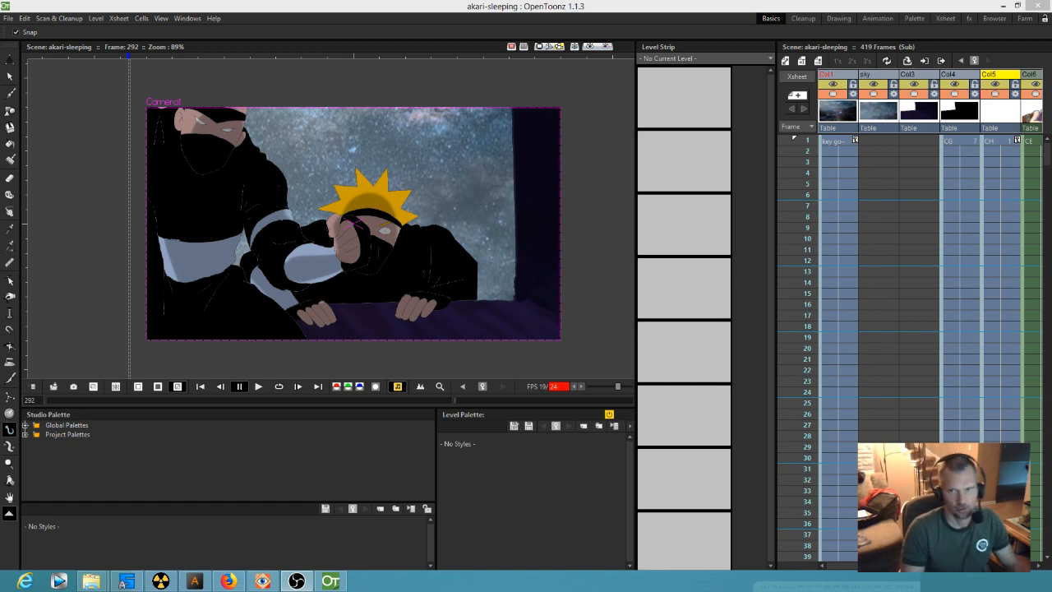
- Go to frame 4 and hide the Col1 and sky columns on the camera stand
left_click(807, 150)
left_click_drag(806, 156, 800, 186)
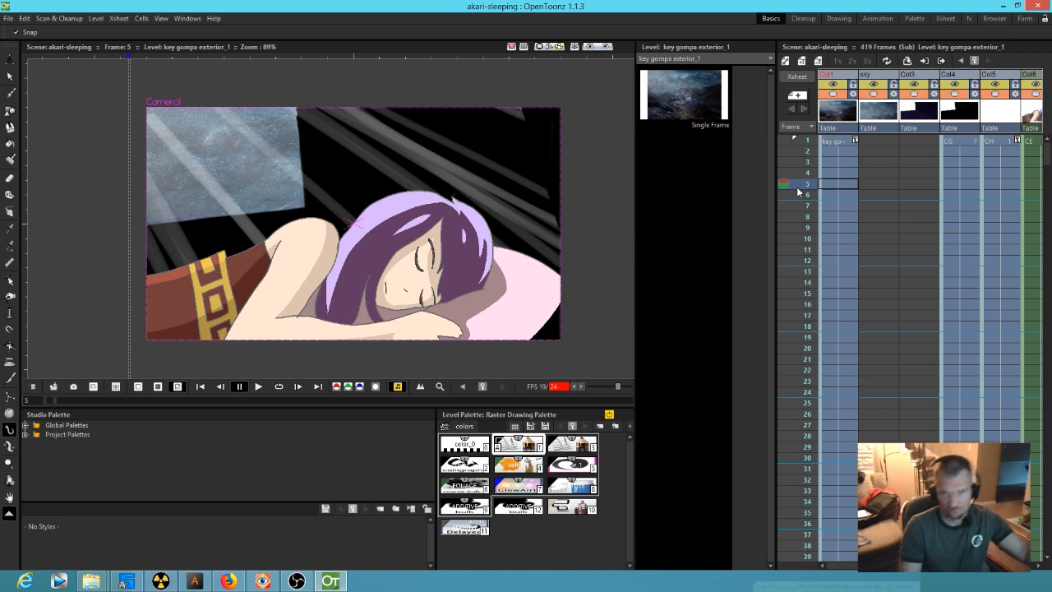
mouse_move(798, 194)
left_mouse_down()
mouse_move(805, 144)
mouse_move(804, 175)
left_mouse_up()
left_click(874, 97)
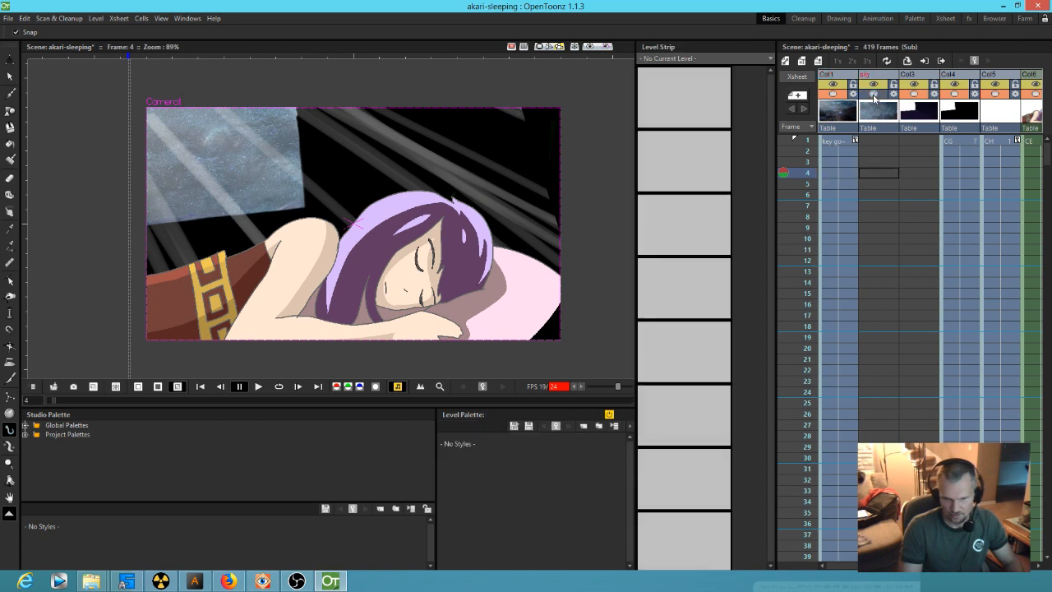
left_click(834, 97)
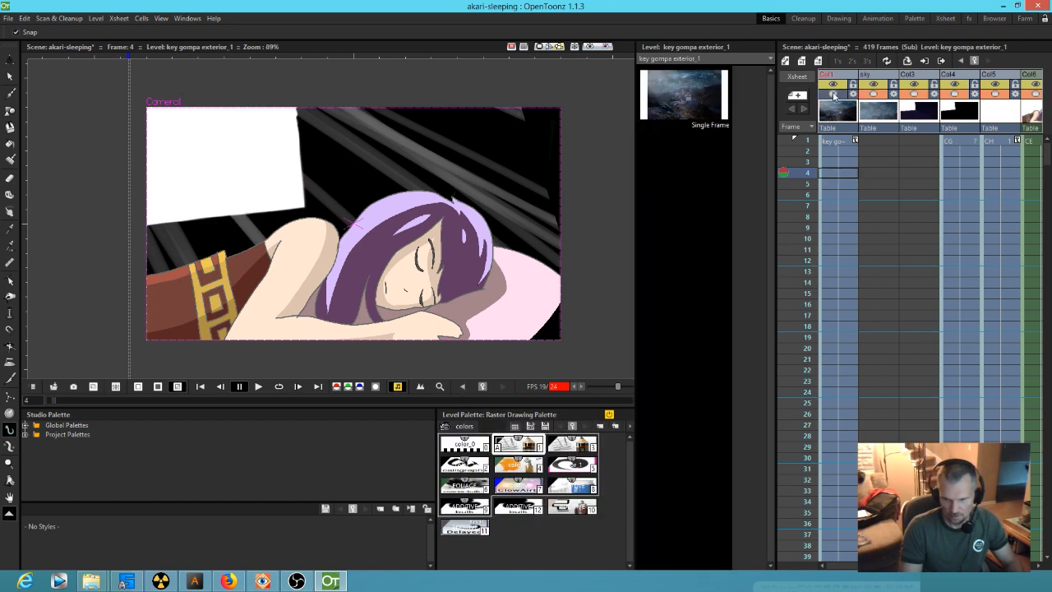
left_click(872, 97)
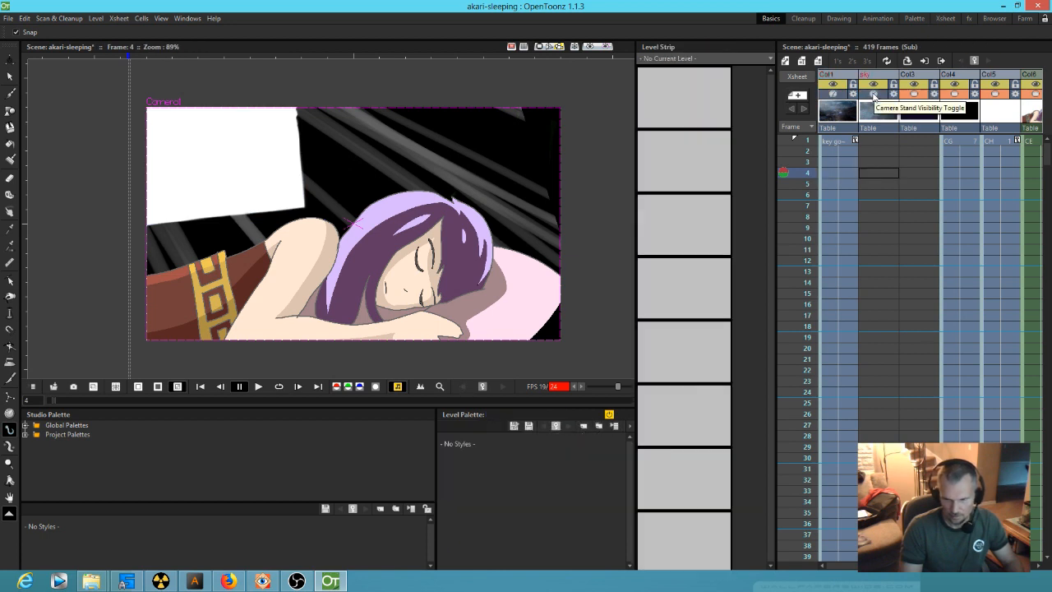
- Show the Col1 and sky columns on the camera stand again
left_click(837, 95)
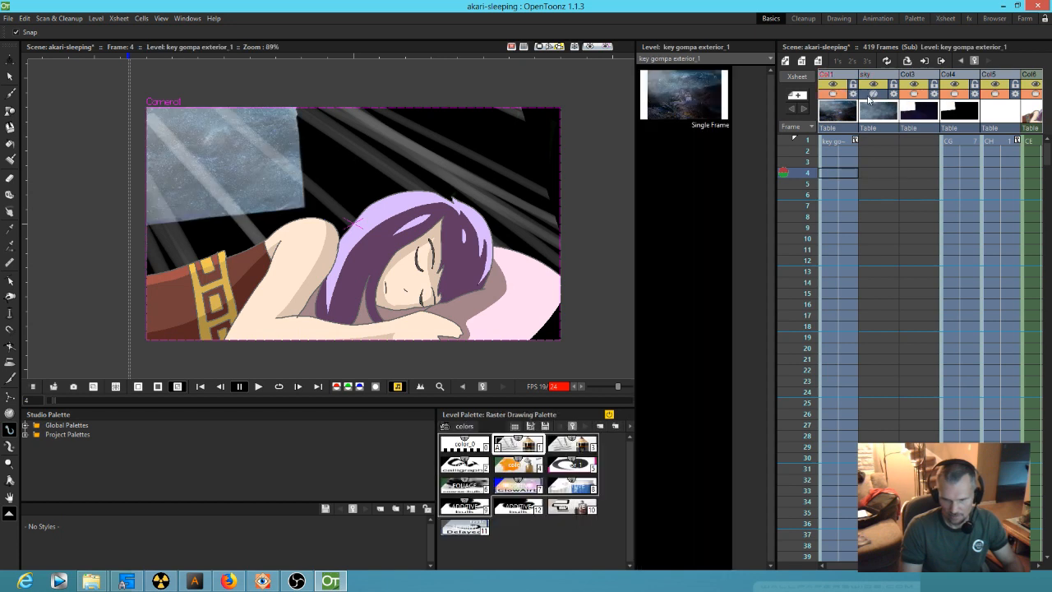
left_click(874, 97)
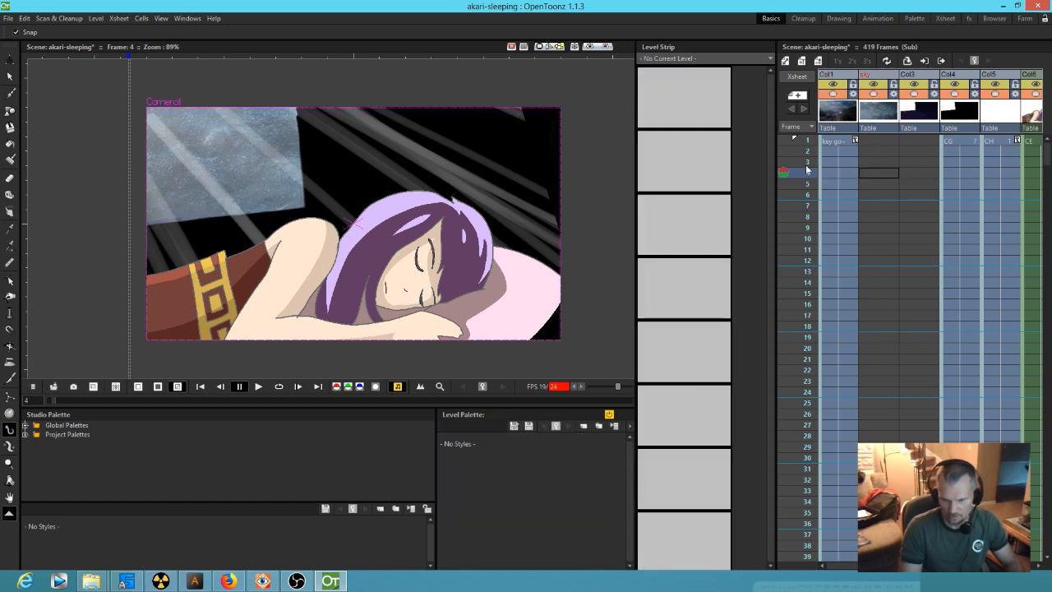
- Scrub through the ninjas sequence to frame 251, back to its start at frame 194, and on to frame 124
scroll(810, 194, "down", 5)
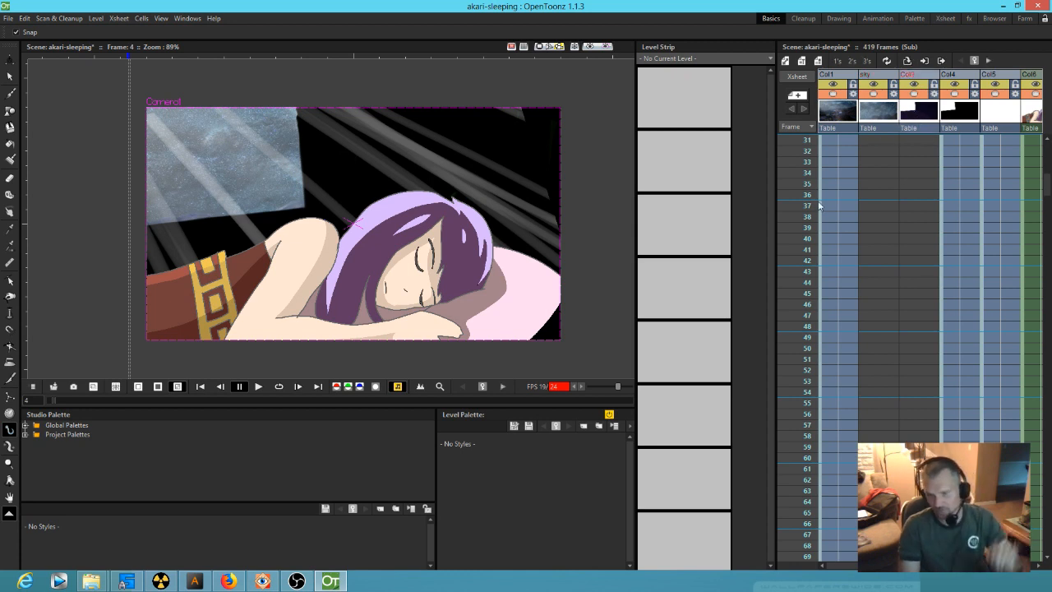
middle_click_drag(971, 221, 830, 211)
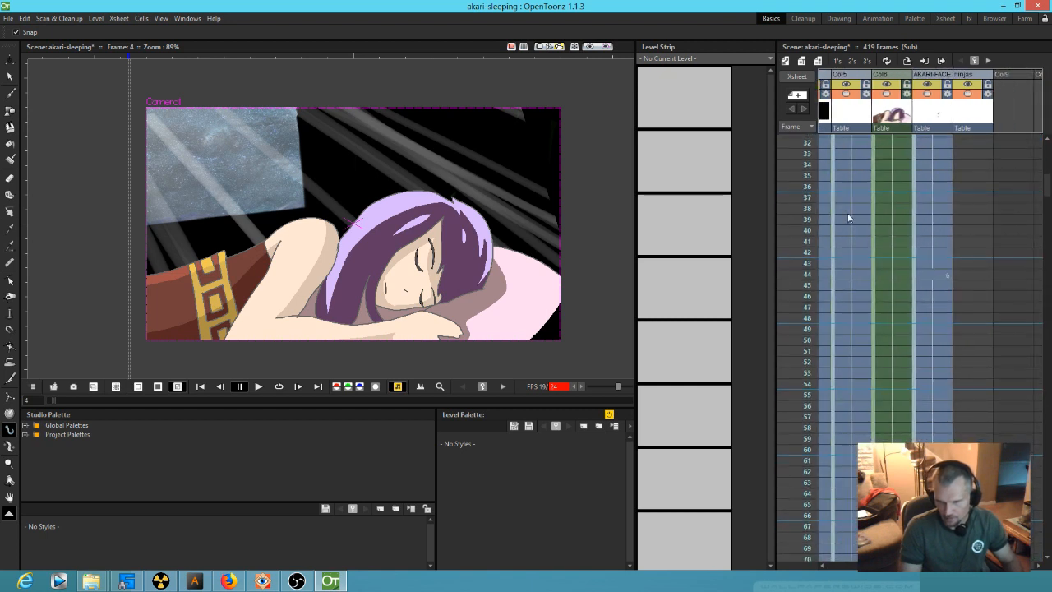
scroll(932, 218, "down", 10)
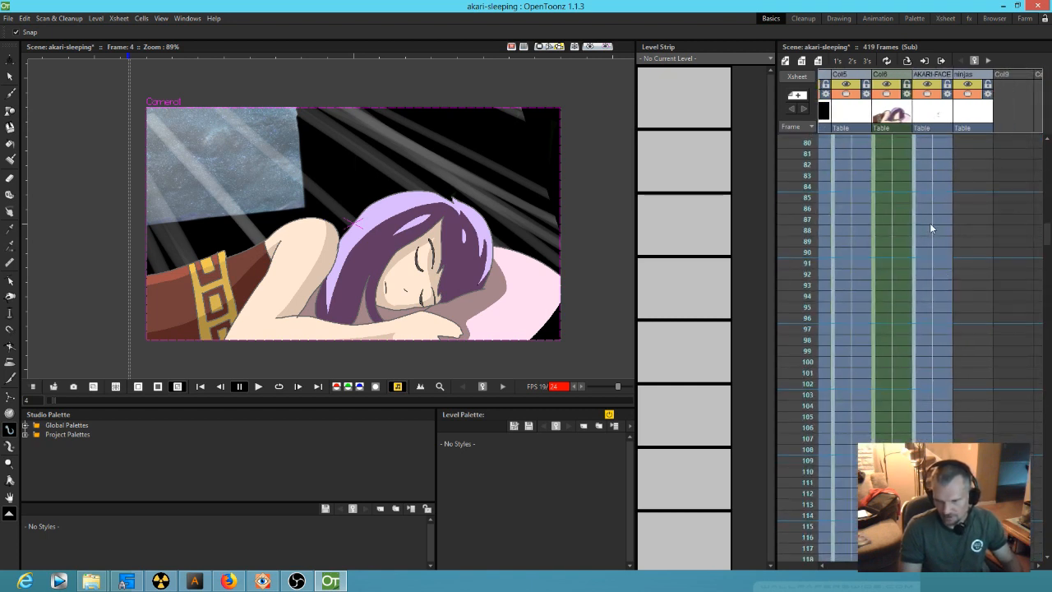
left_click(971, 277)
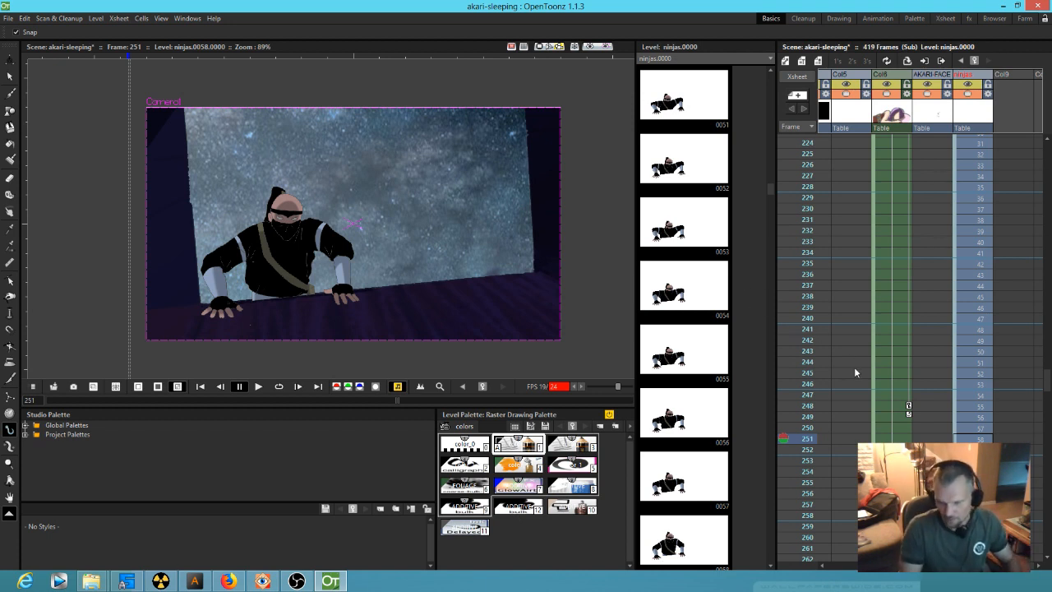
mouse_move(801, 386)
left_mouse_down()
mouse_move(790, 189)
mouse_move(773, 122)
mouse_move(779, 309)
mouse_move(783, 284)
mouse_move(784, 297)
left_mouse_up()
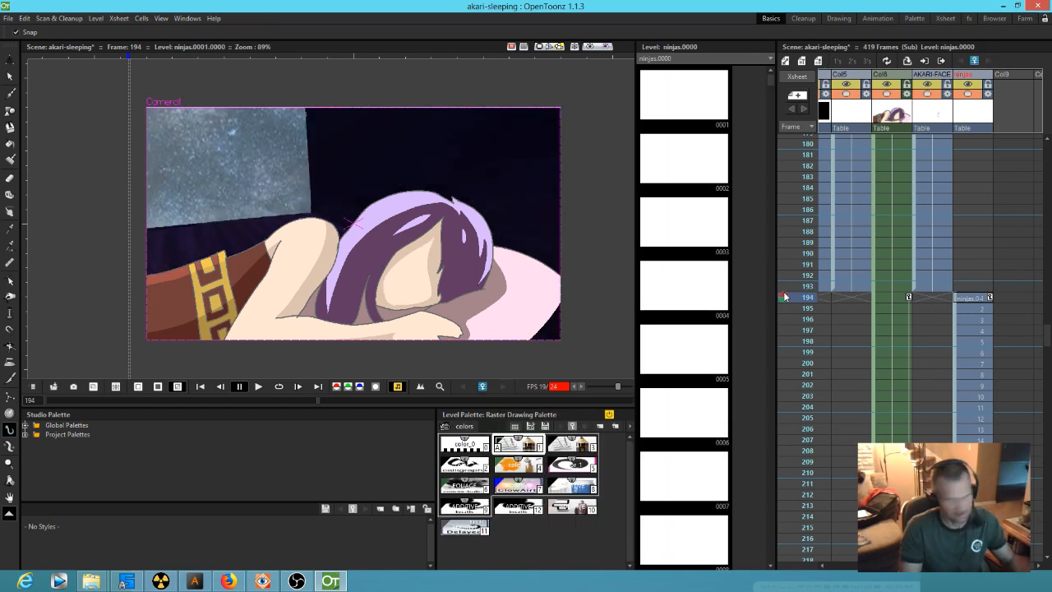
mouse_move(785, 299)
left_mouse_down()
mouse_move(785, 88)
mouse_move(817, 234)
left_mouse_up()
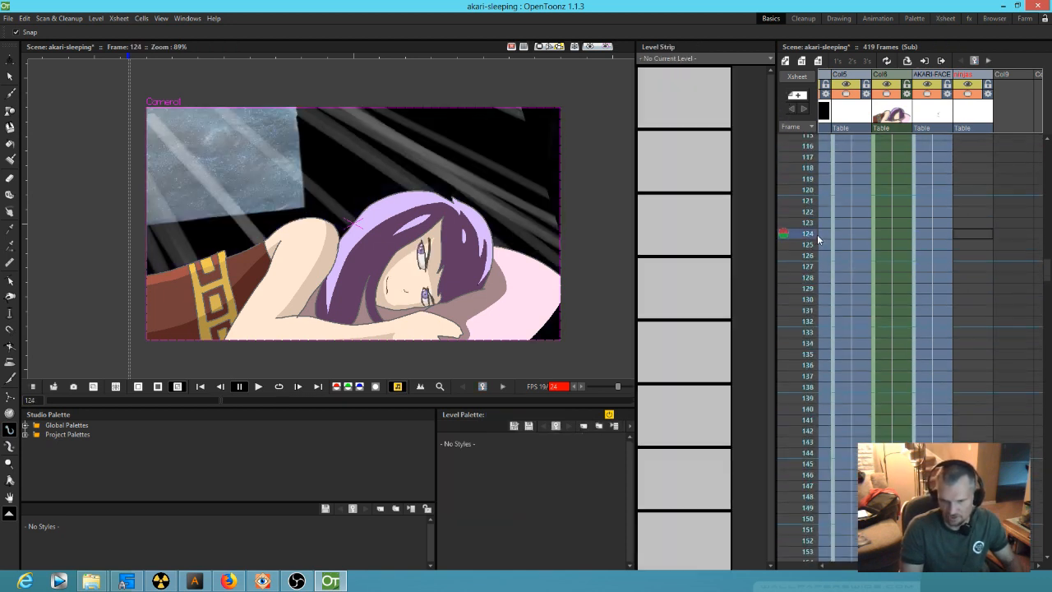
- Preview the composite with its effects at frame 124, and return to the normal view
left_click(590, 47)
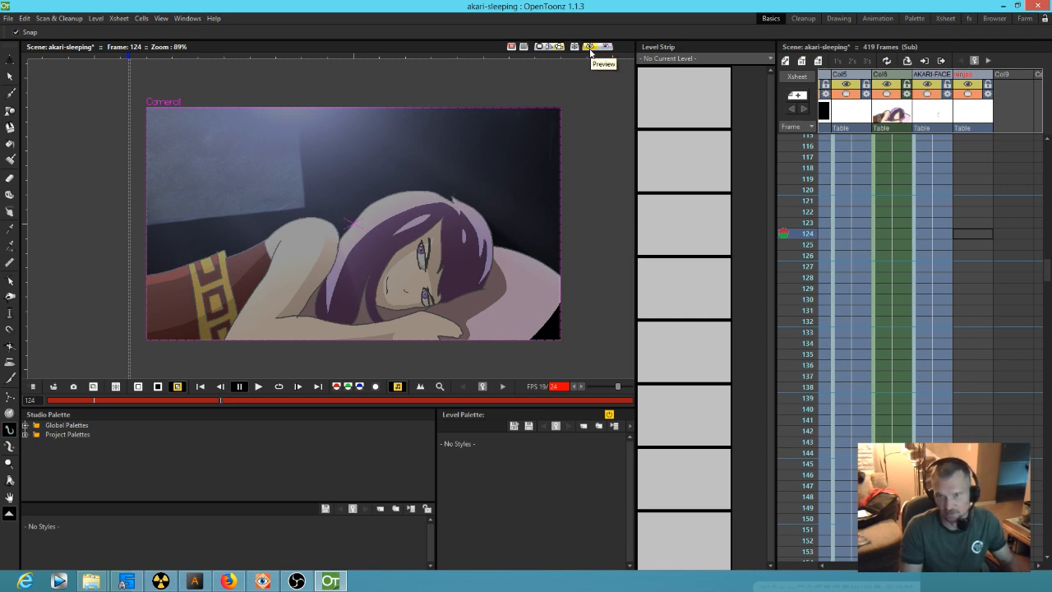
scroll(801, 301, "down", 5)
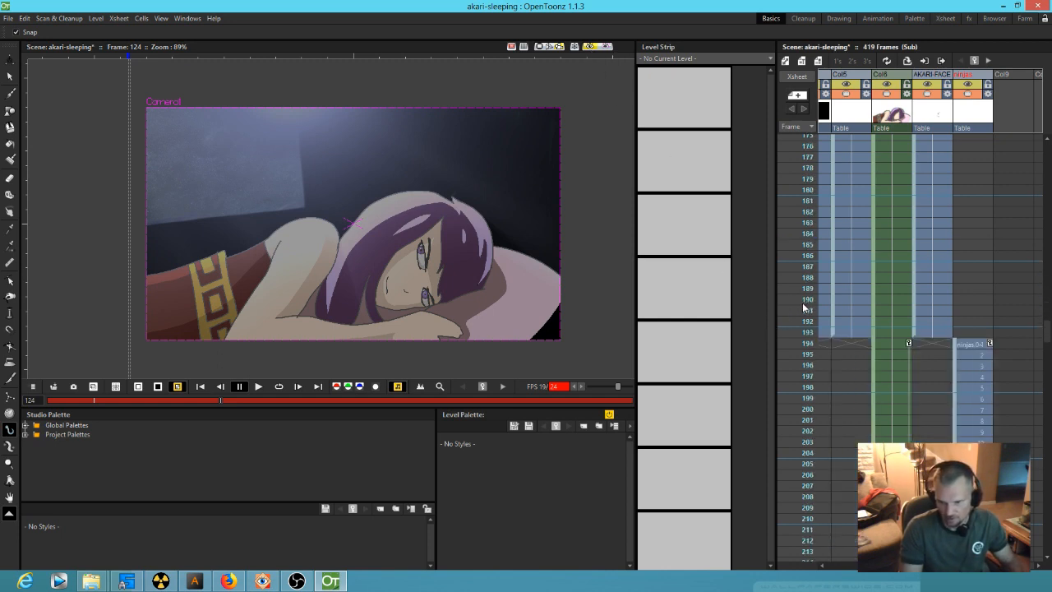
scroll(804, 307, "down", 1)
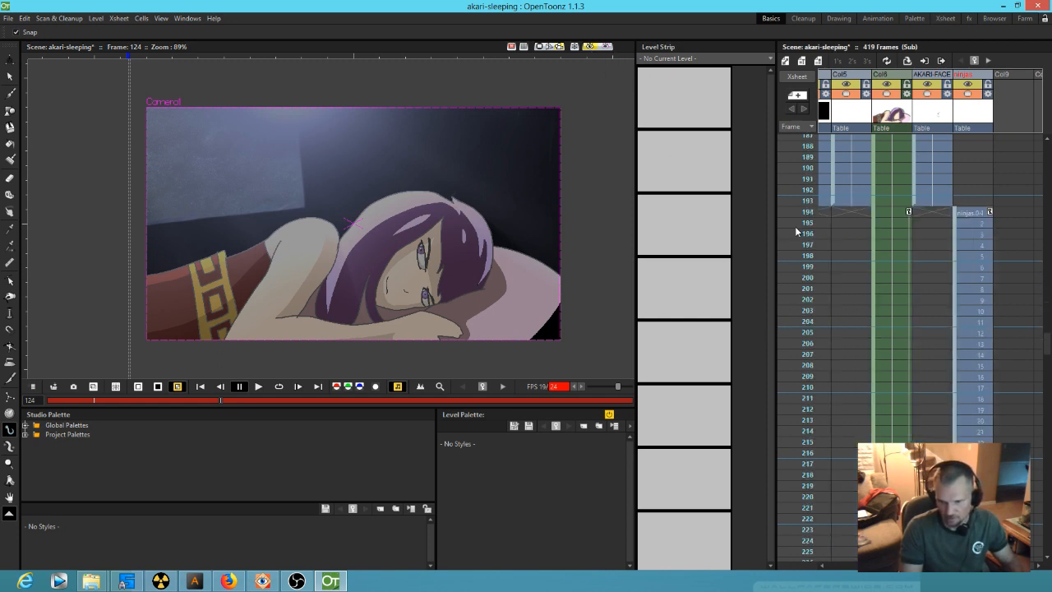
left_click(589, 51)
- Scrub the ninjas animation against the sky and floor up to frame 385 and back to frame 323
left_click_drag(809, 167, 796, 458)
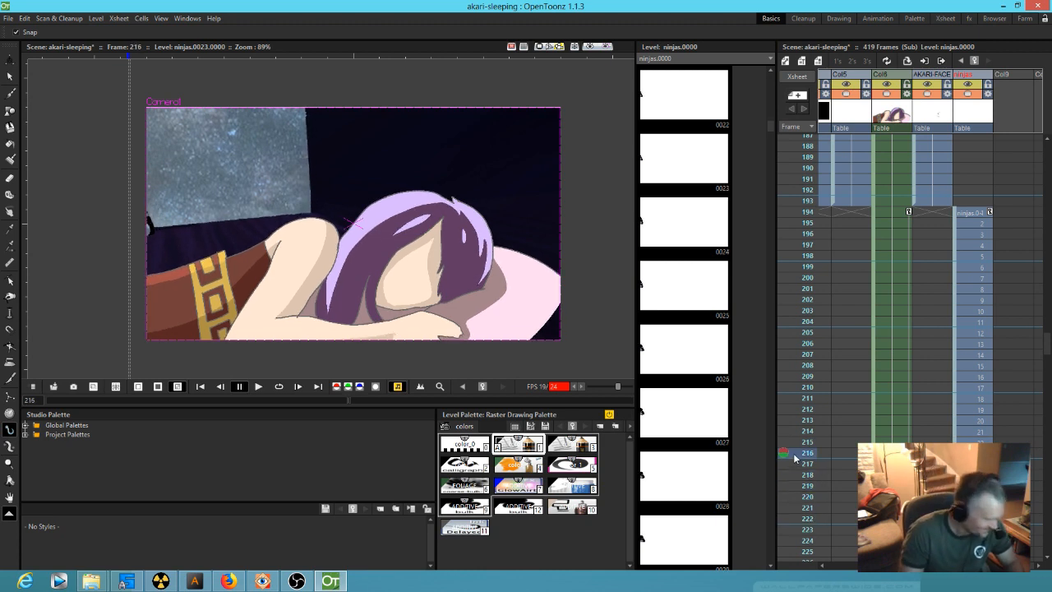
left_click_drag(795, 457, 796, 448)
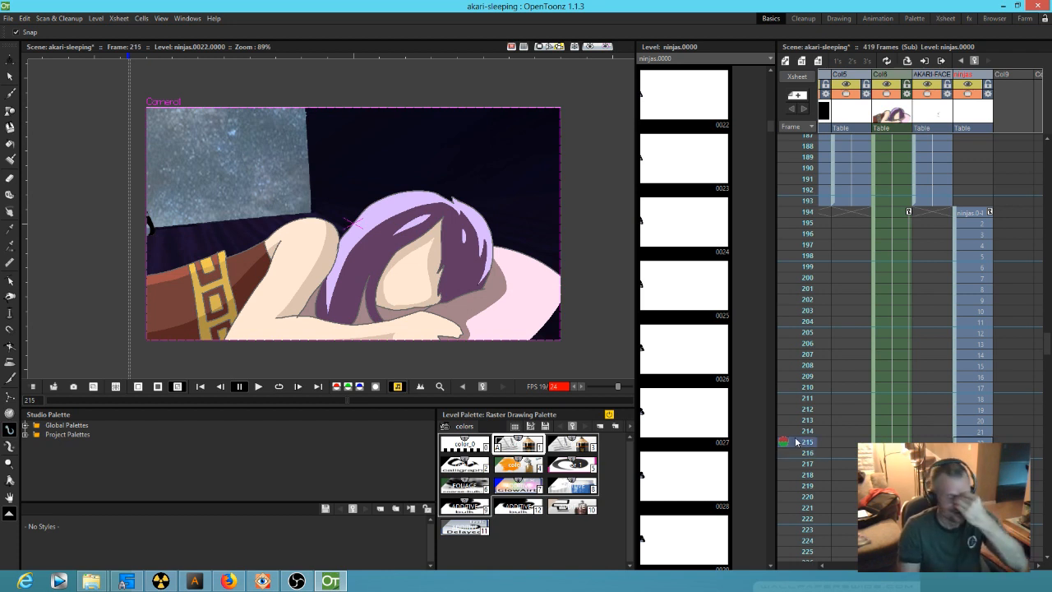
left_click_drag(795, 442, 789, 368)
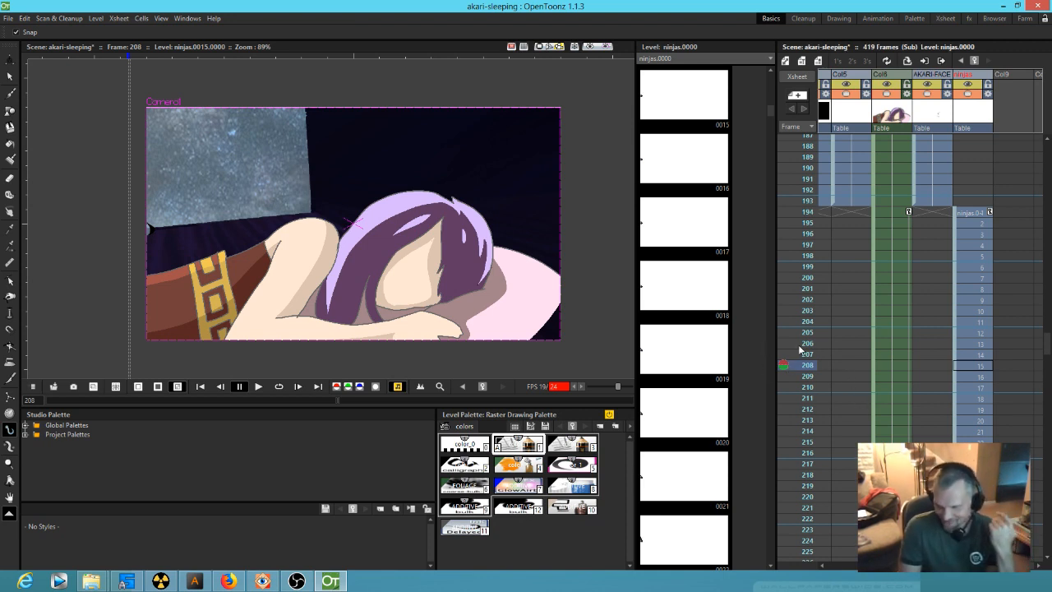
left_click_drag(809, 193, 806, 530)
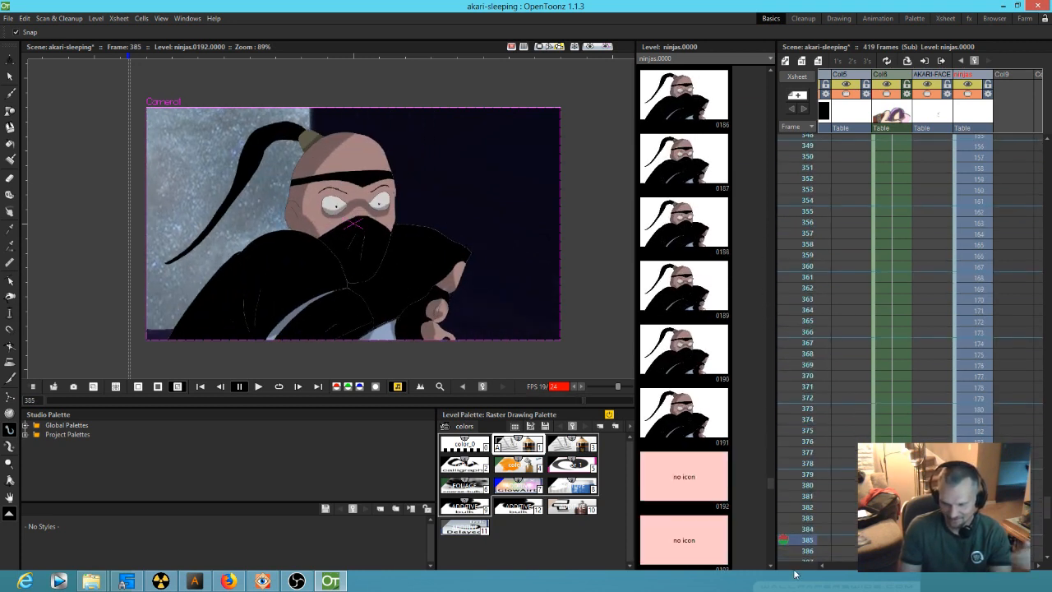
mouse_move(792, 577)
left_mouse_down()
mouse_move(805, 317)
mouse_move(793, 135)
mouse_move(813, 380)
left_mouse_up()
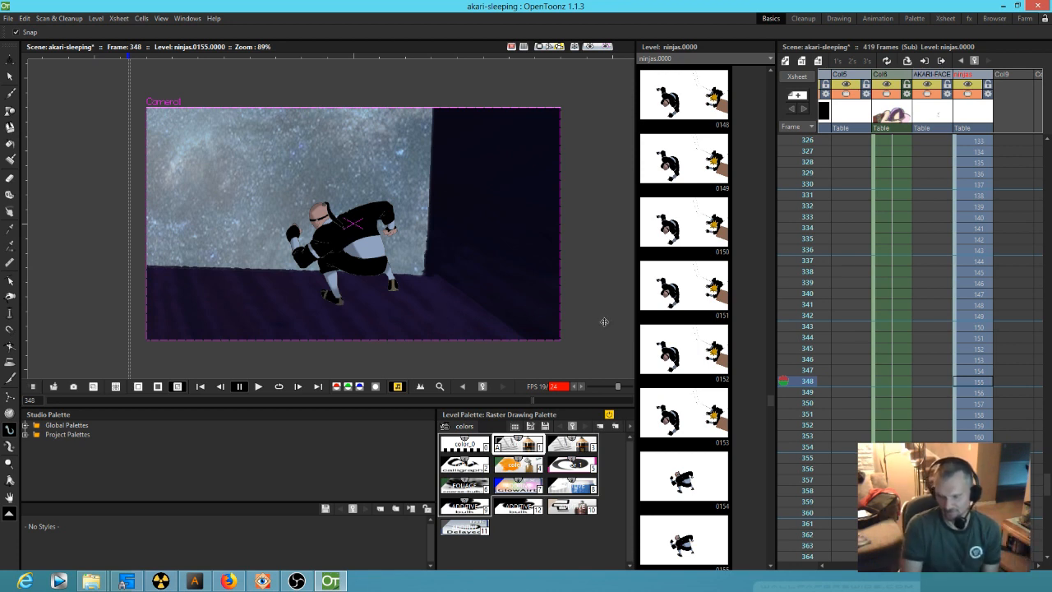
left_click_drag(808, 305, 794, 367)
left_click_drag(795, 472, 818, 148)
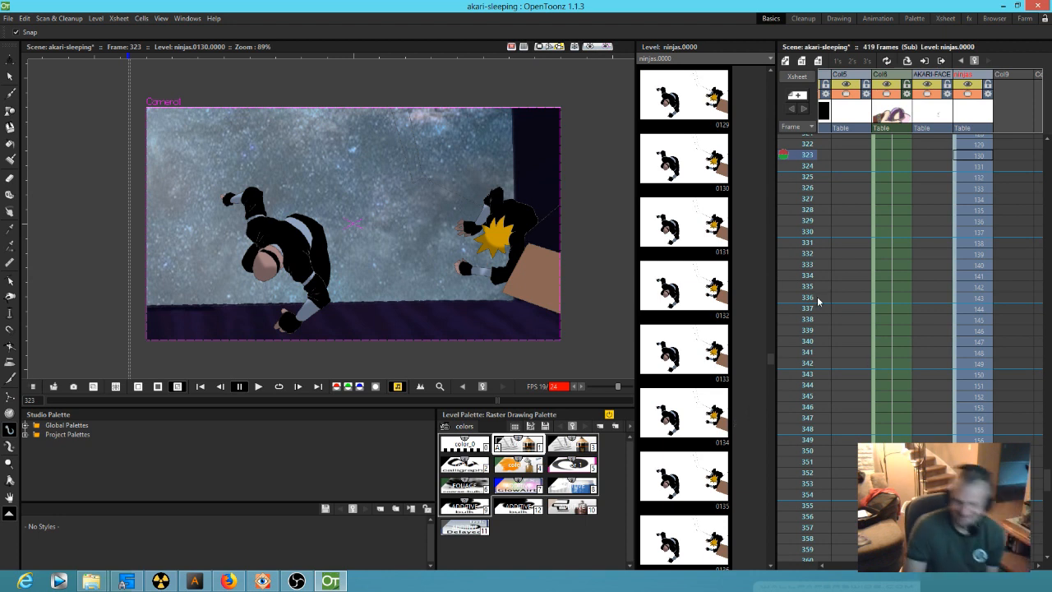
- Scrub the ninjas sequence from its start to frame 286, preview that frame with effects, and switch the preview off
scroll(827, 247, "up", 10)
scroll(827, 246, "up", 15)
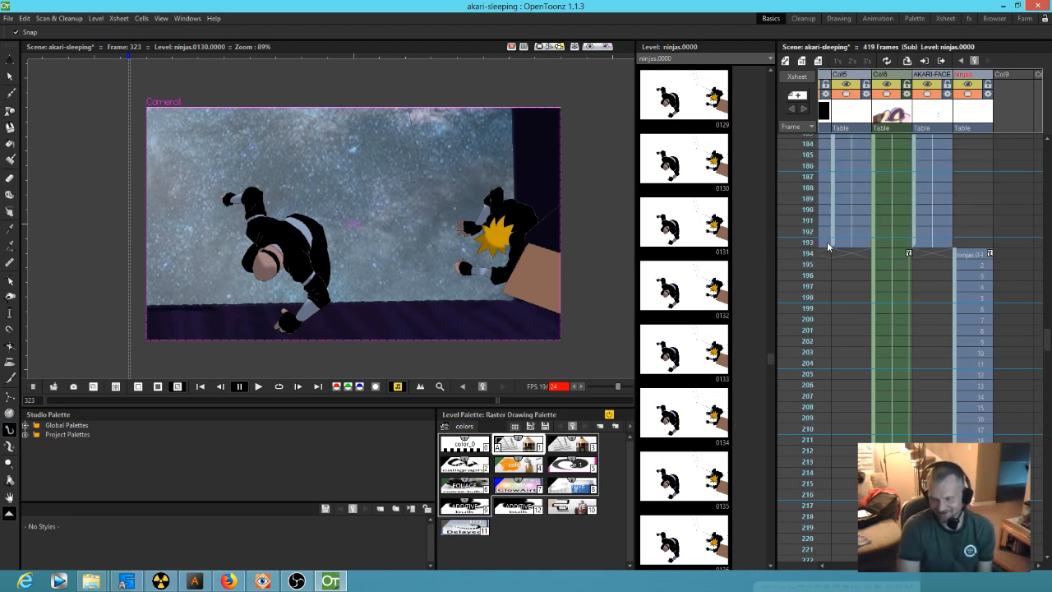
left_click_drag(808, 201, 777, 490)
left_click(594, 49)
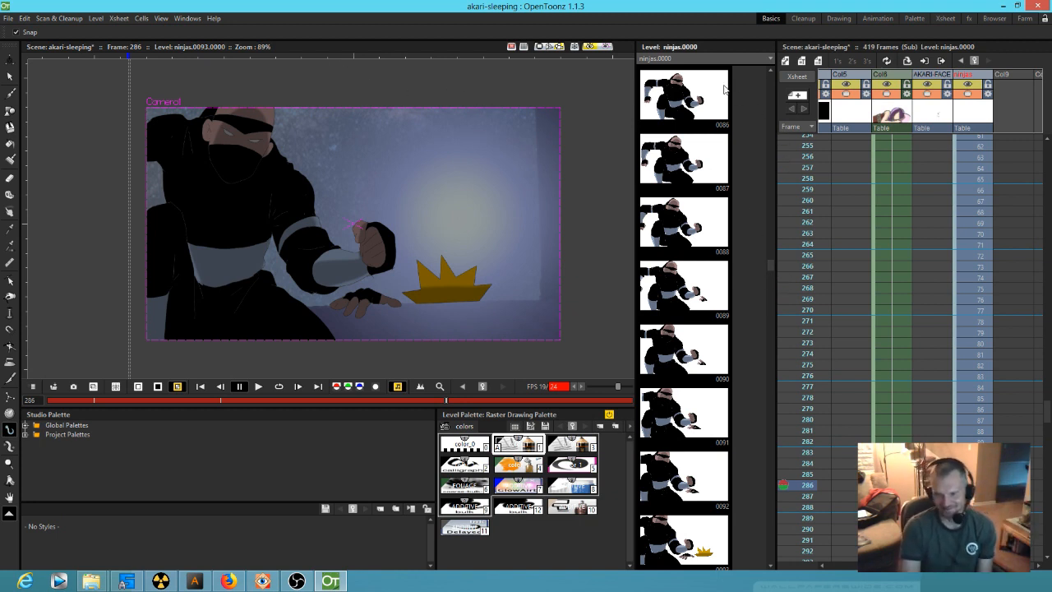
left_click(591, 47)
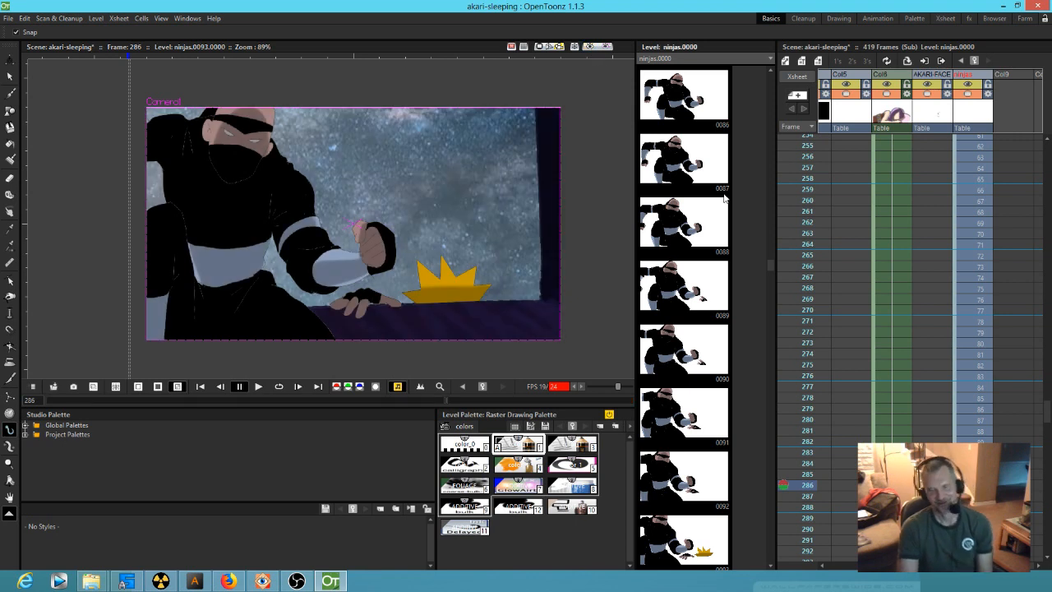